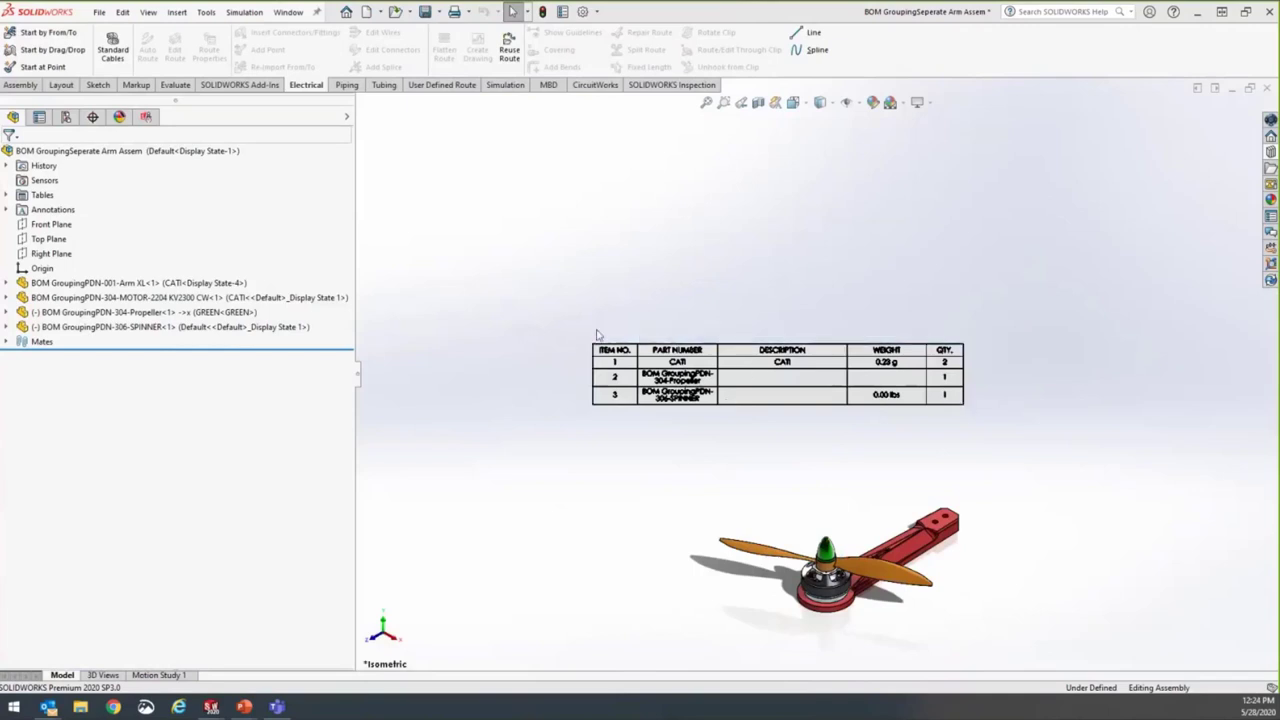
Move the bill of materials table slightly up and to the left above the arm assembly.
mouse_move(597, 347)
drag(585, 337, 522, 281)
click(522, 281)
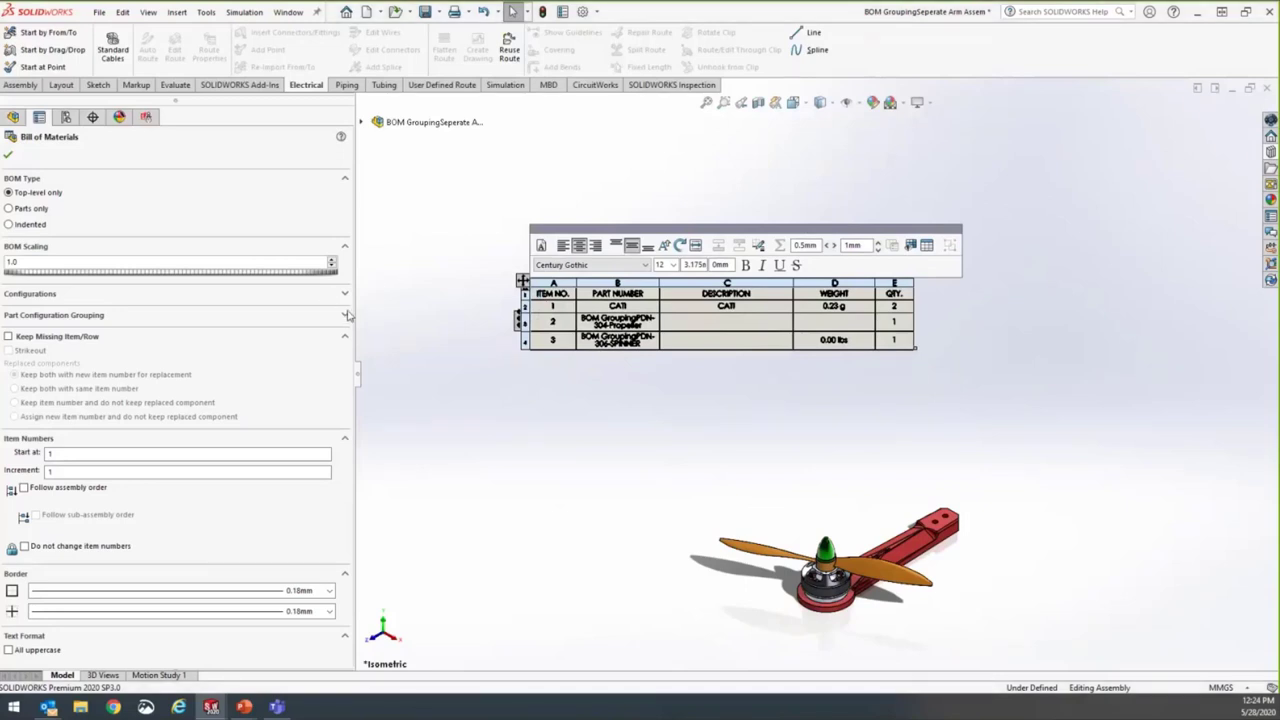
click(409, 246)
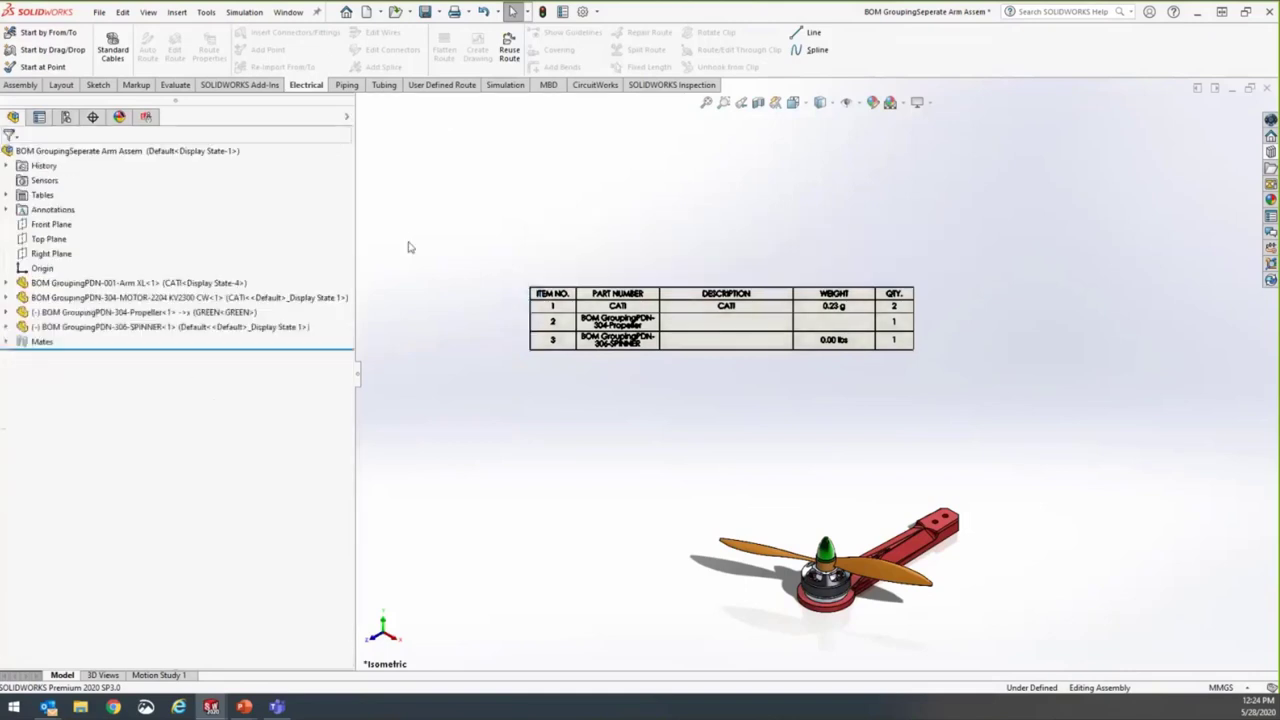
Set the bill of materials' part configuration grouping to "Display all configurations of the same part as one item".
click(539, 292)
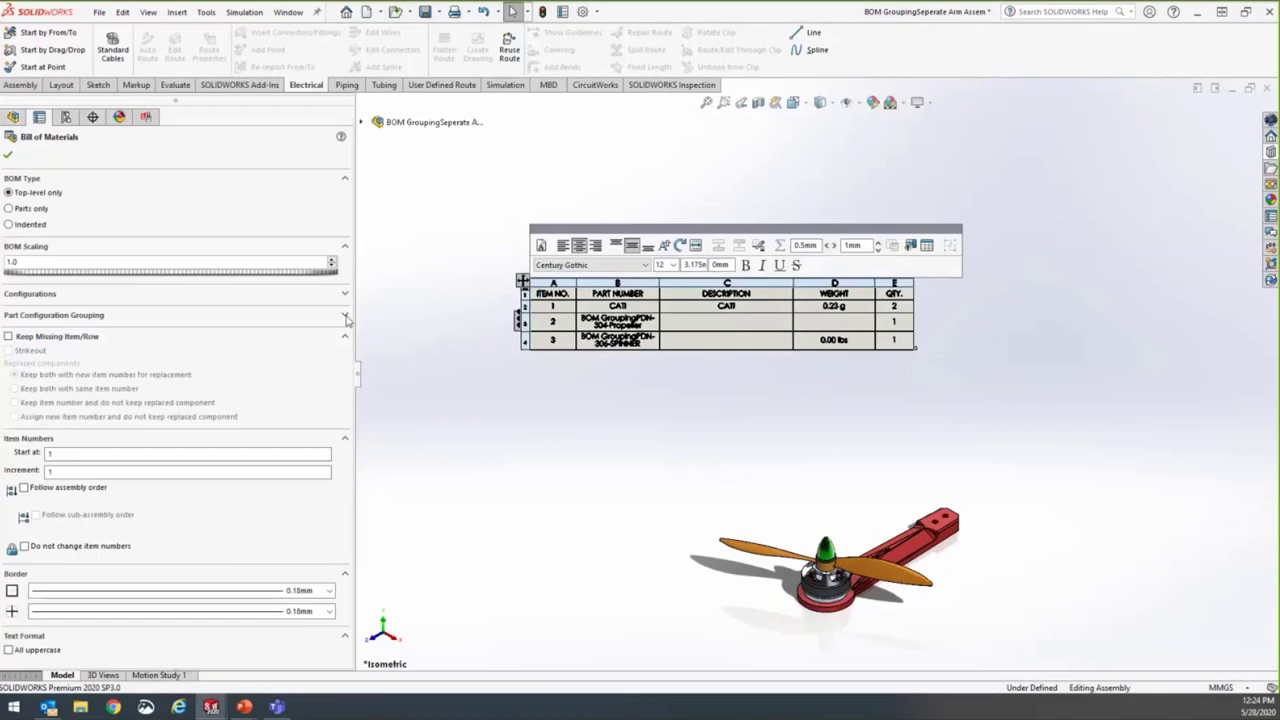
click(52, 316)
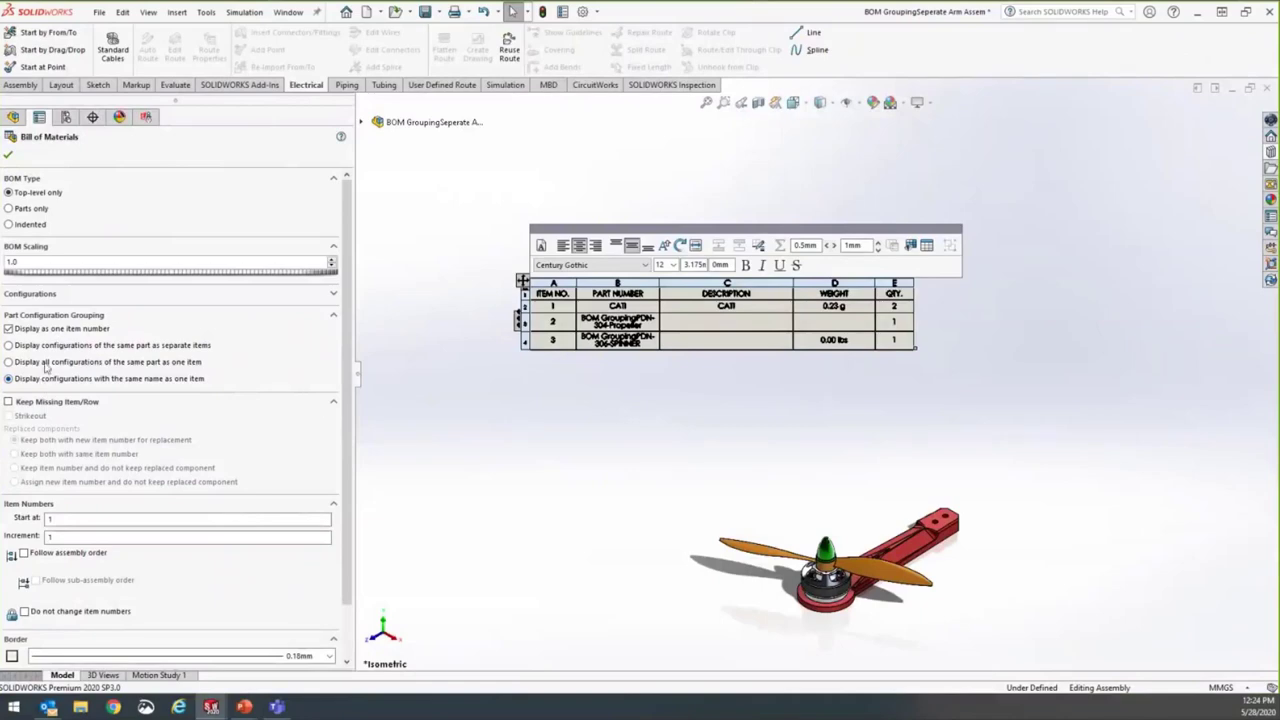
click(45, 364)
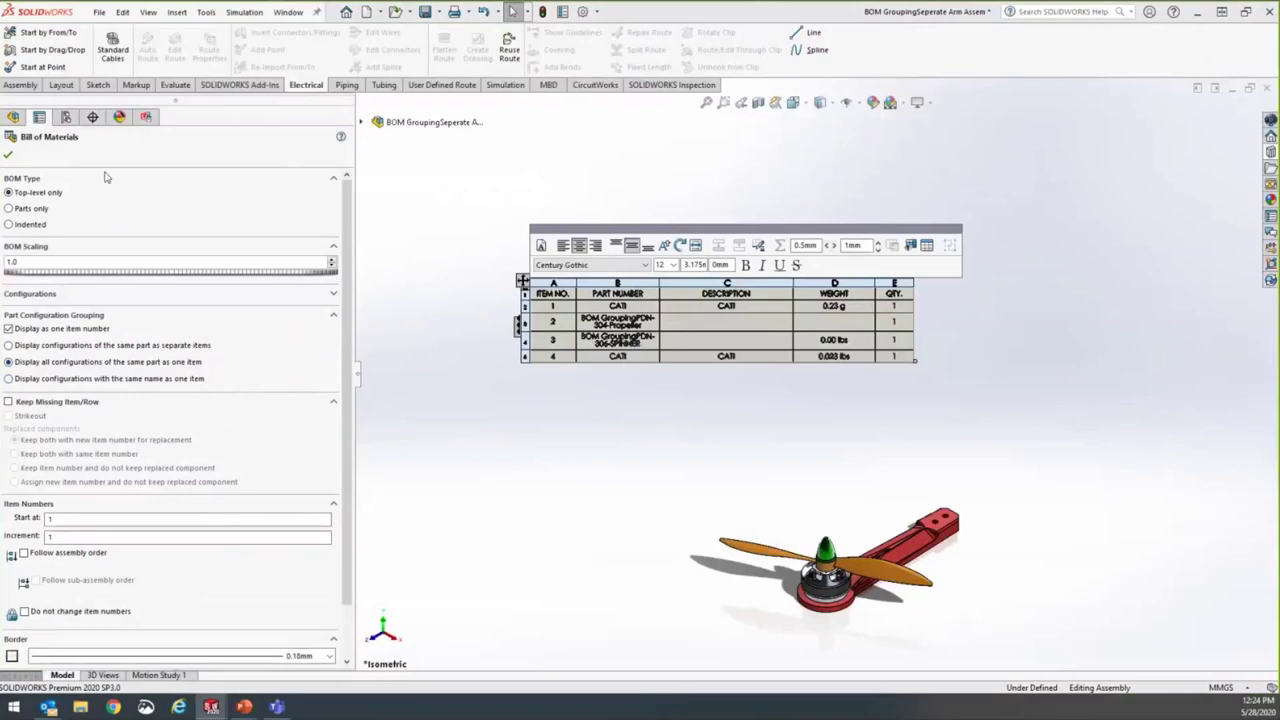
click(7, 157)
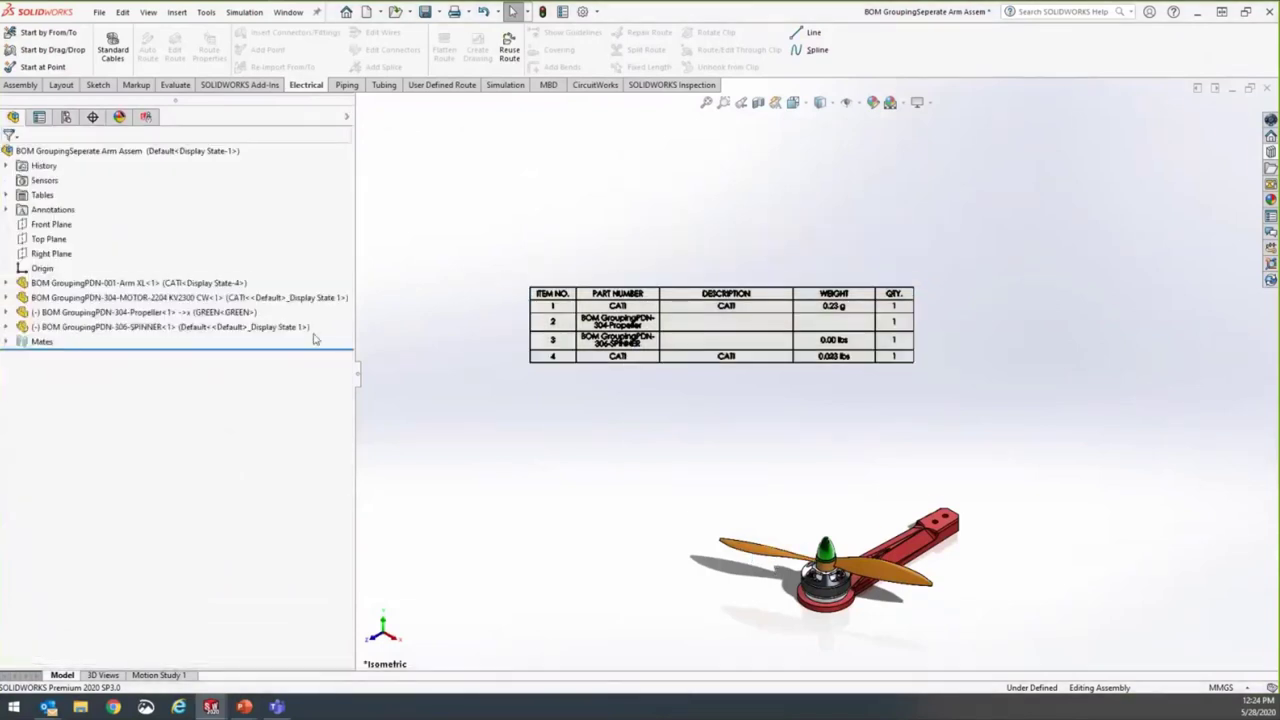
Compare the arm and motor components and their CATI configurations with the rows of the bill of materials.
click(205, 286)
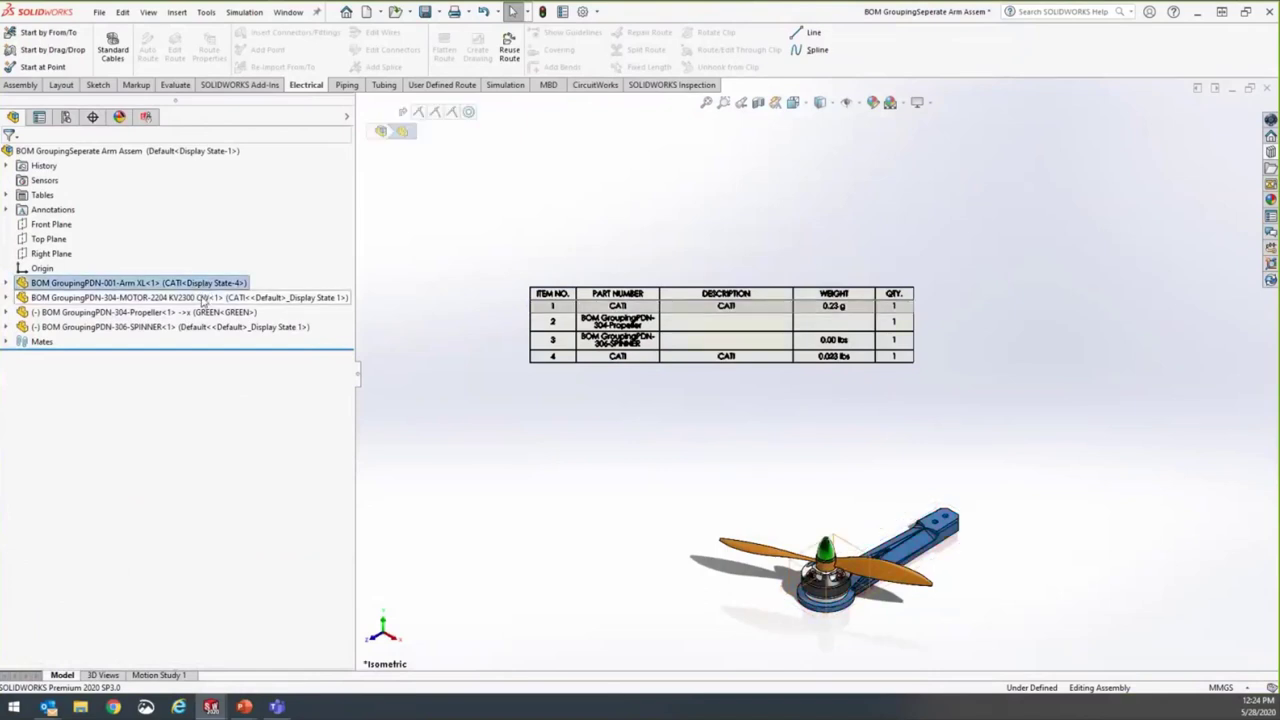
click(210, 300)
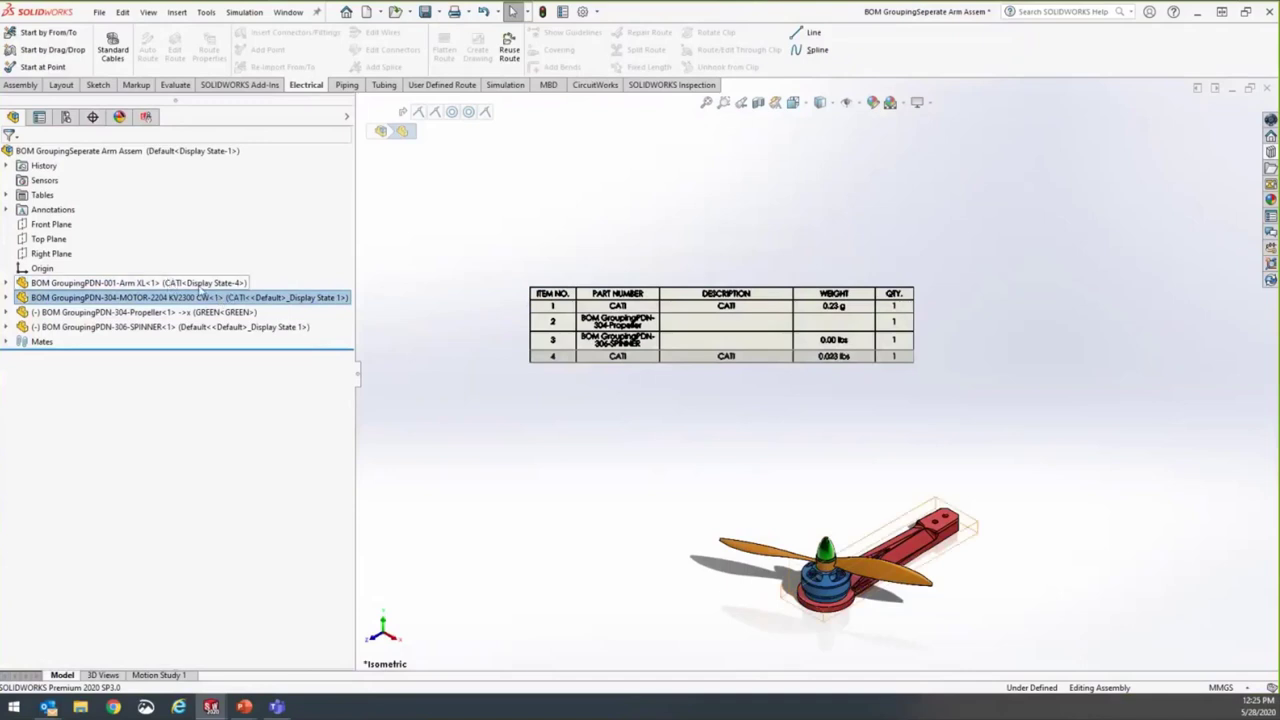
click(546, 310)
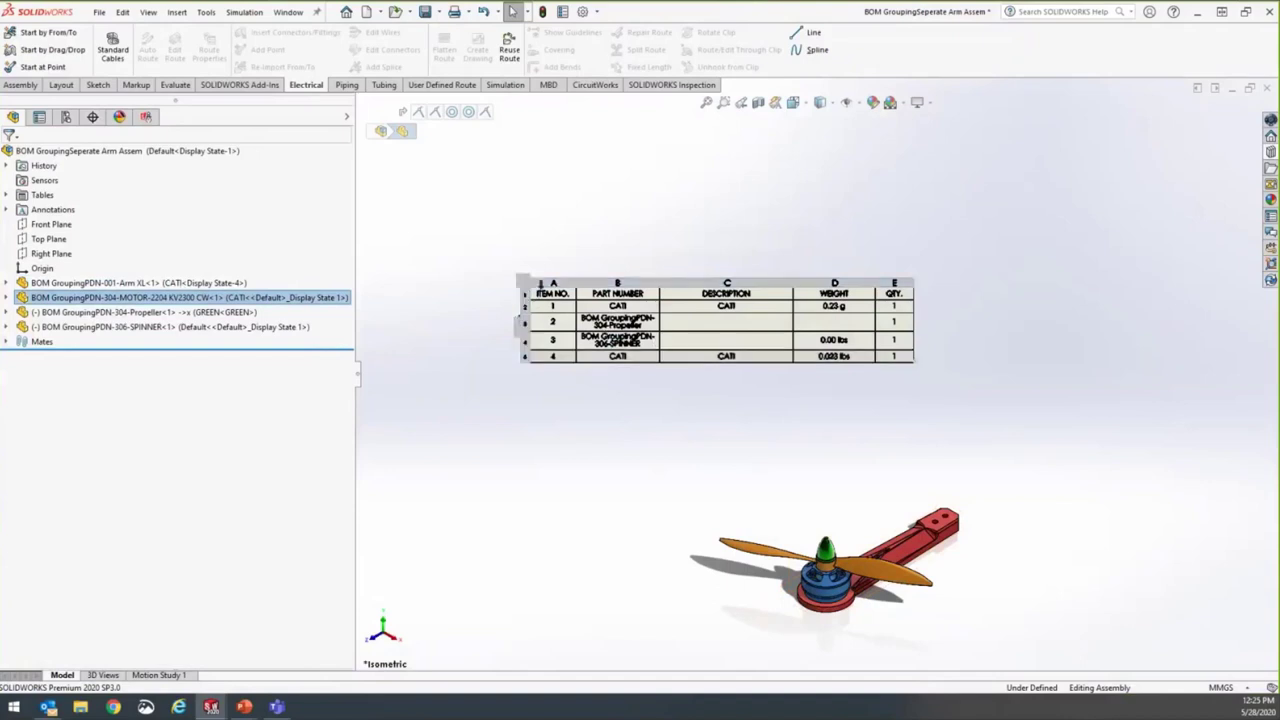
click(451, 240)
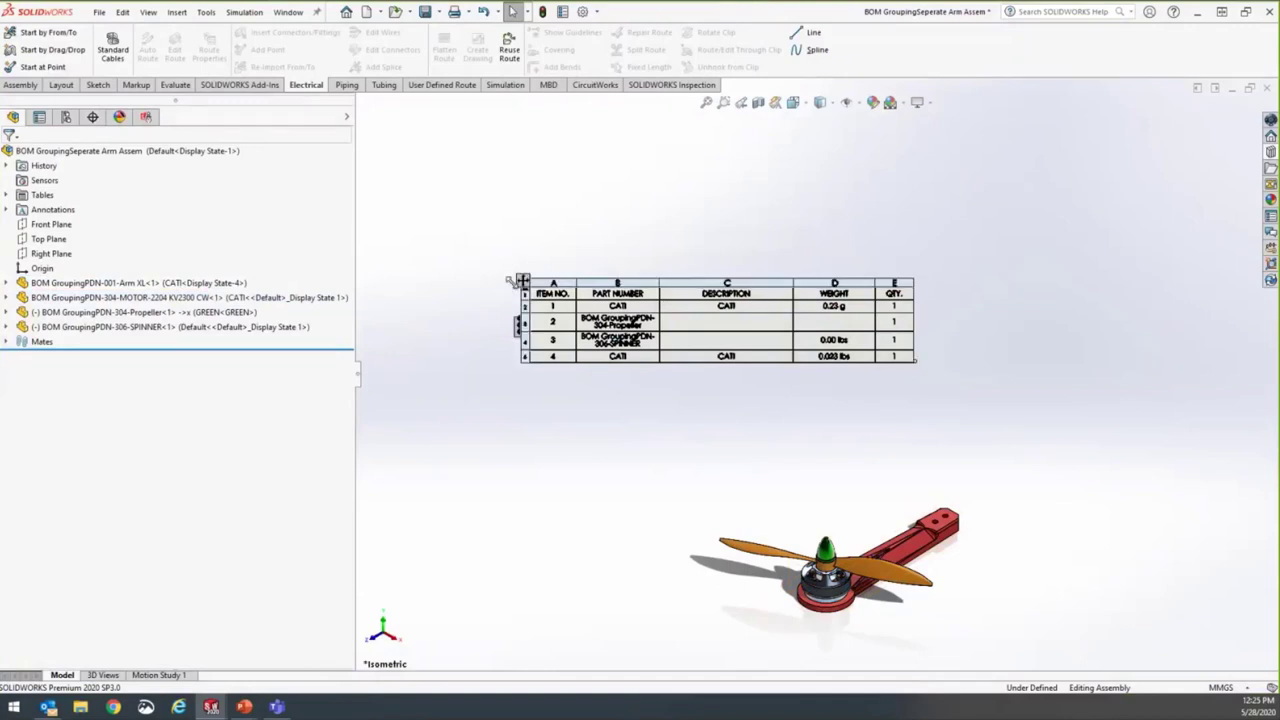
click(537, 294)
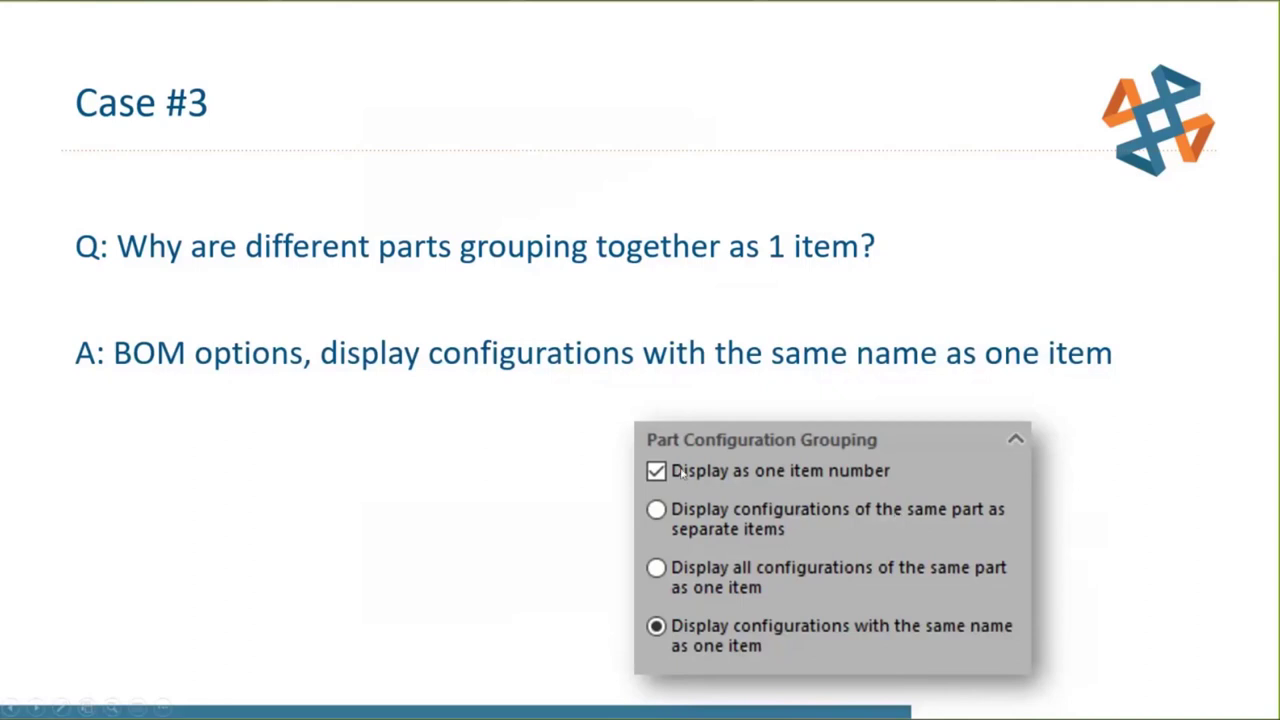
key(Right)
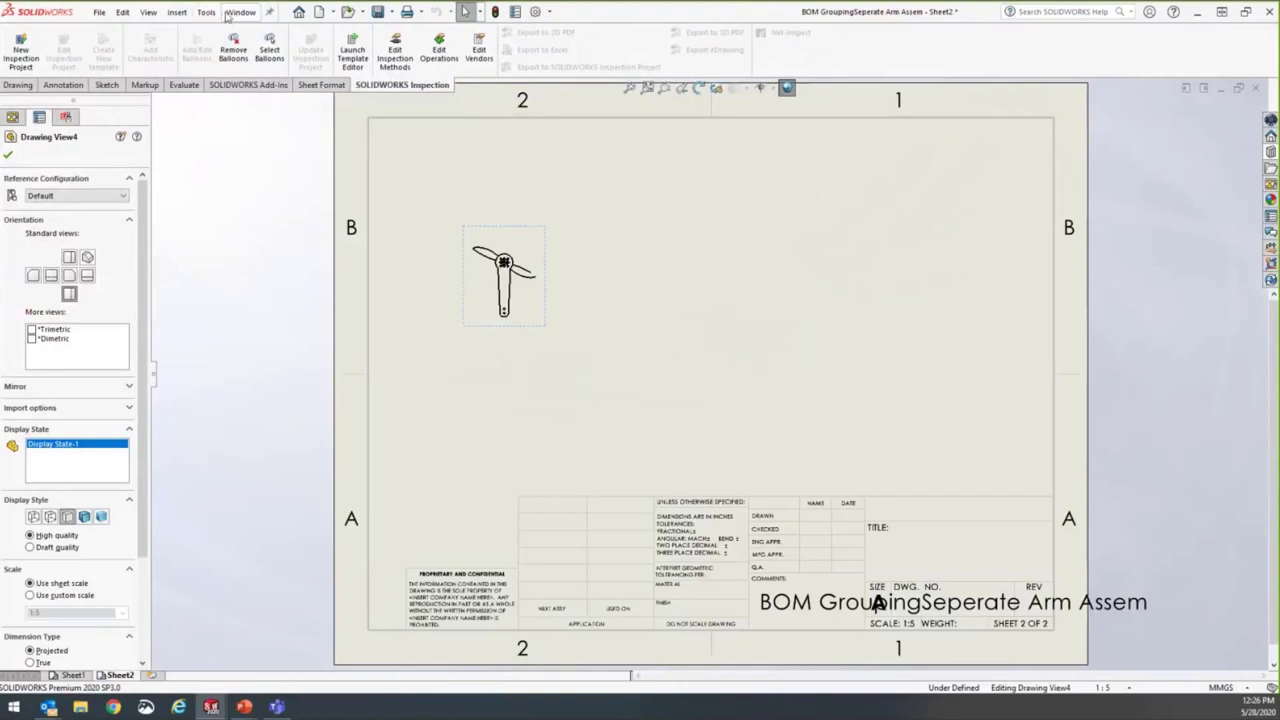
click(207, 12)
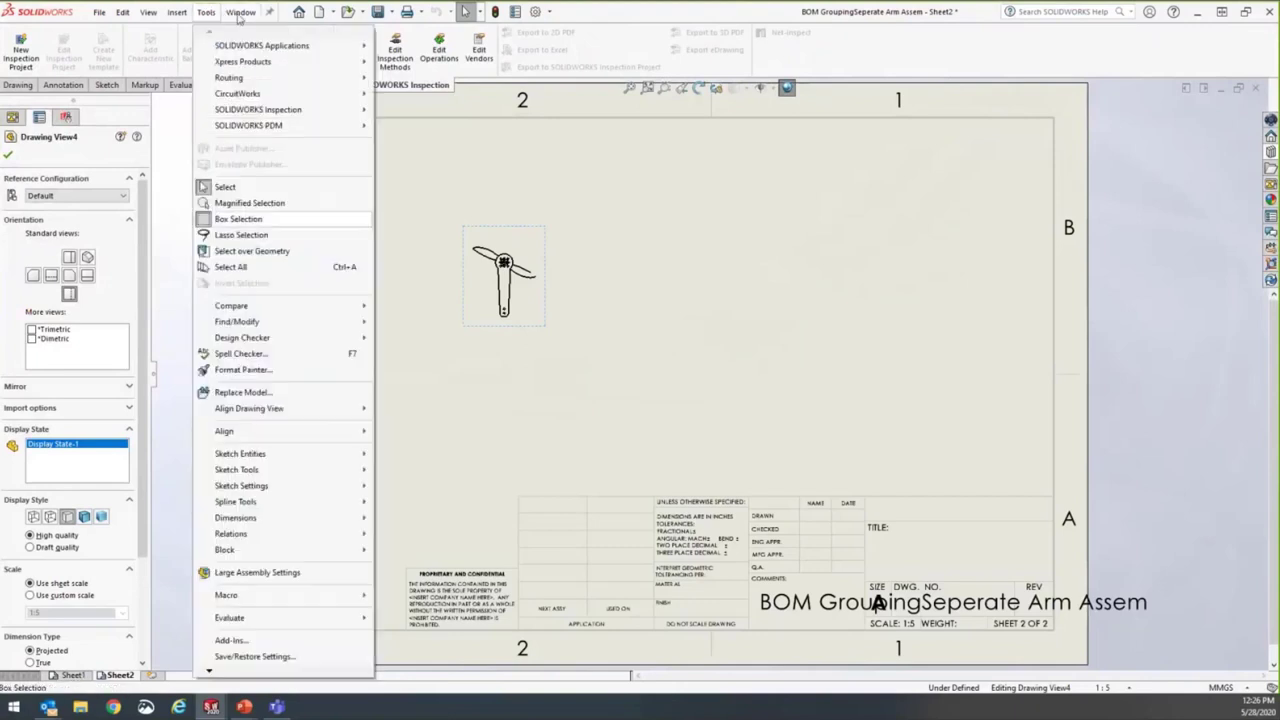
mouse_move(240, 12)
click(280, 142)
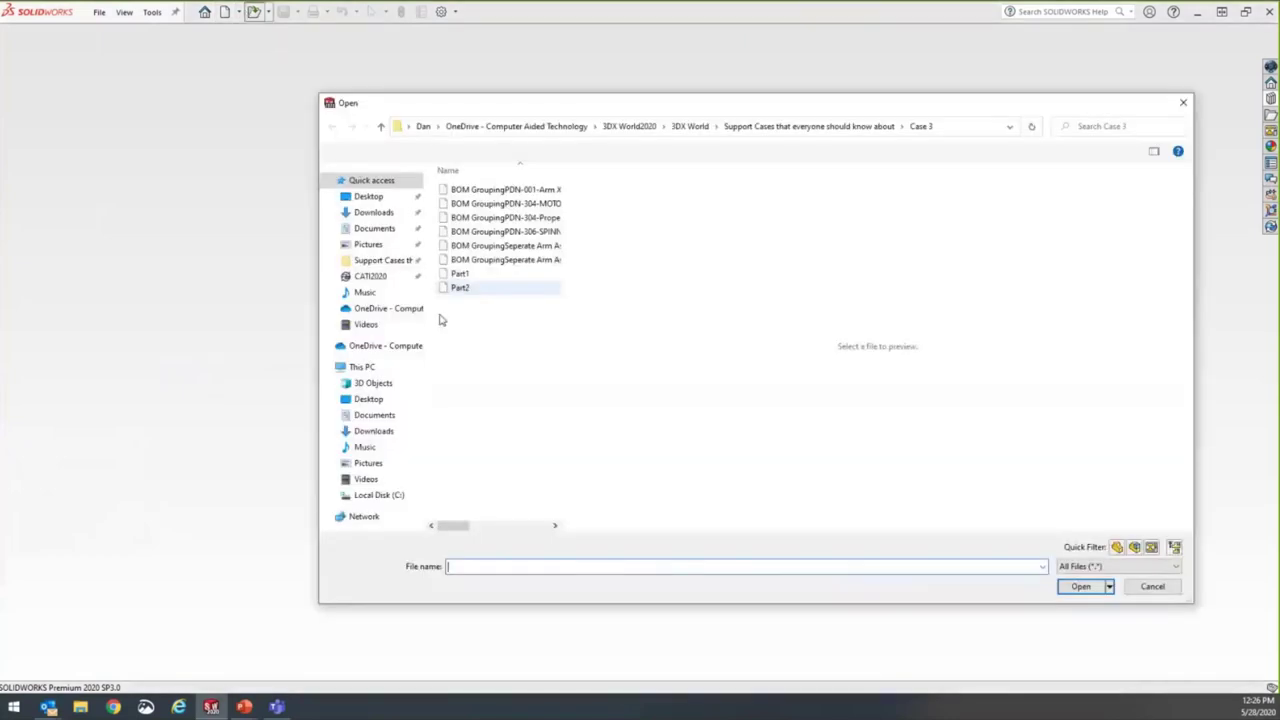
click(784, 136)
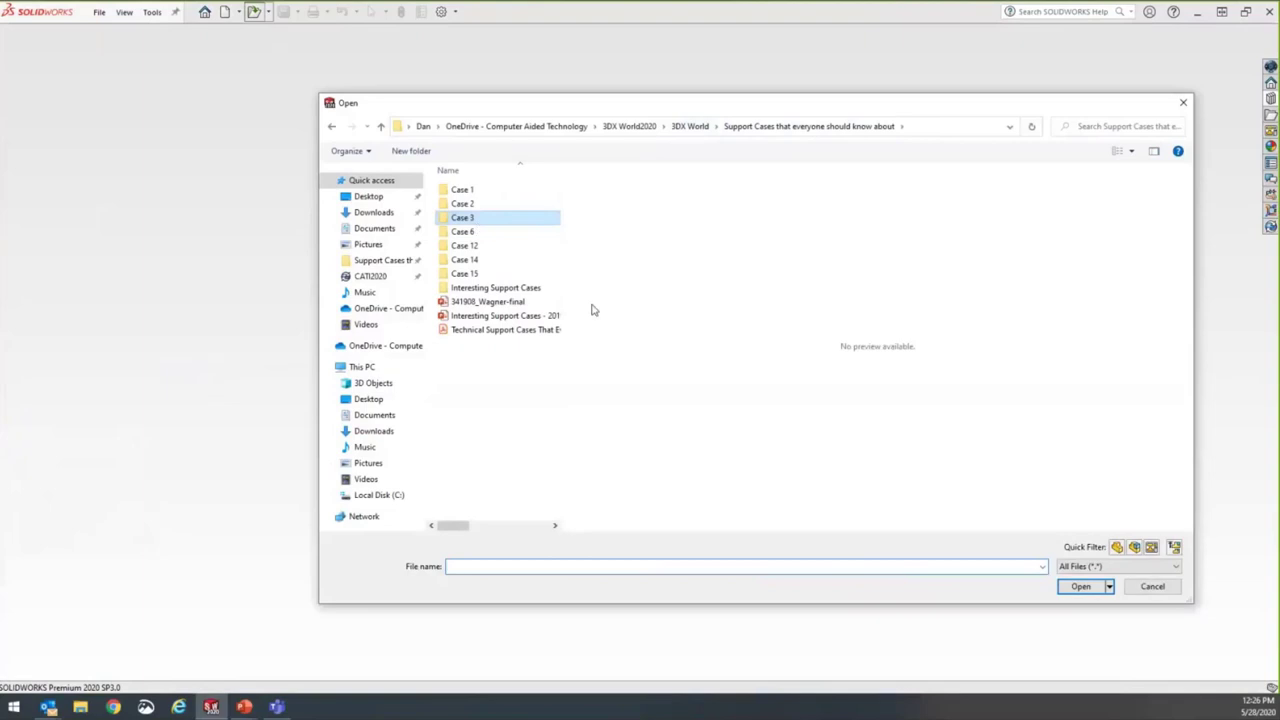
click(1183, 104)
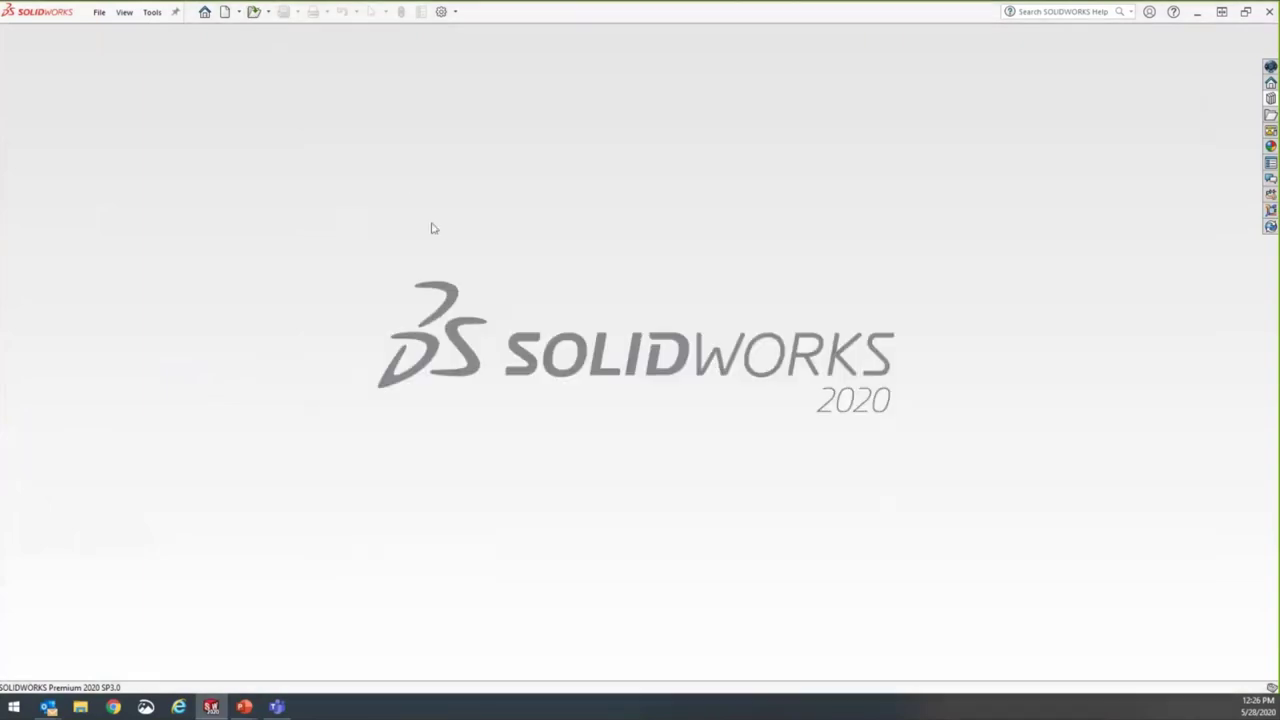
Check the drawing's file references with Find References, collapsing the propeller's nested reference, and close the list.
click(365, 262)
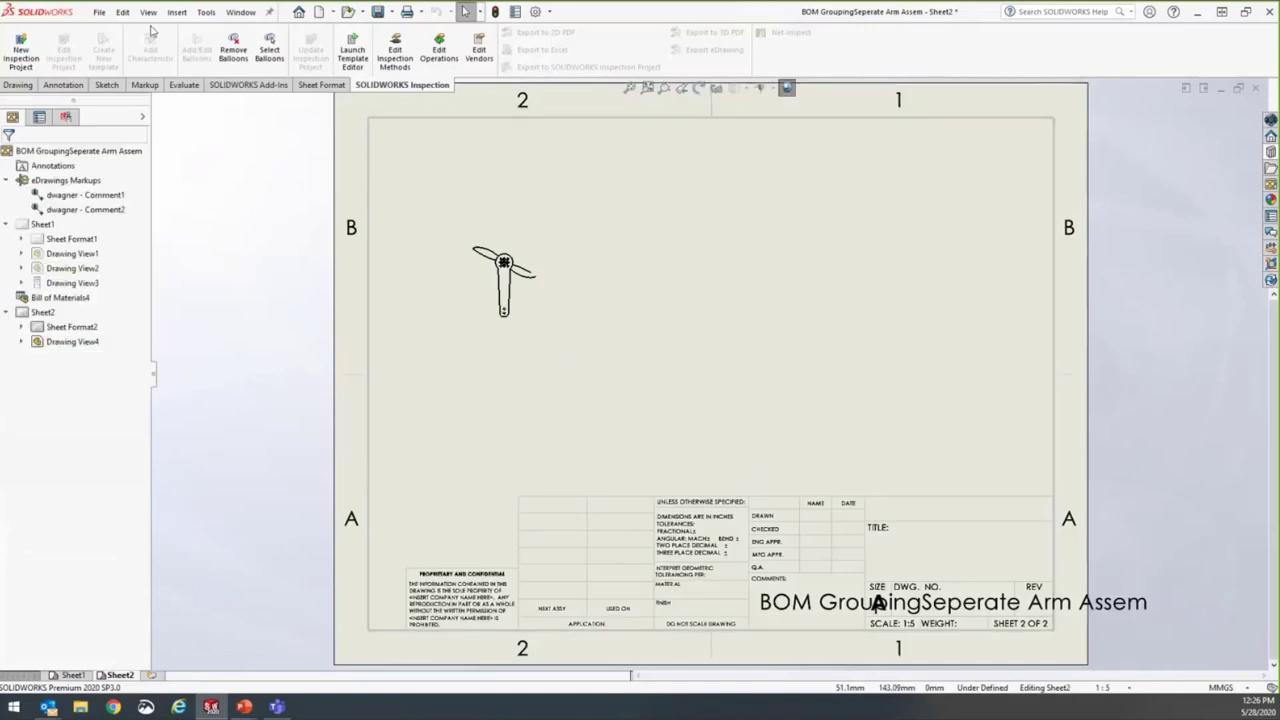
click(99, 13)
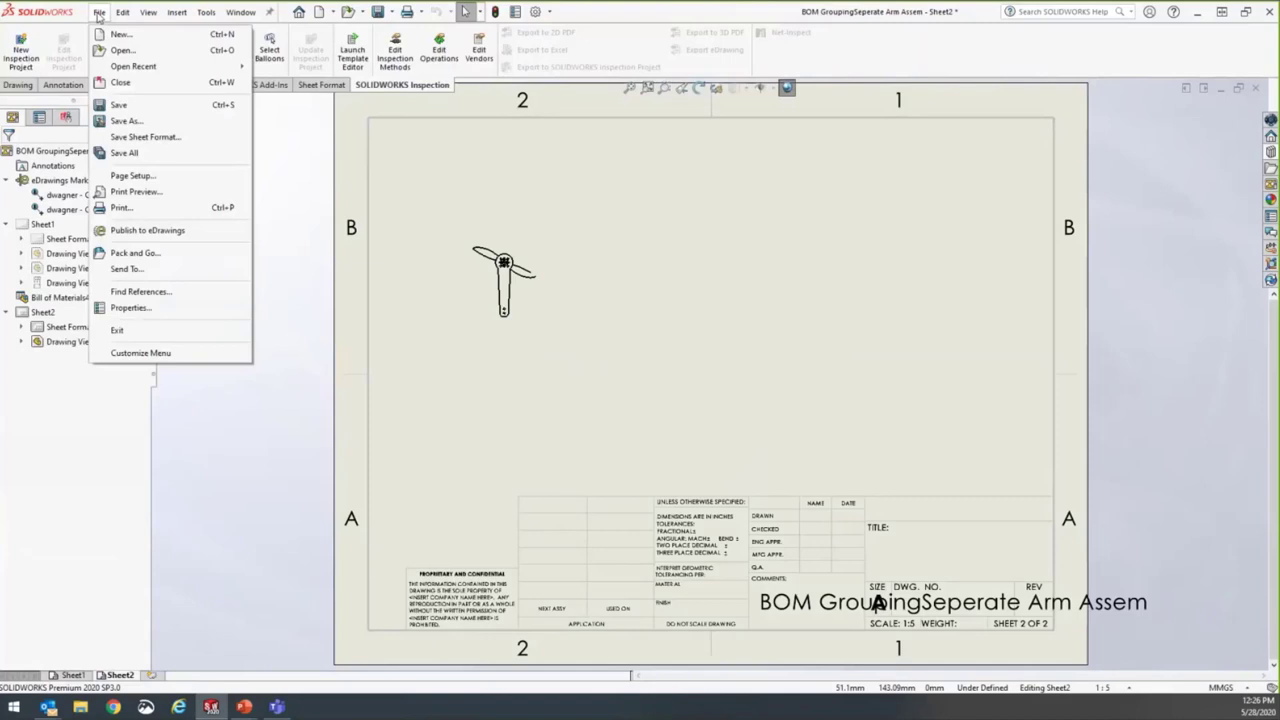
click(140, 291)
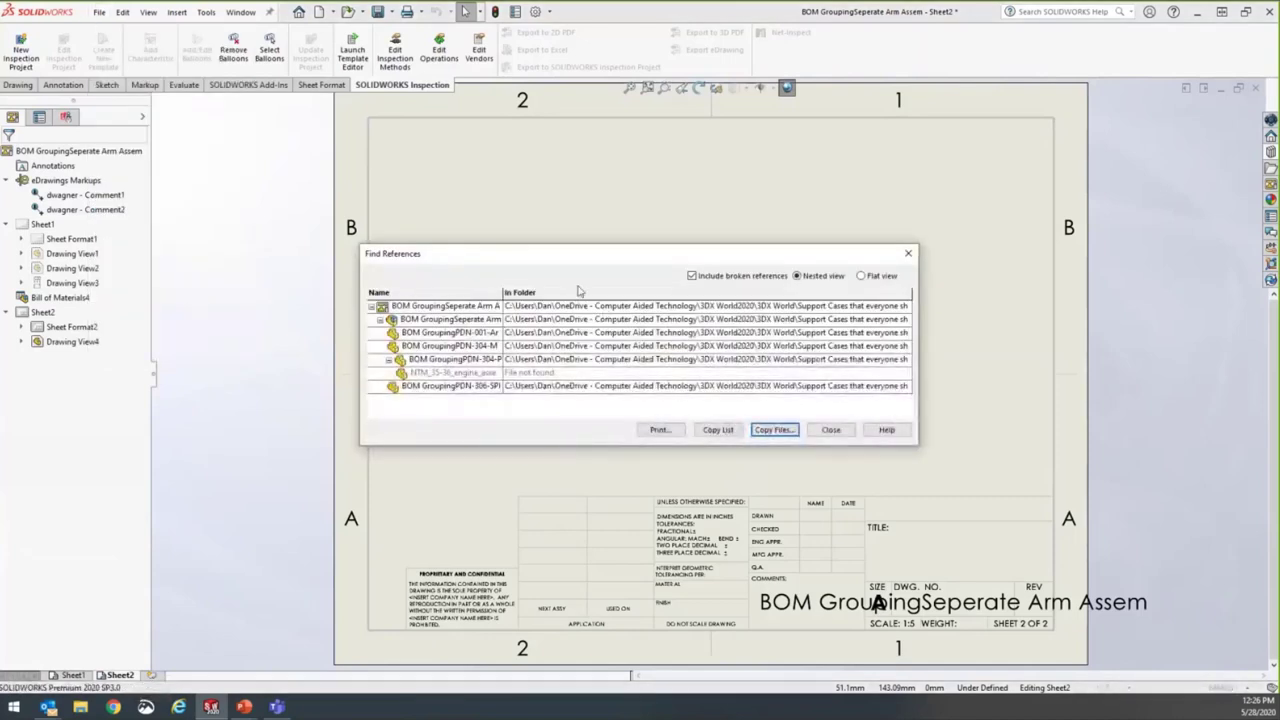
click(388, 359)
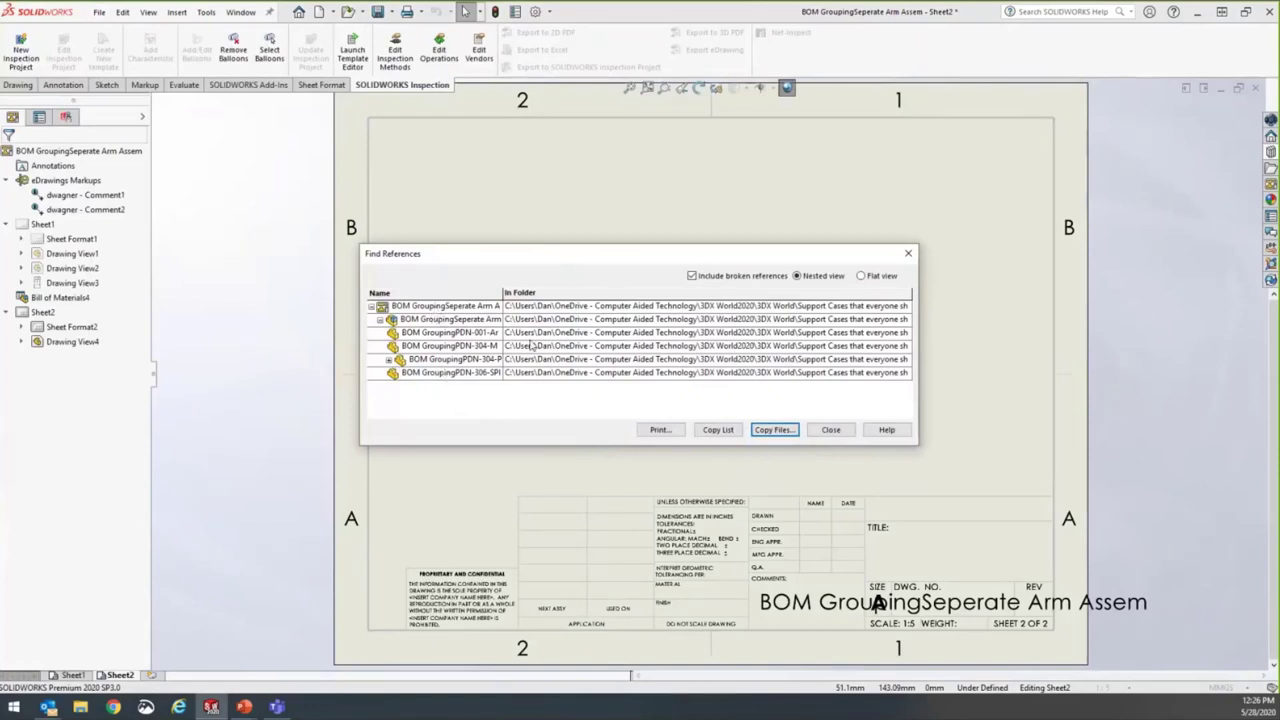
drag(527, 252, 882, 156)
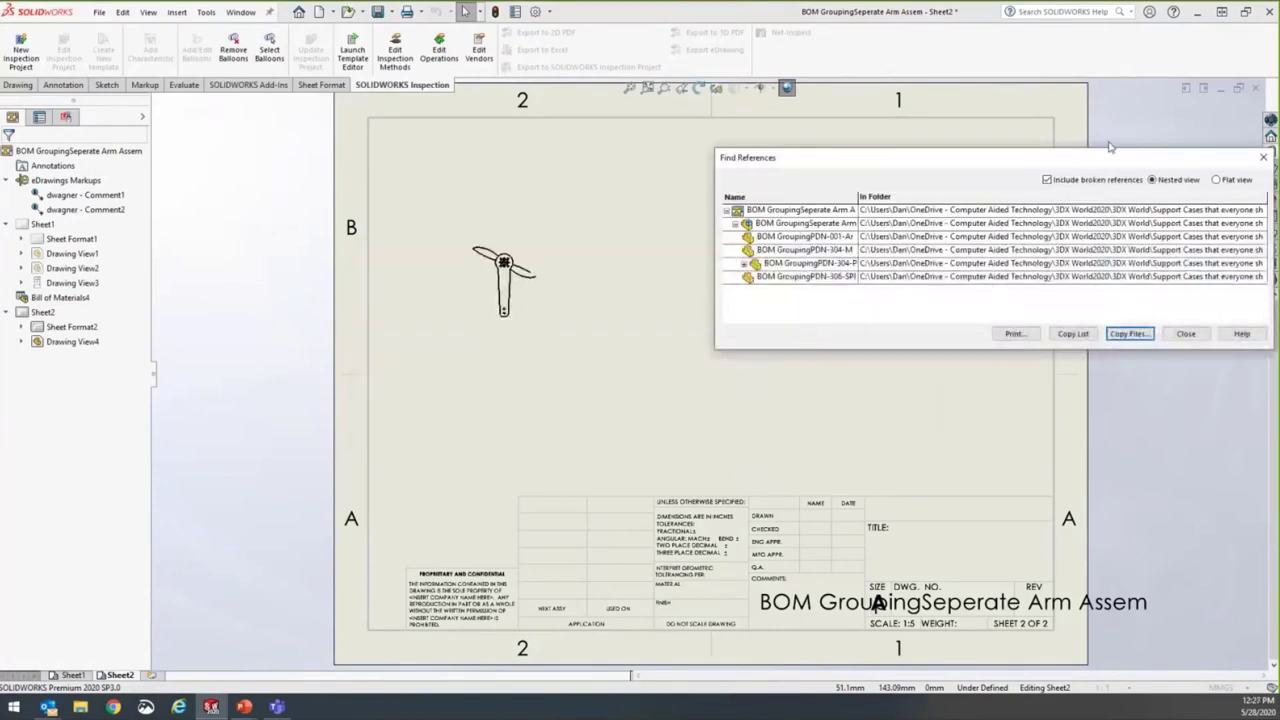
drag(757, 158, 401, 182)
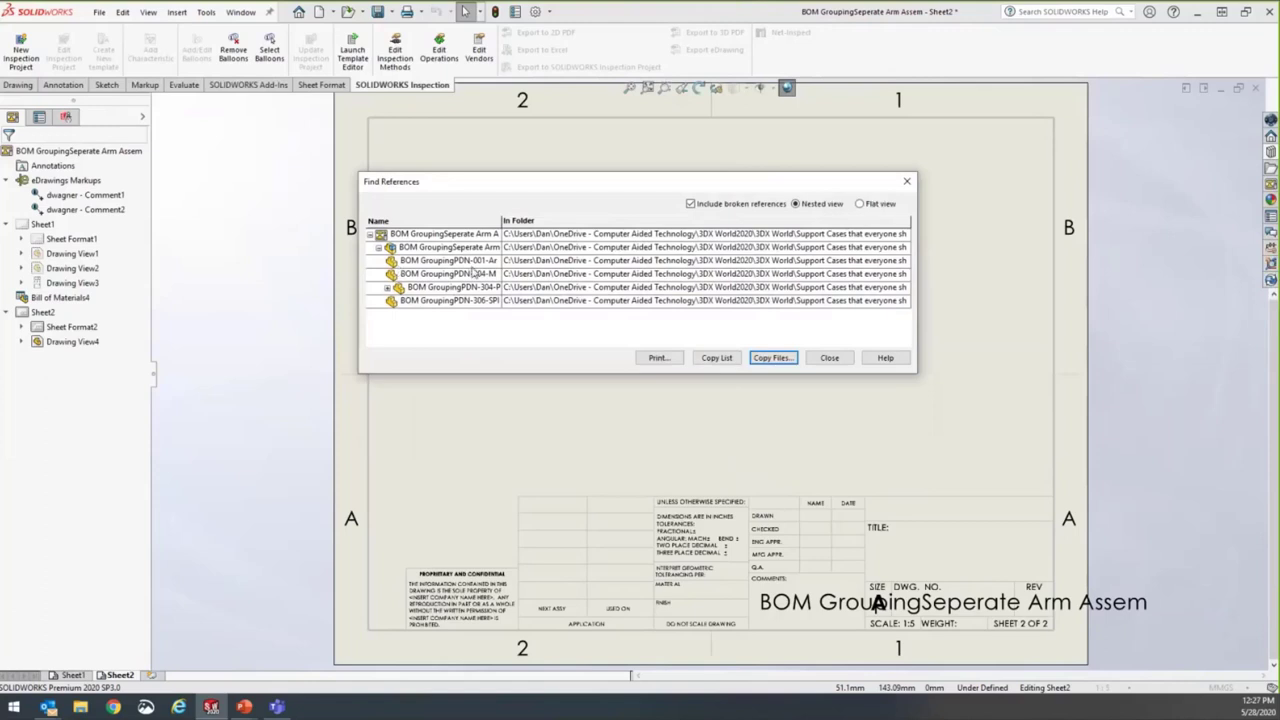
click(907, 183)
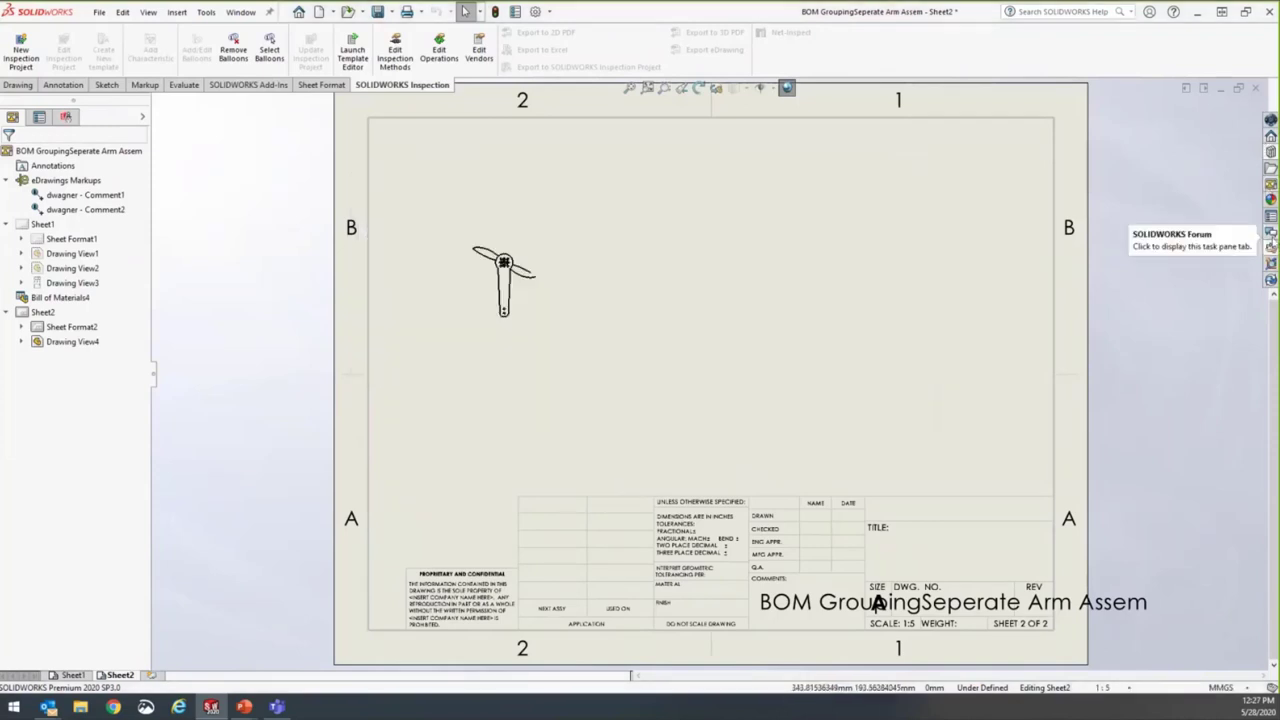
Load the part PROJ-E1001 from the OneDrive Surfacing folder into the View Palette without placing any of its views.
click(1271, 184)
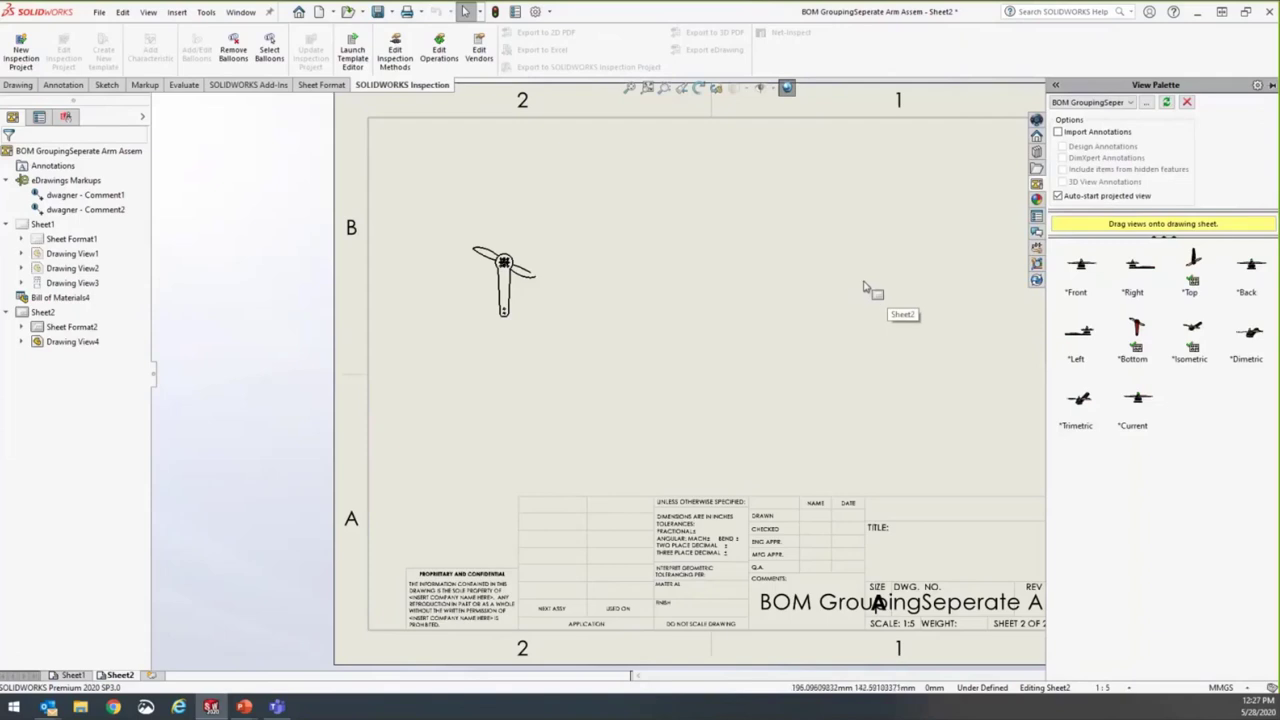
click(1146, 103)
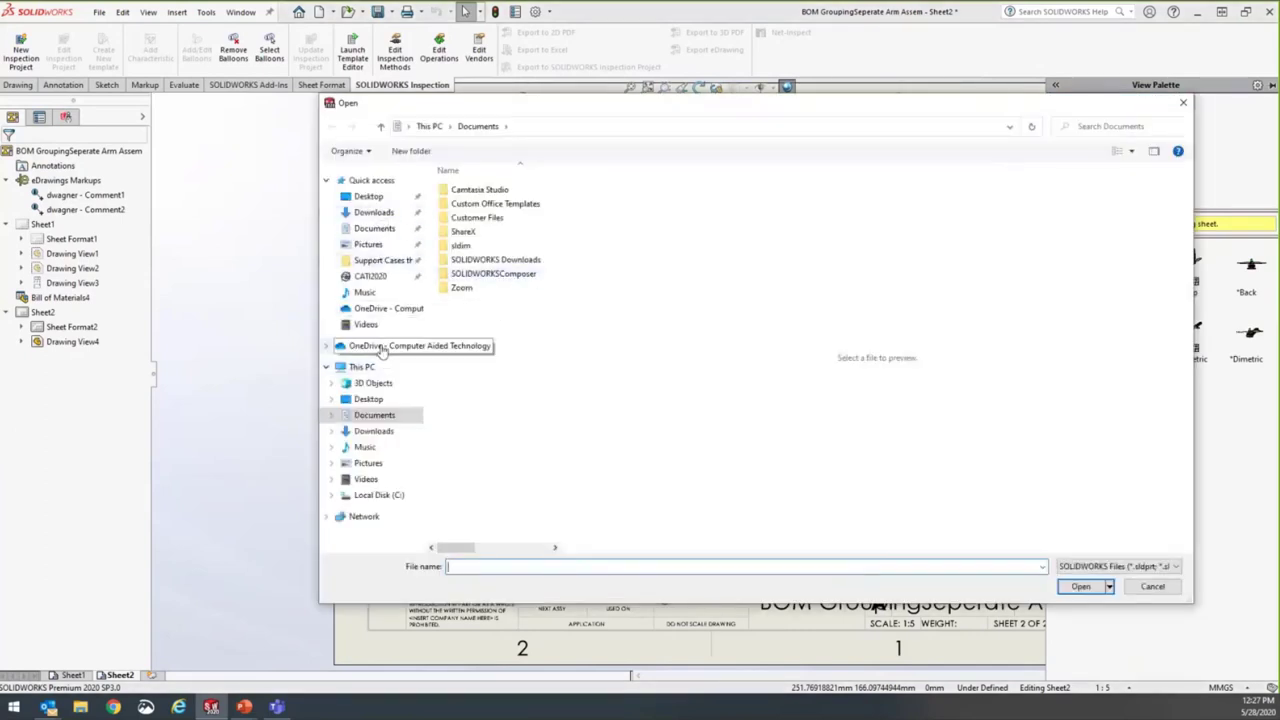
click(381, 350)
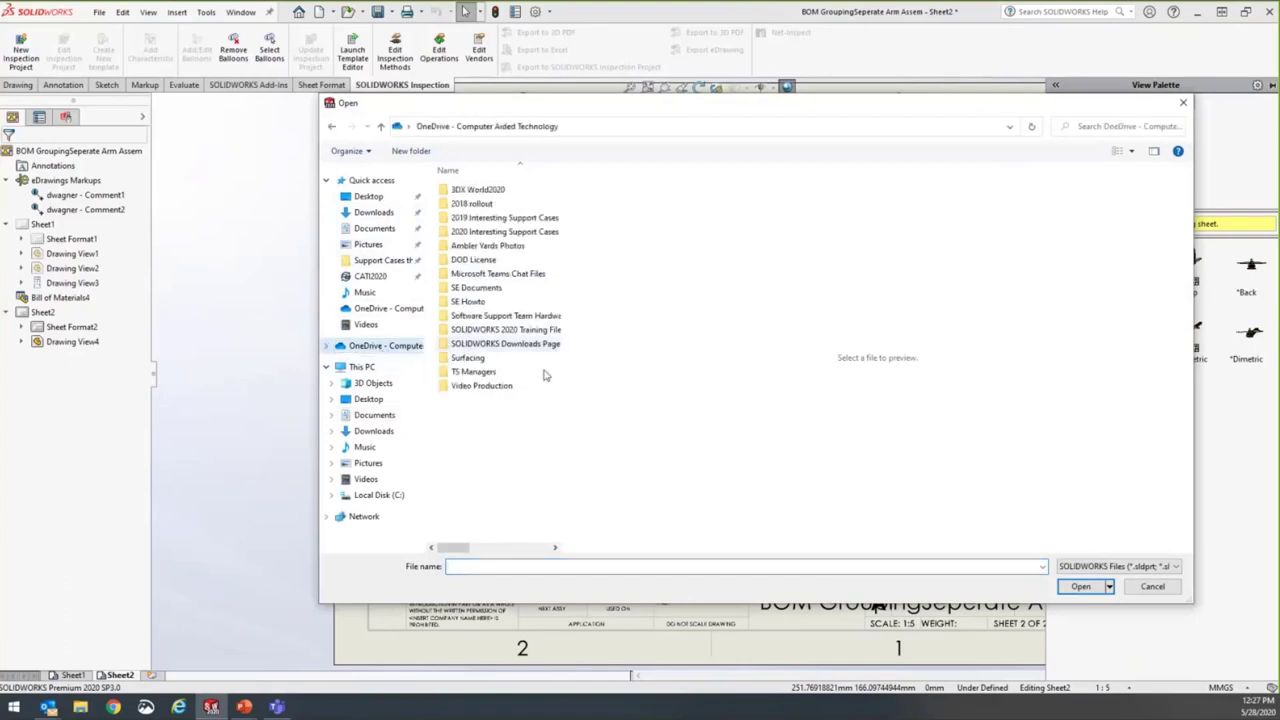
double_click(494, 357)
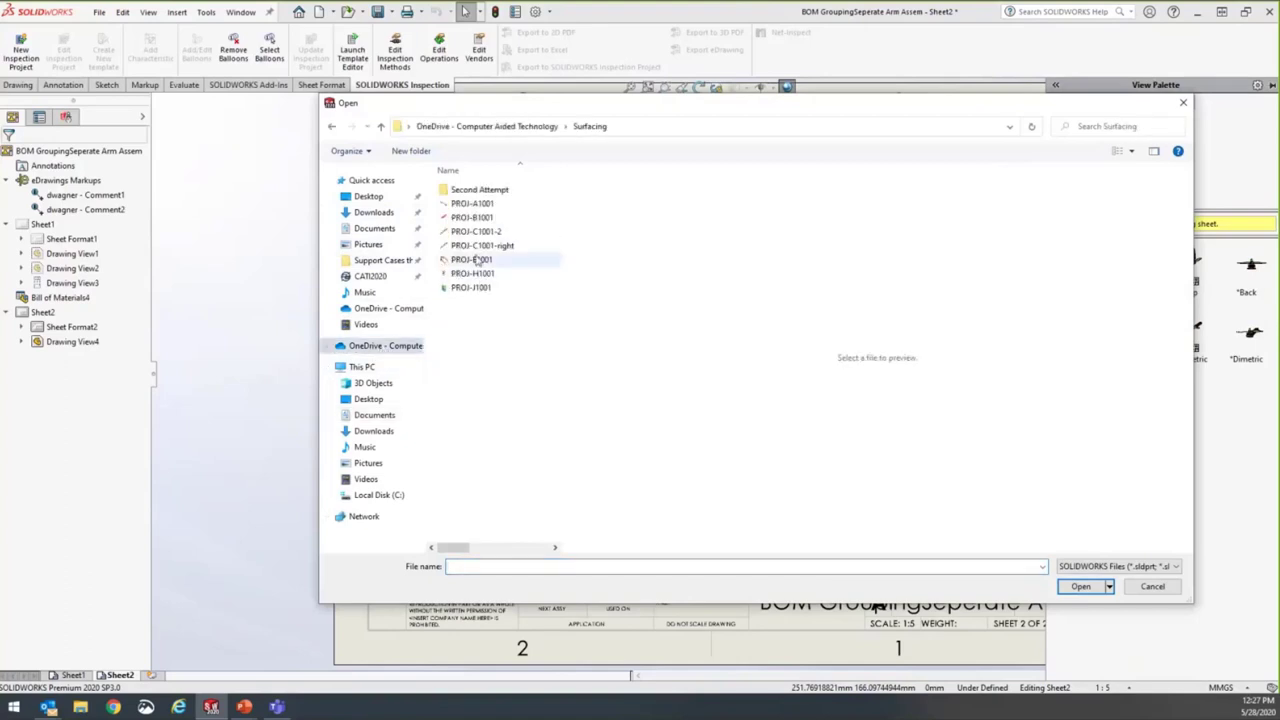
click(478, 260)
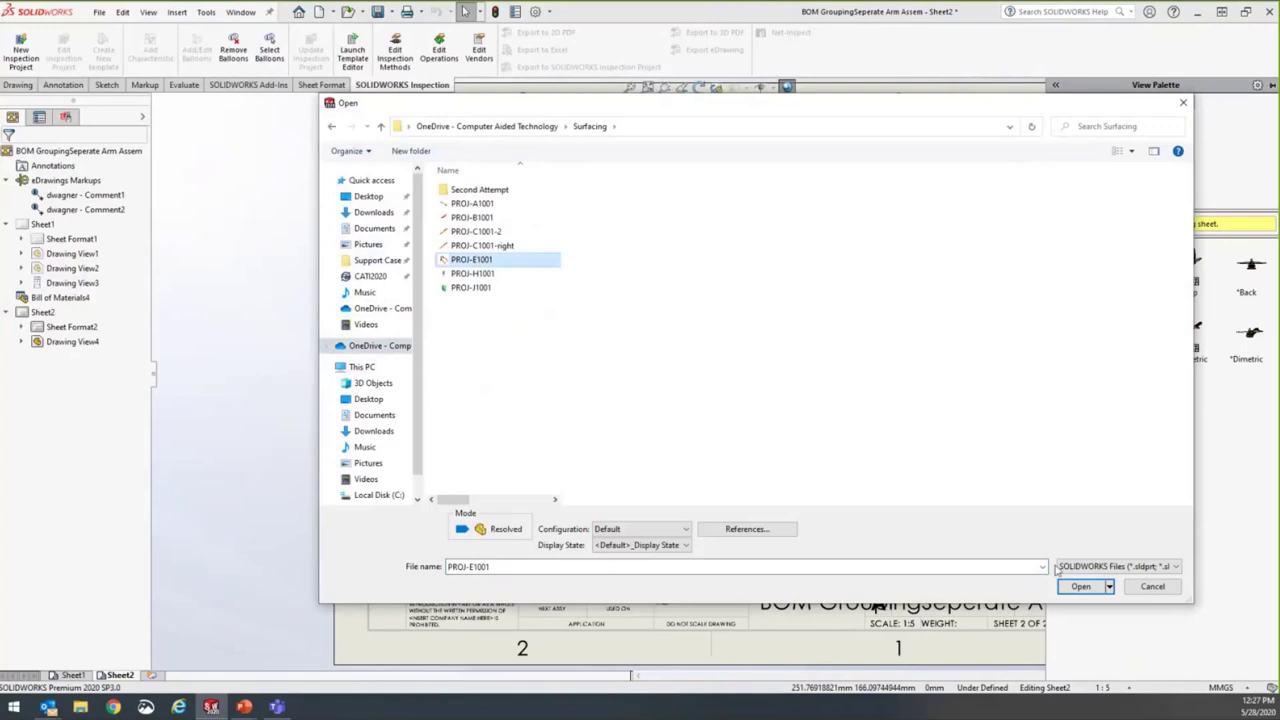
click(1082, 587)
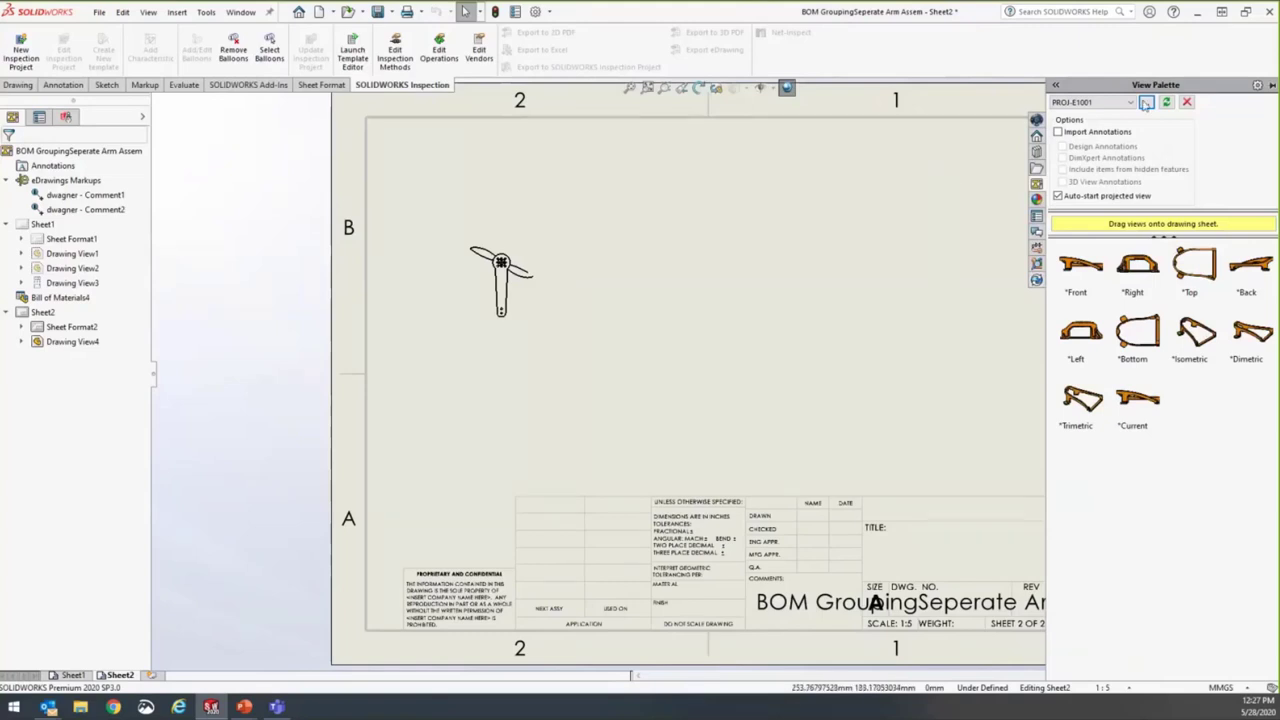
click(928, 214)
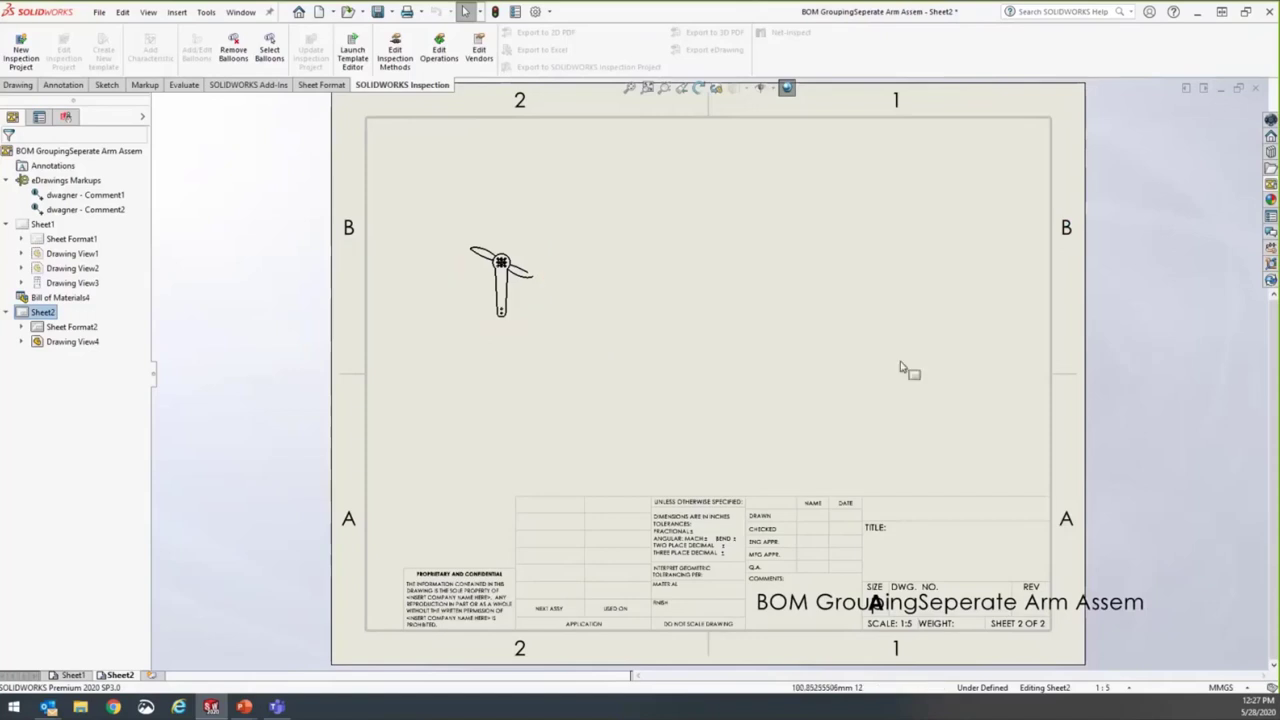
Check the drawing's file references again for the PROJ-E1001 part and close the list.
click(99, 12)
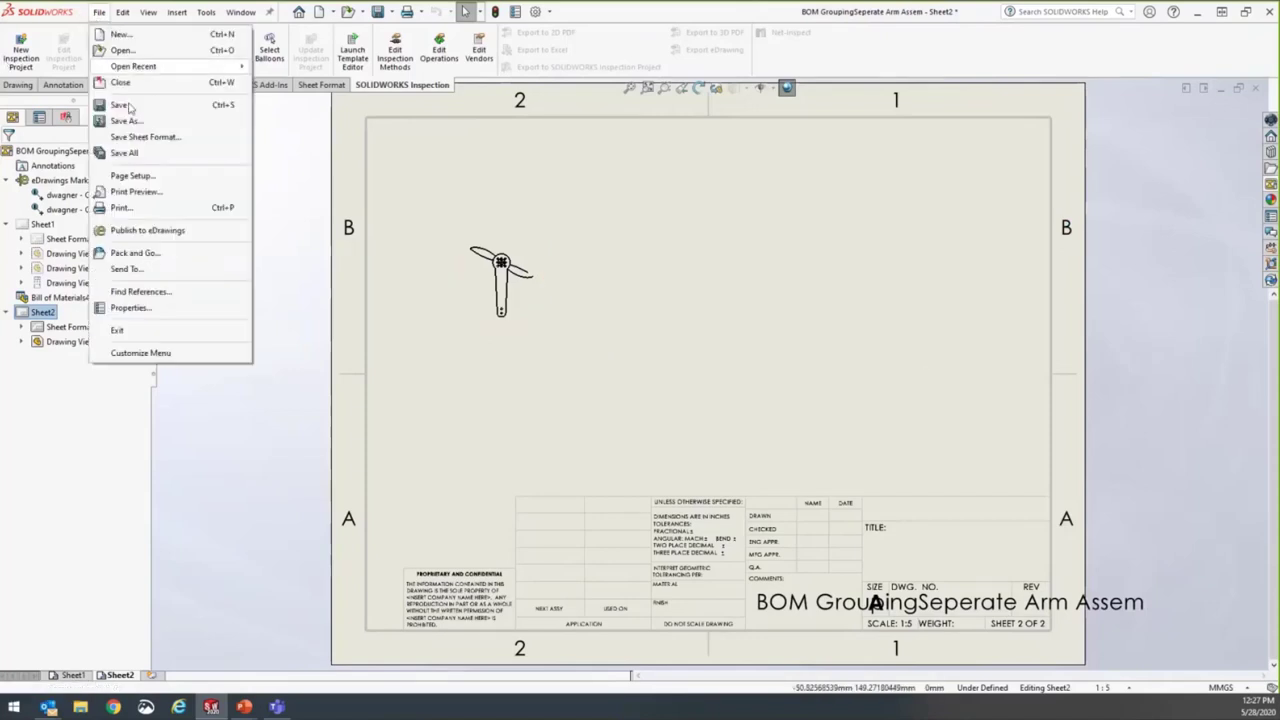
click(158, 295)
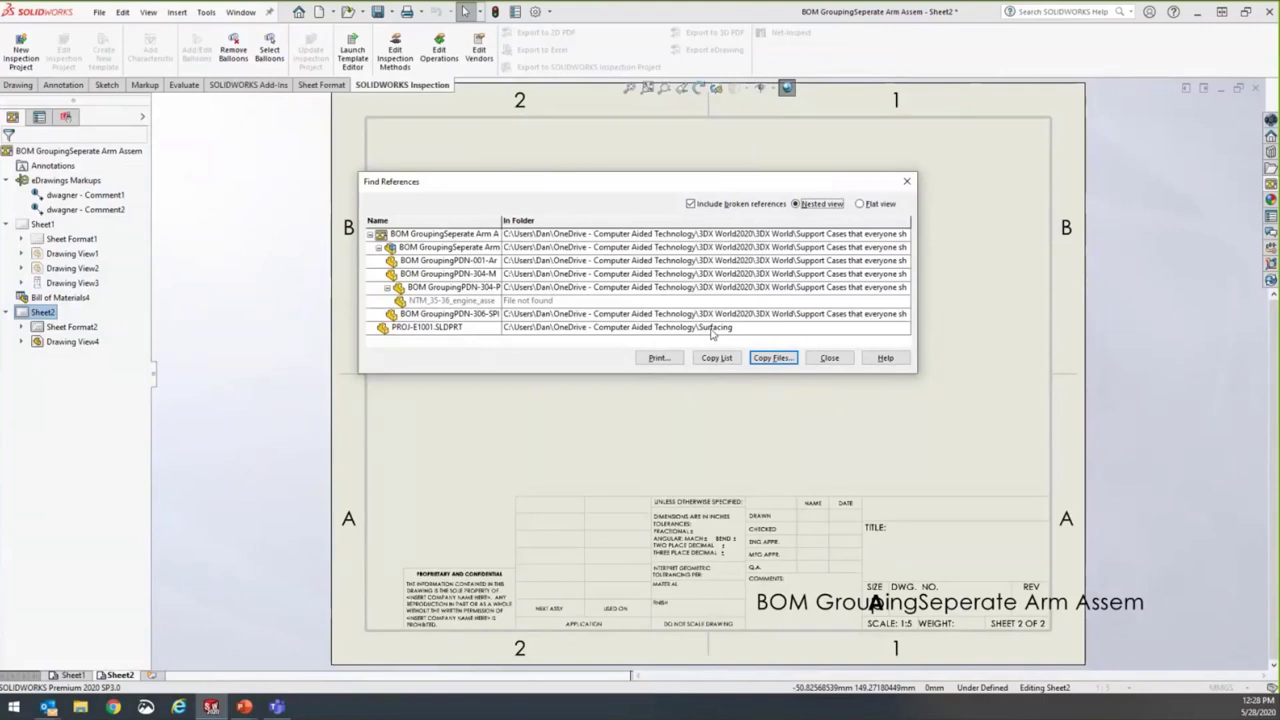
click(823, 358)
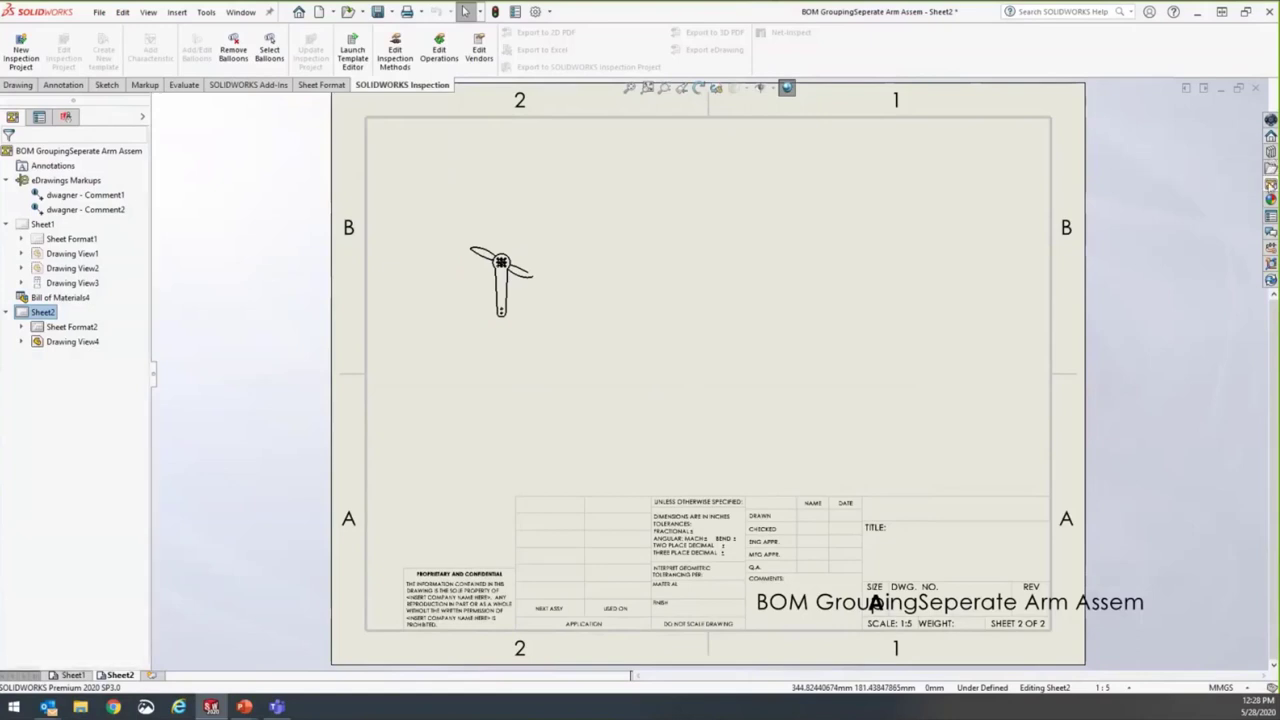
Clear the PROJ-E1001 views from the View Palette.
click(1270, 184)
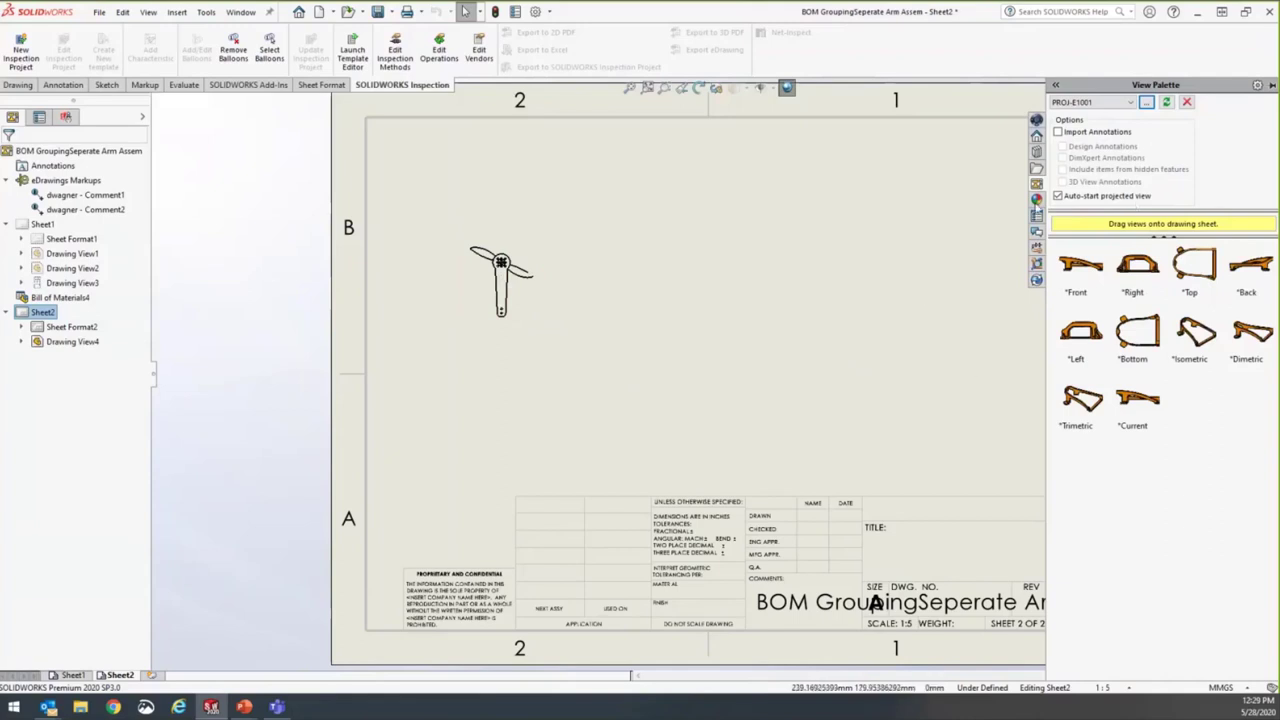
click(1187, 103)
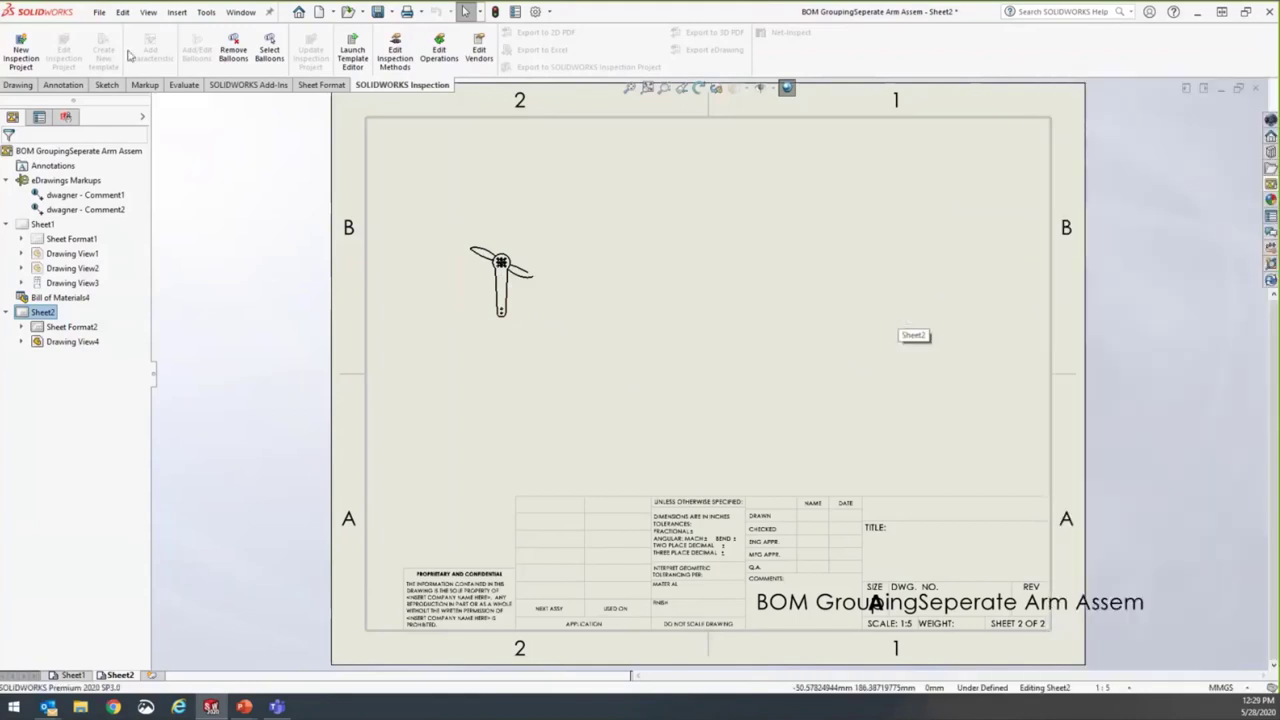
Recheck the drawing's file references with Find References, close the list and switch to the Case #4 slide in PowerPoint.
click(99, 12)
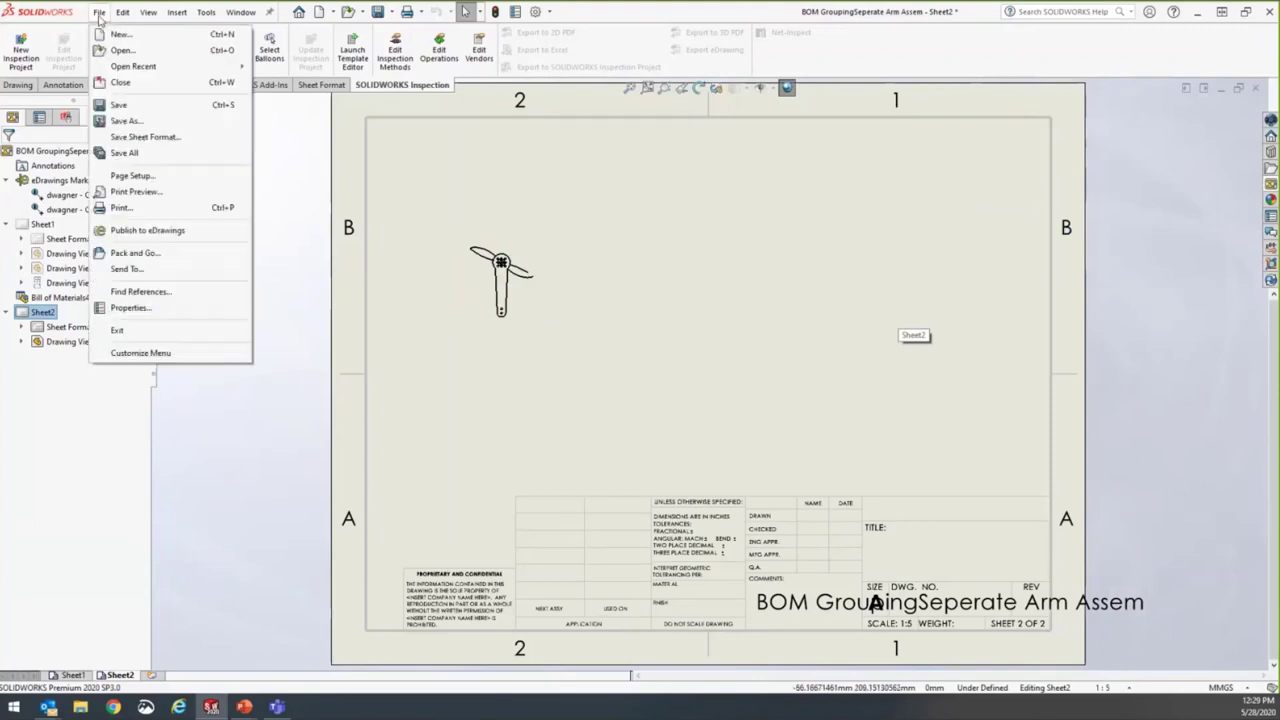
click(140, 291)
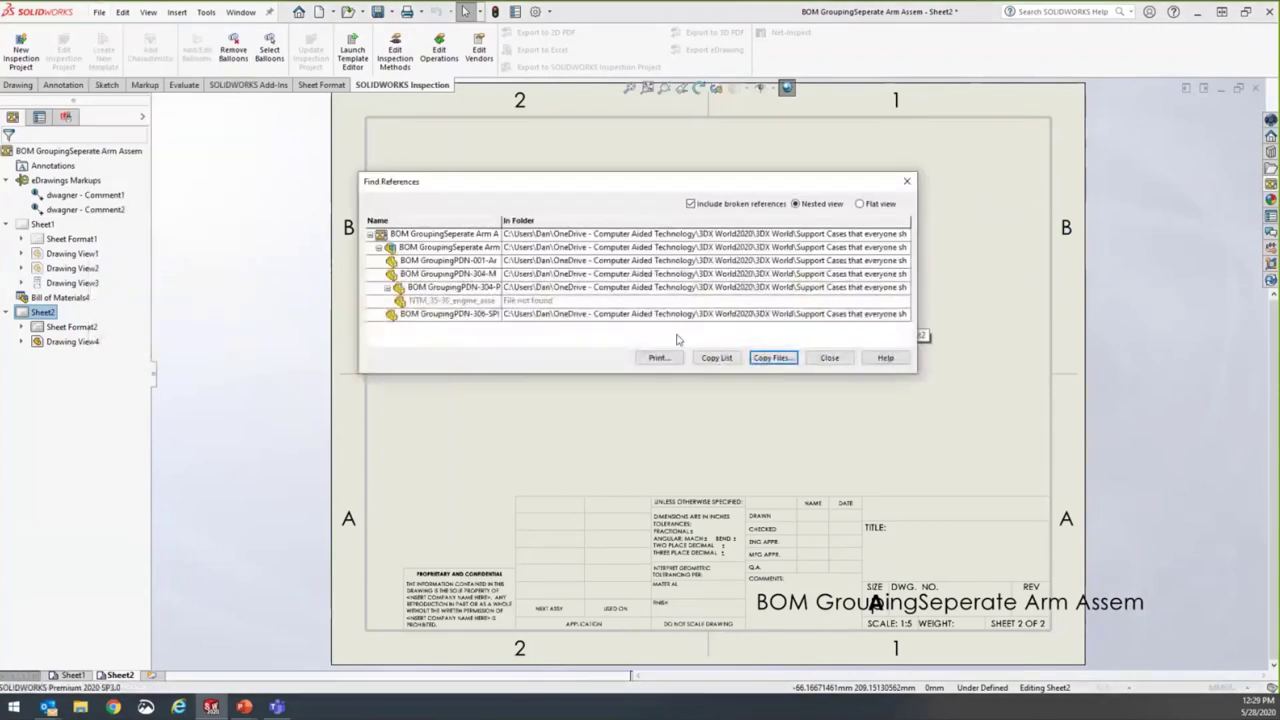
click(830, 358)
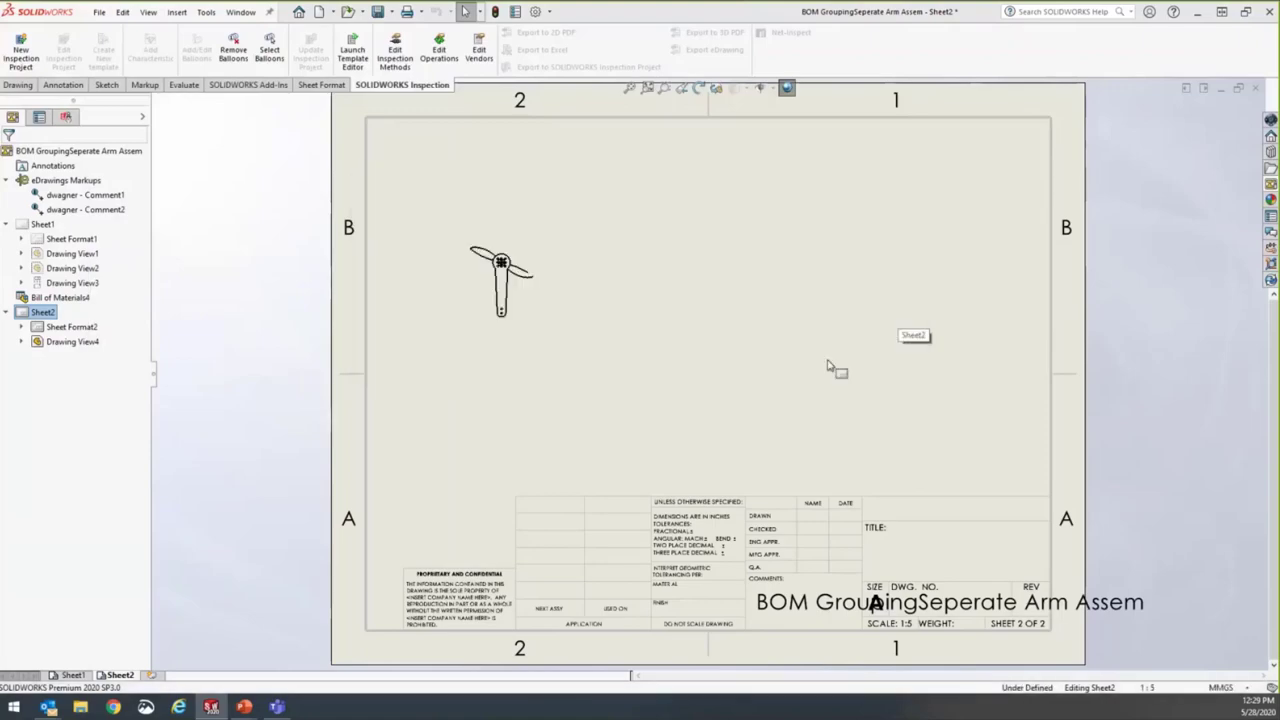
key(super+Tab)
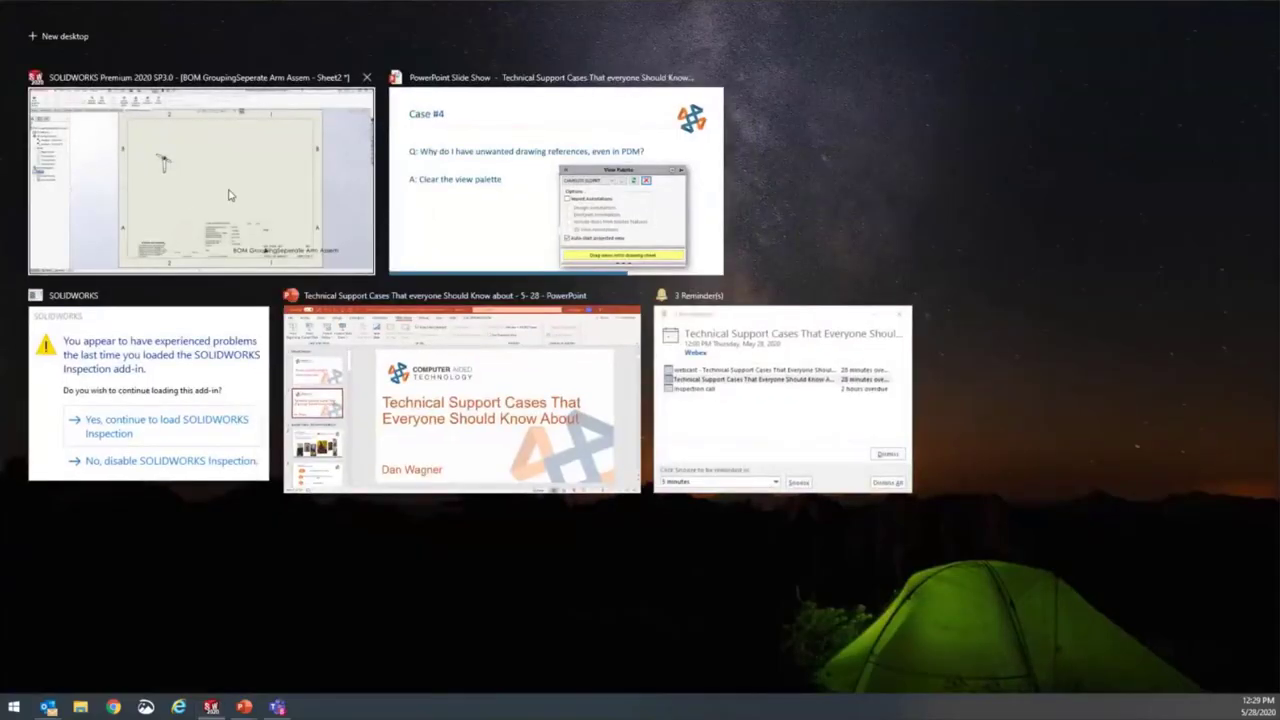
click(458, 227)
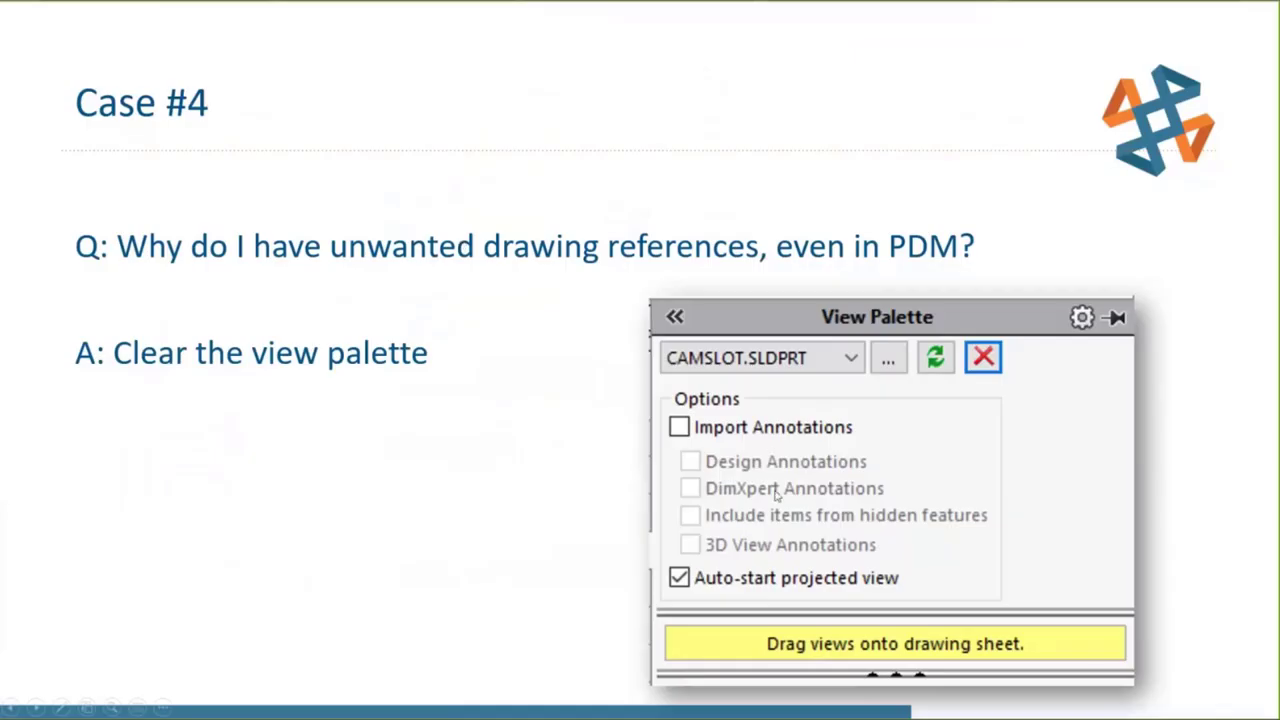
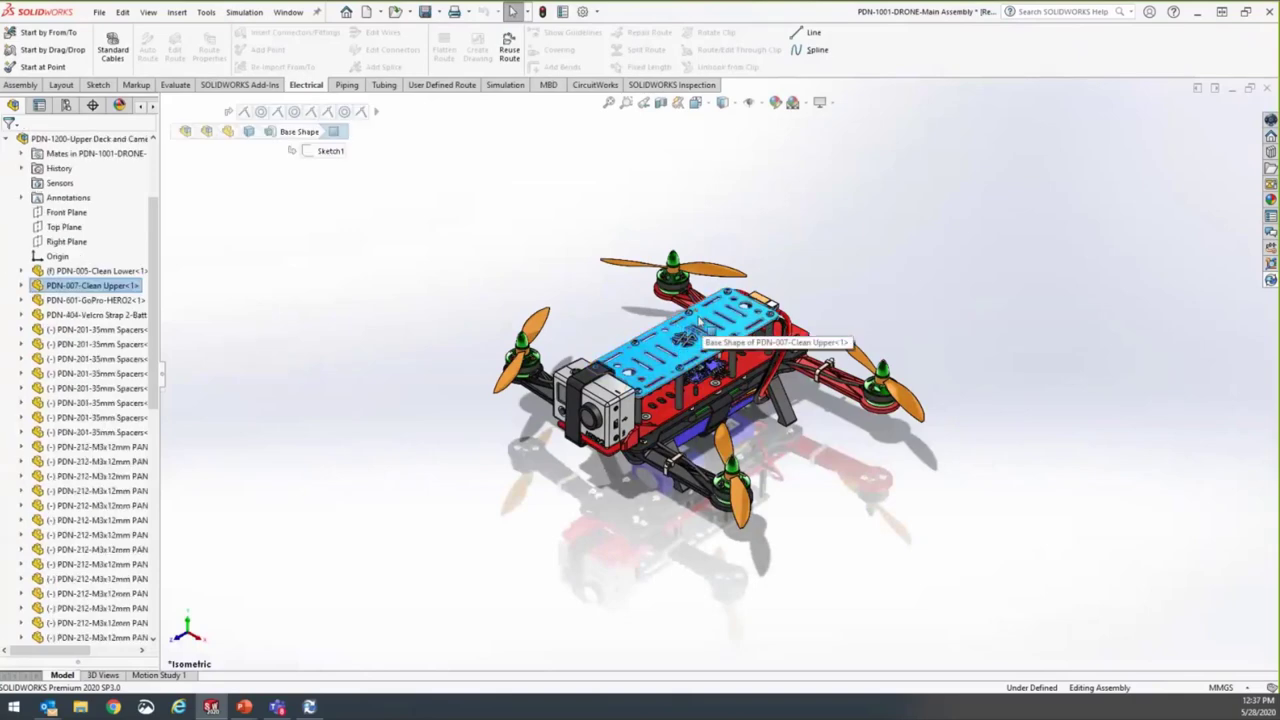
Open the PDN-007-Clean Upper part from the drone main assembly in its own window.
right_click(700, 325)
click(711, 216)
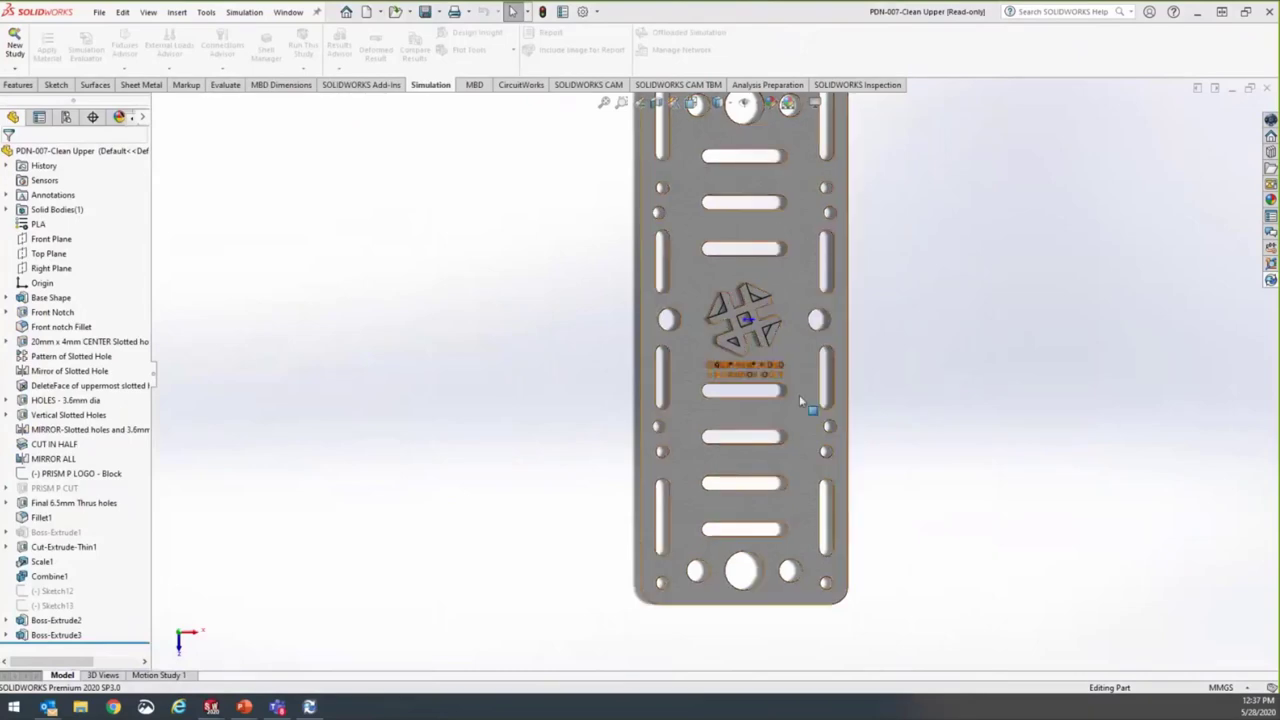
scroll(800, 400, up, 5)
scroll(739, 361, down, 5)
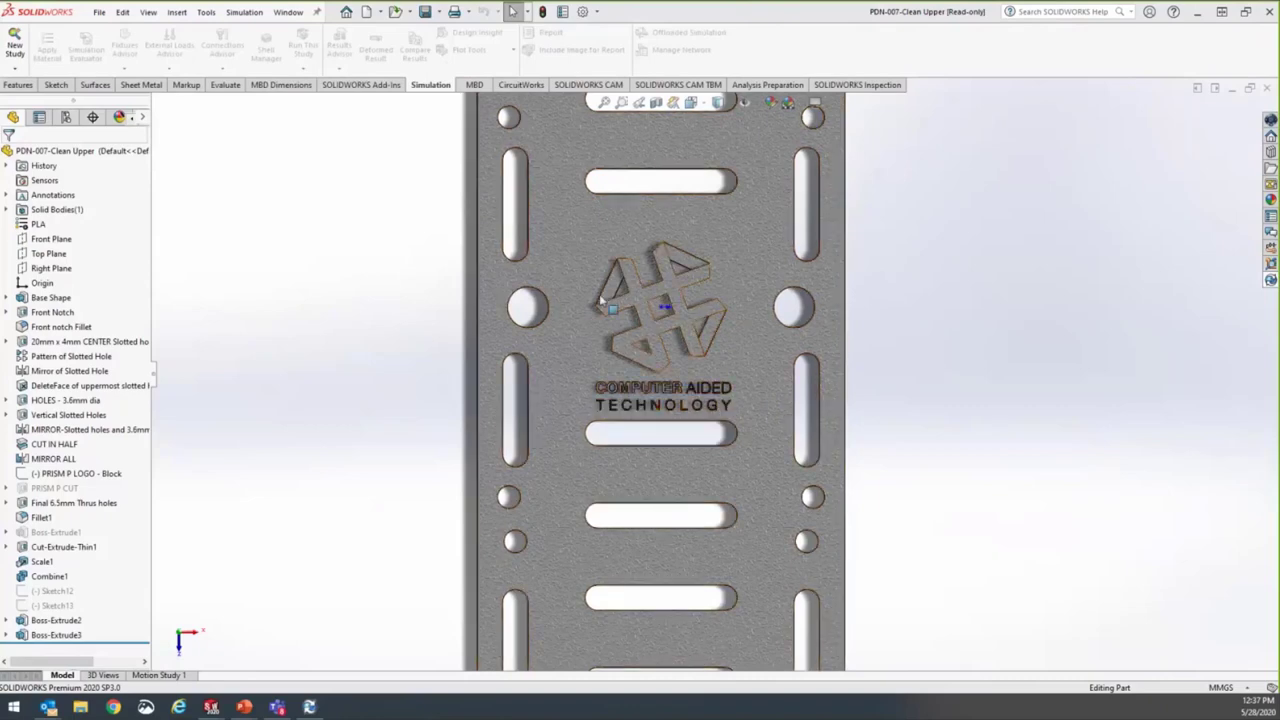
click(726, 224)
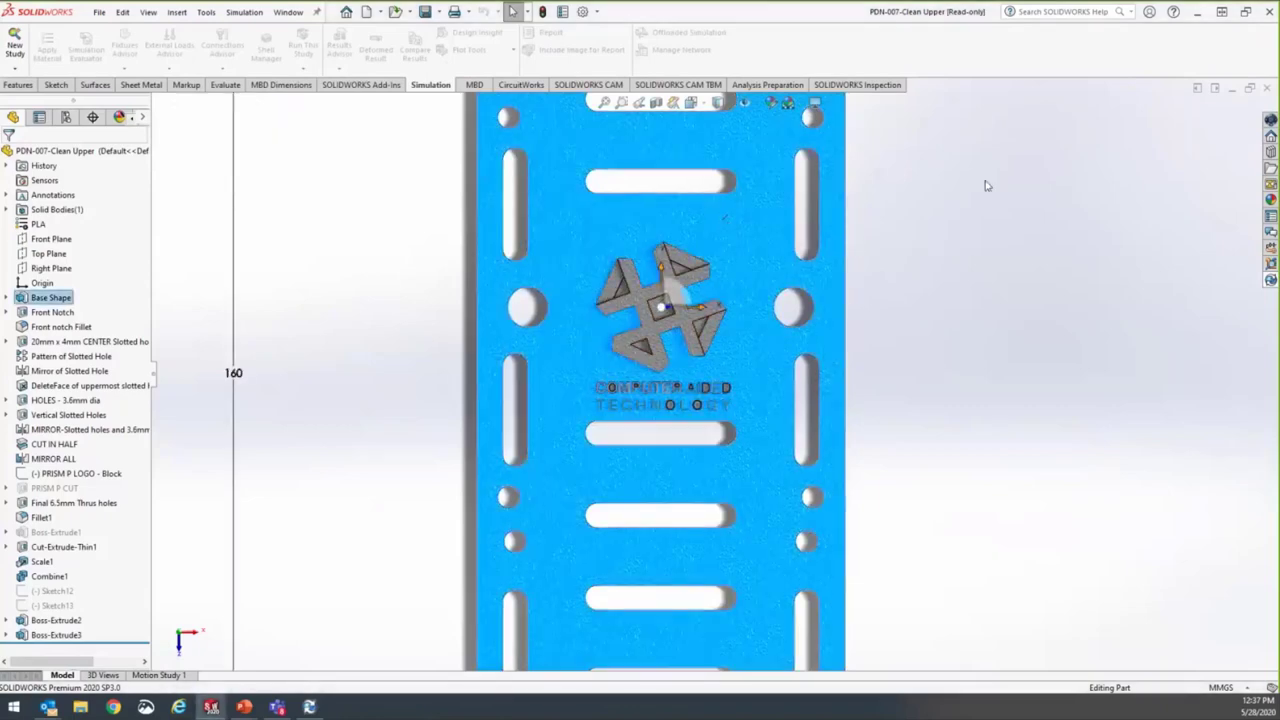
click(714, 237)
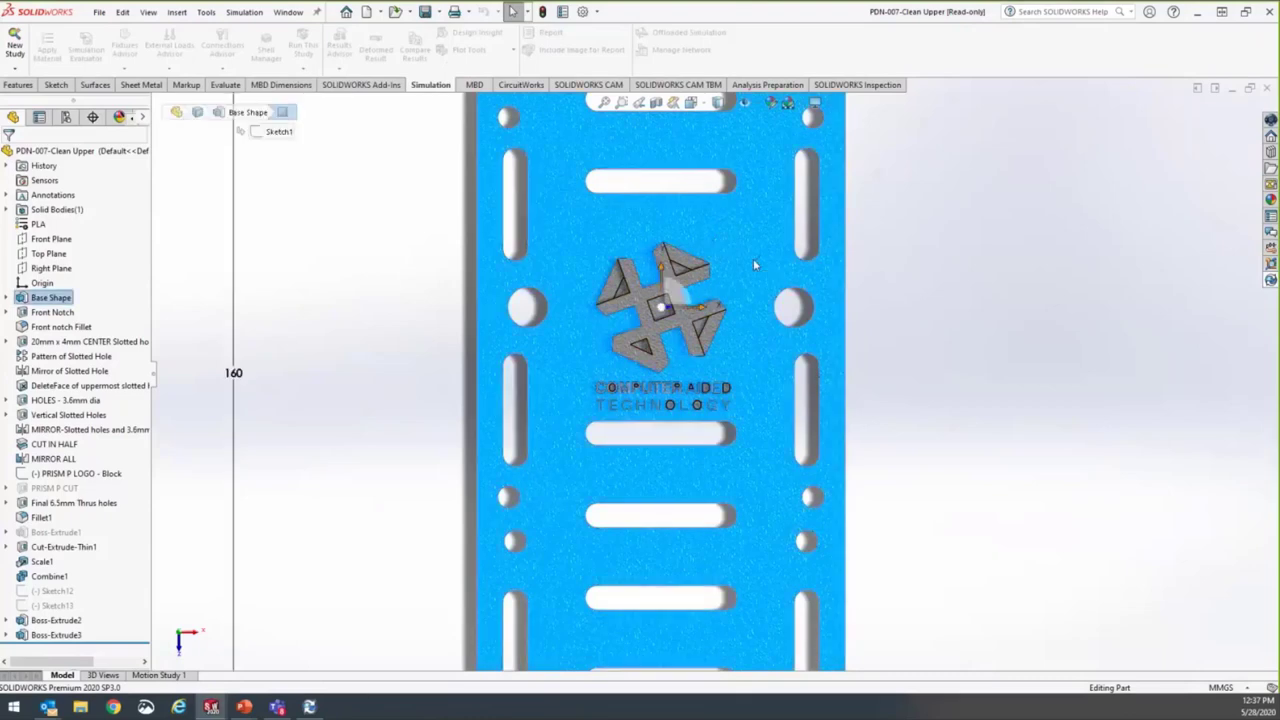
click(370, 231)
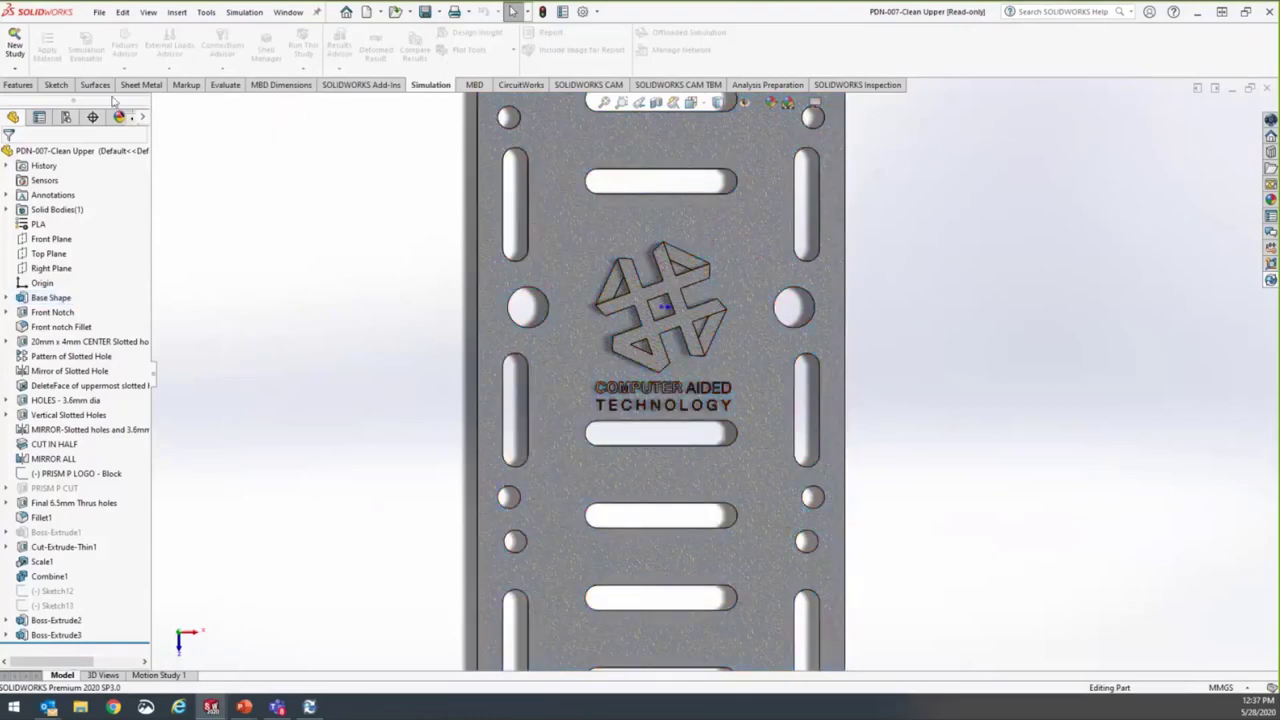
Sketch a corner rectangle about 4.2 by 3.1 mm on the plate's large face, beside the logo's upper-right arm, and exit the sketch.
click(56, 84)
click(16, 45)
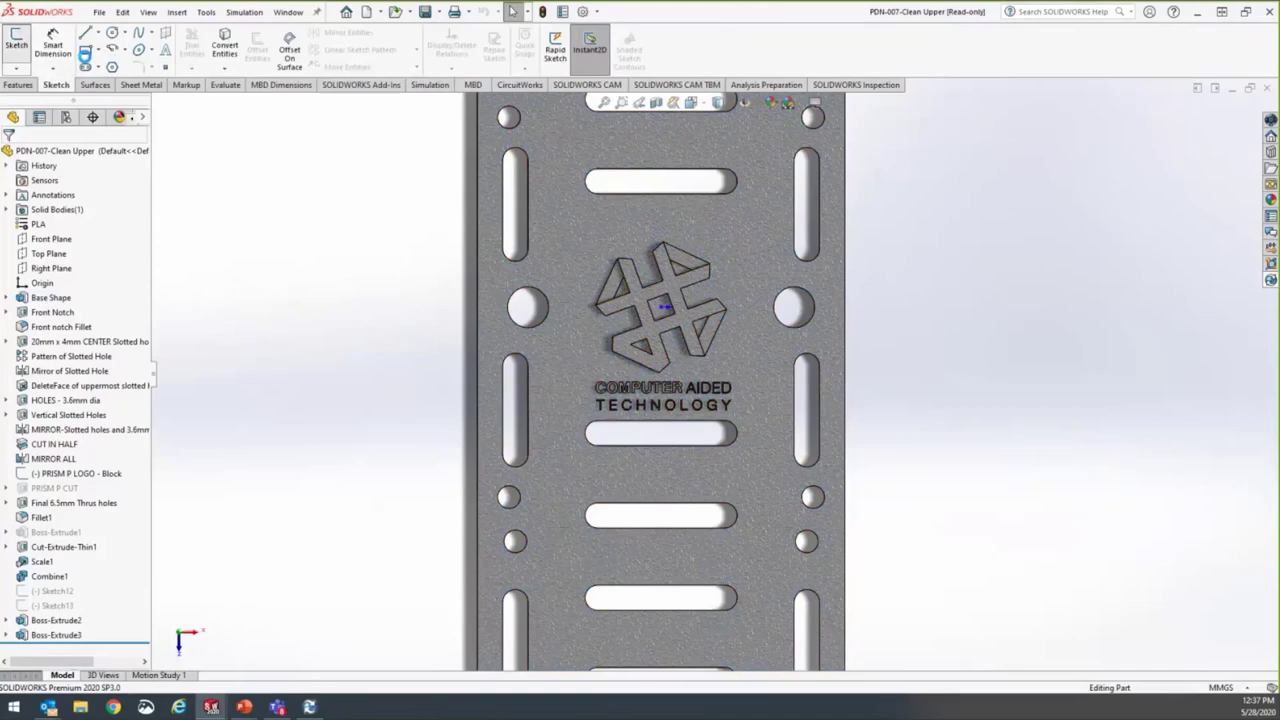
click(755, 241)
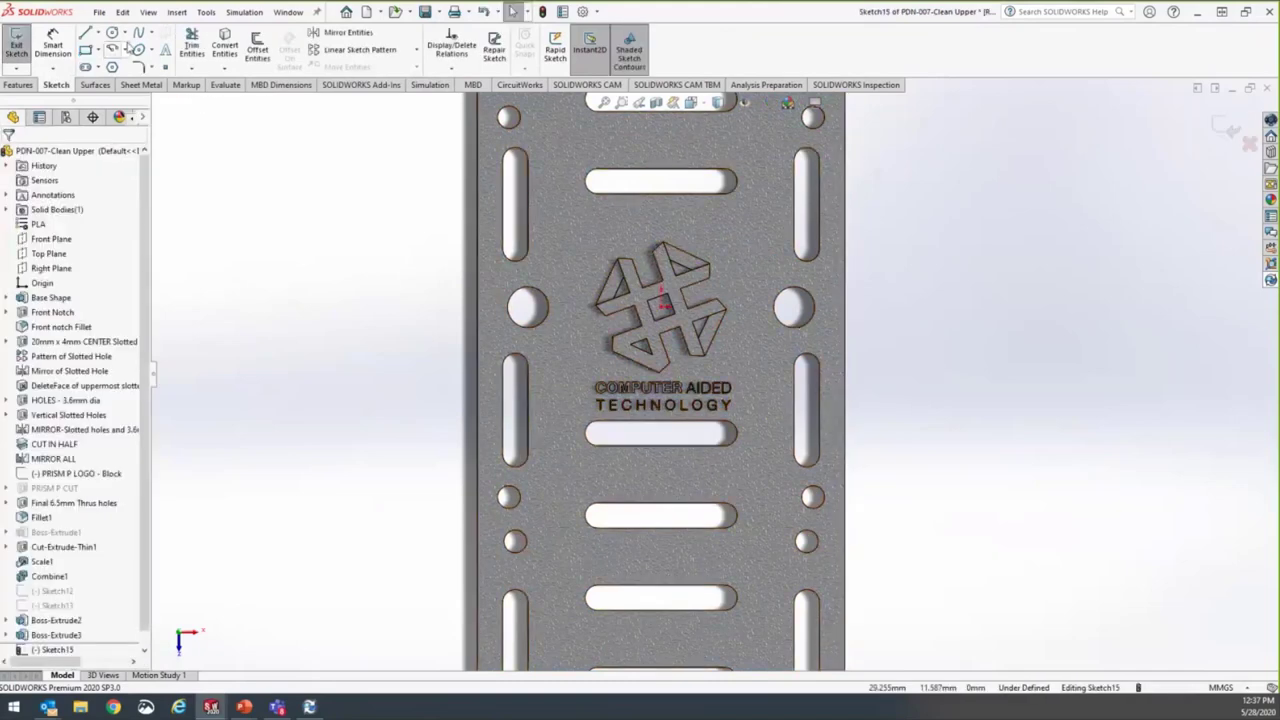
click(86, 49)
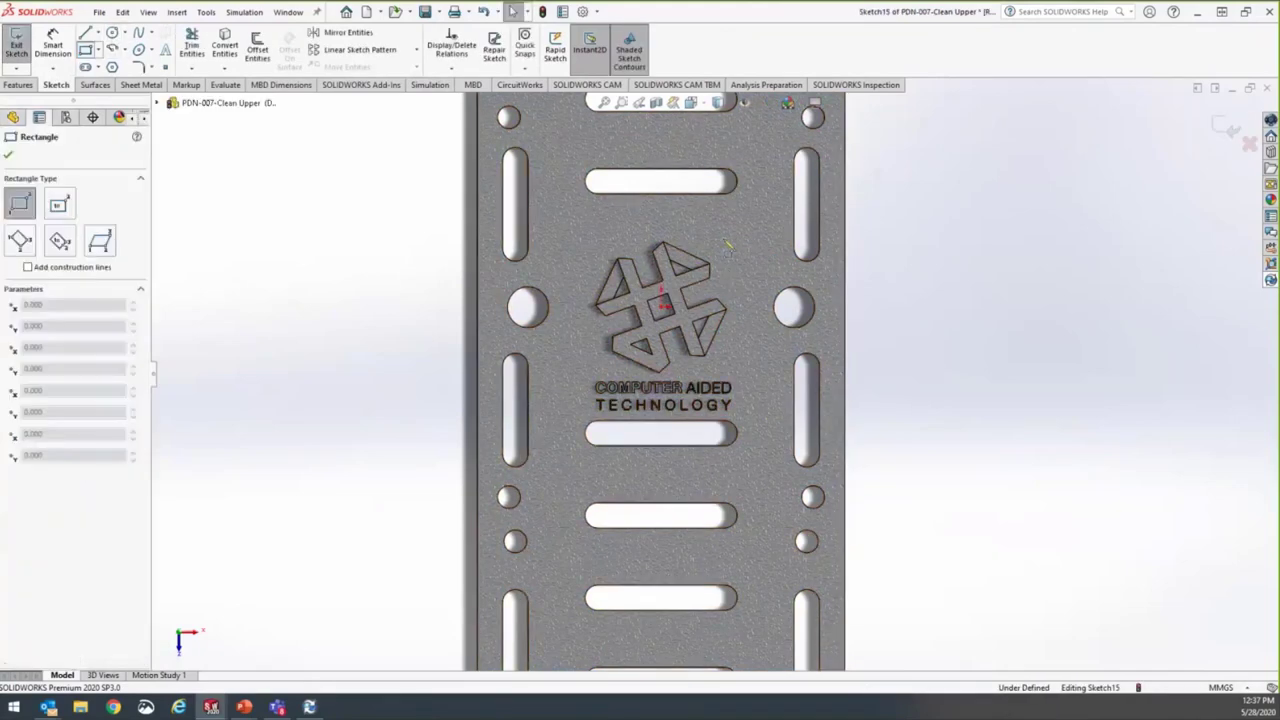
drag(724, 240, 751, 258)
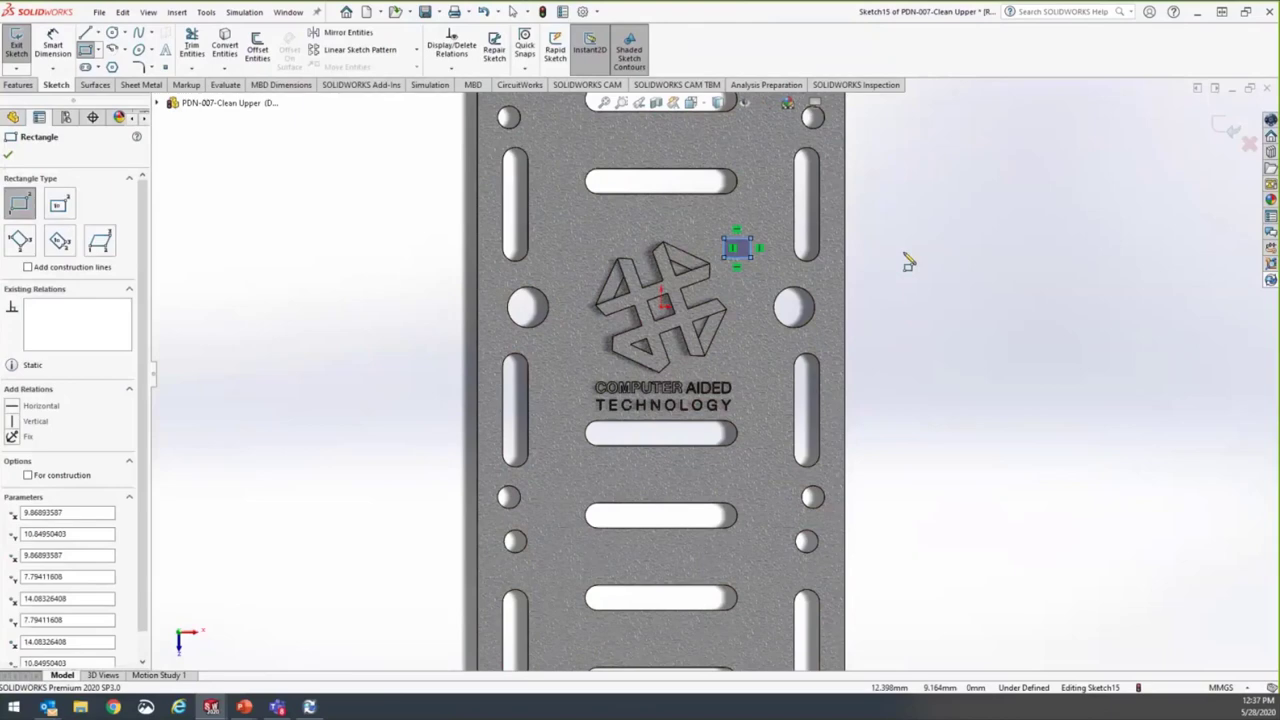
click(1226, 131)
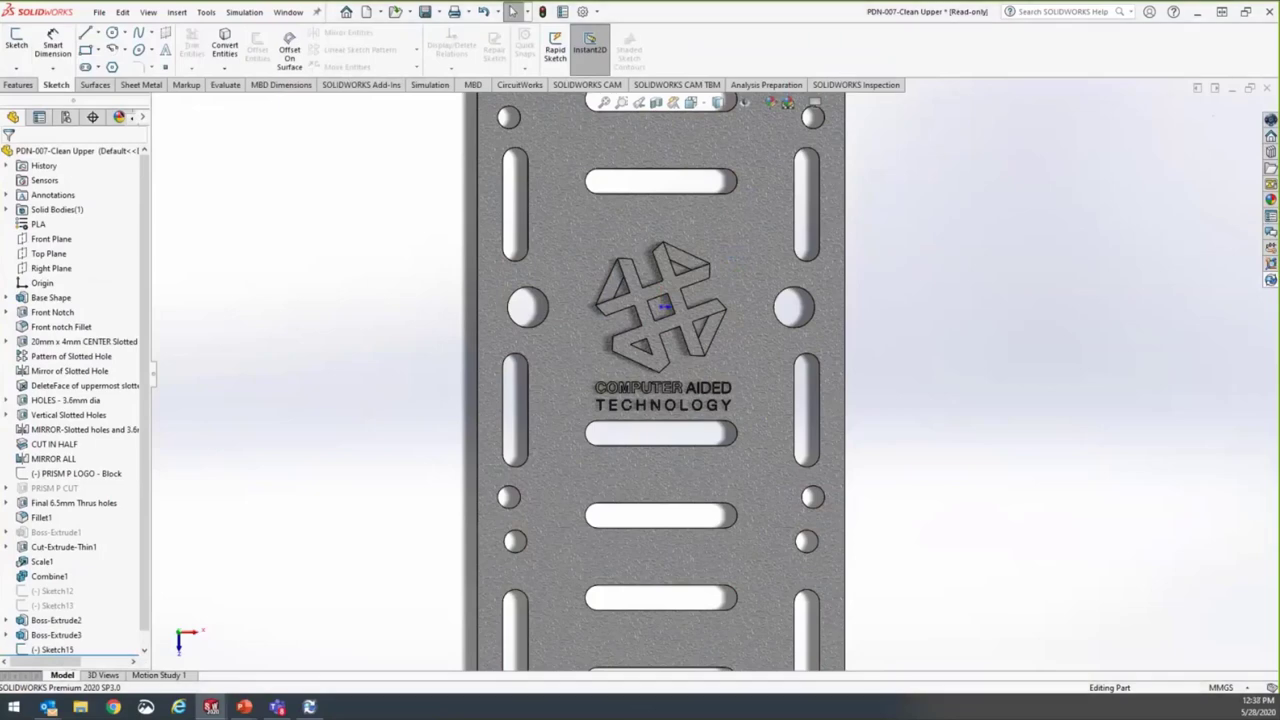
Check out the PDN-007-Clean Upper part through SOLIDWORKS PDM.
click(1271, 280)
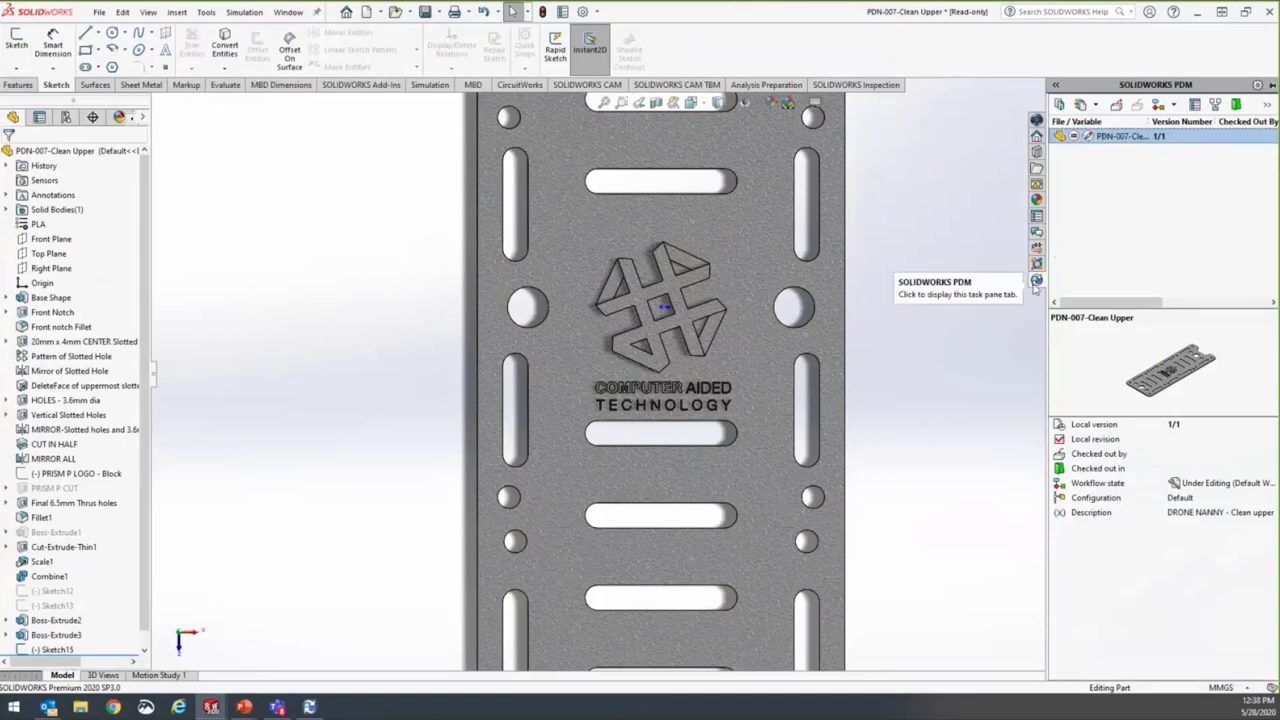
click(1116, 107)
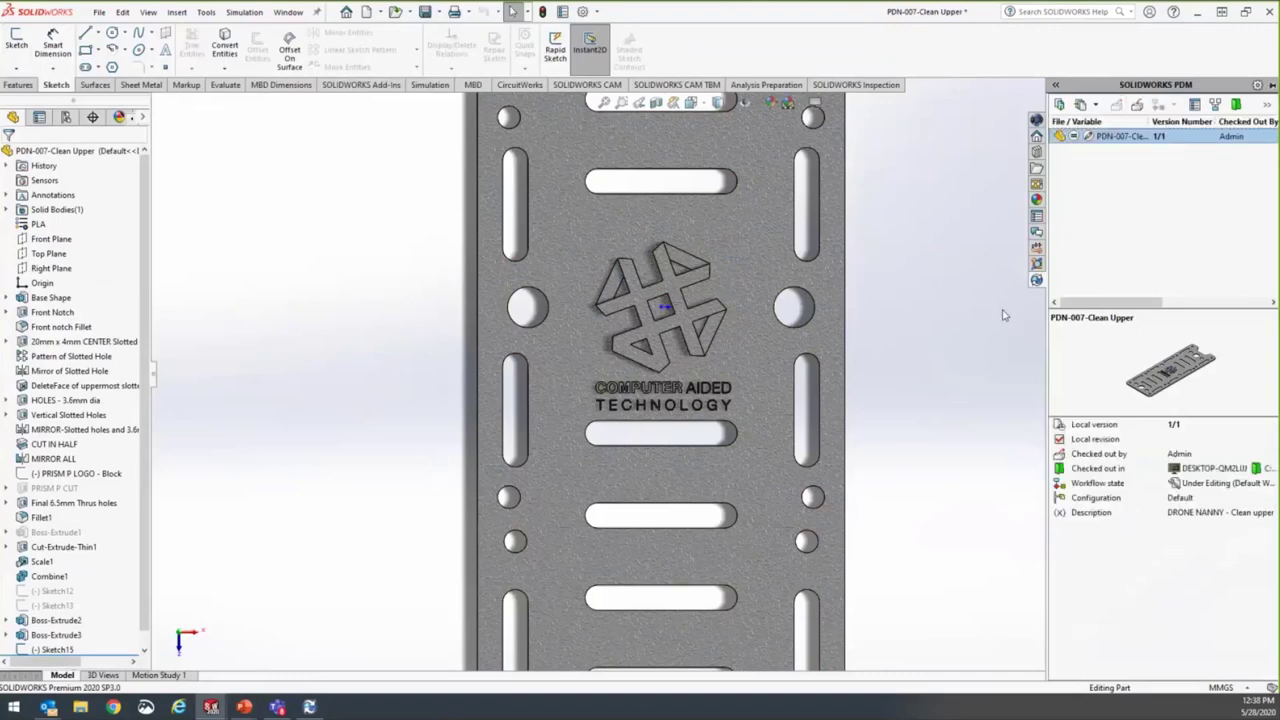
click(697, 223)
click(320, 362)
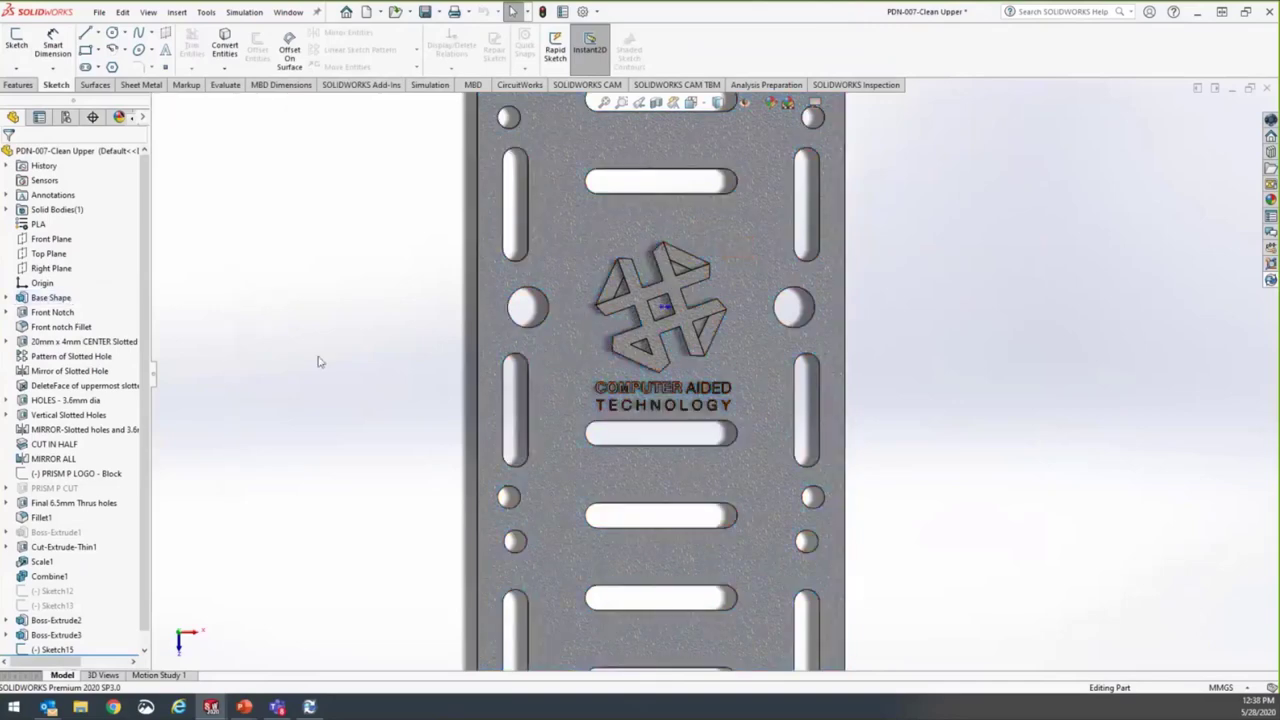
Extrude the small rectangle sketch beside the logo as a 2 mm blind boss merged with the plate.
scroll(141, 367, down, 1)
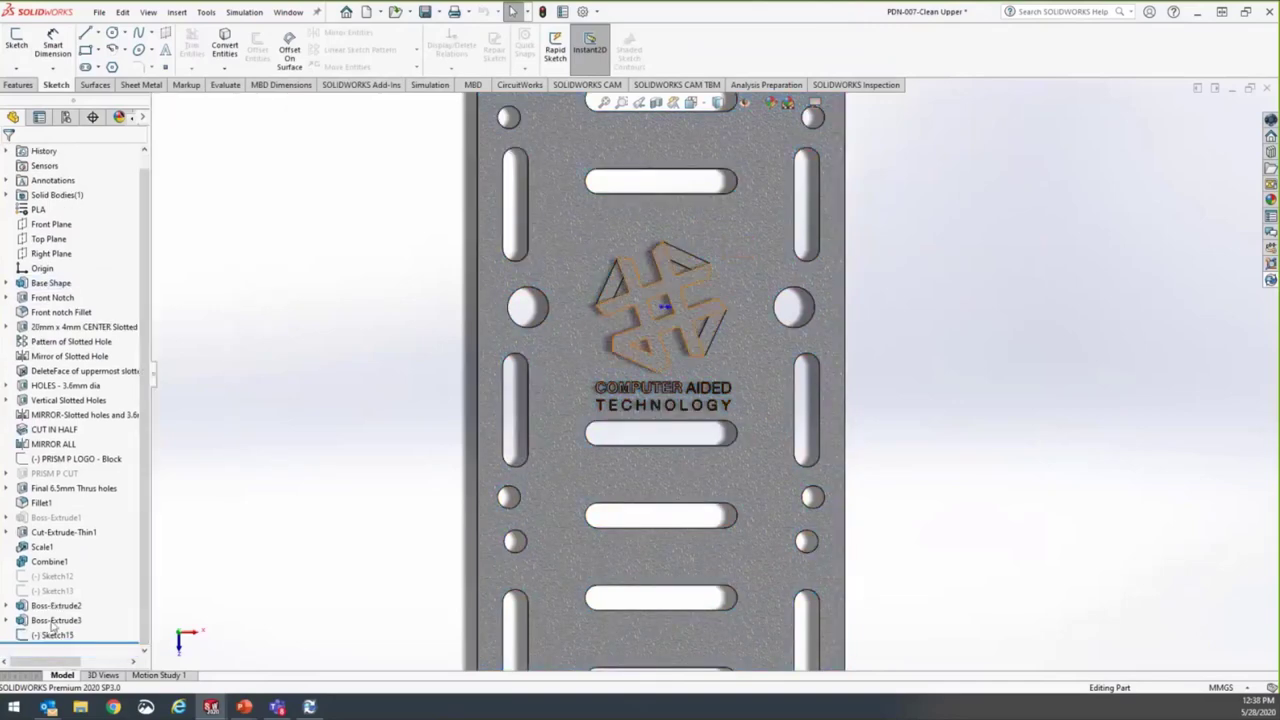
click(570, 236)
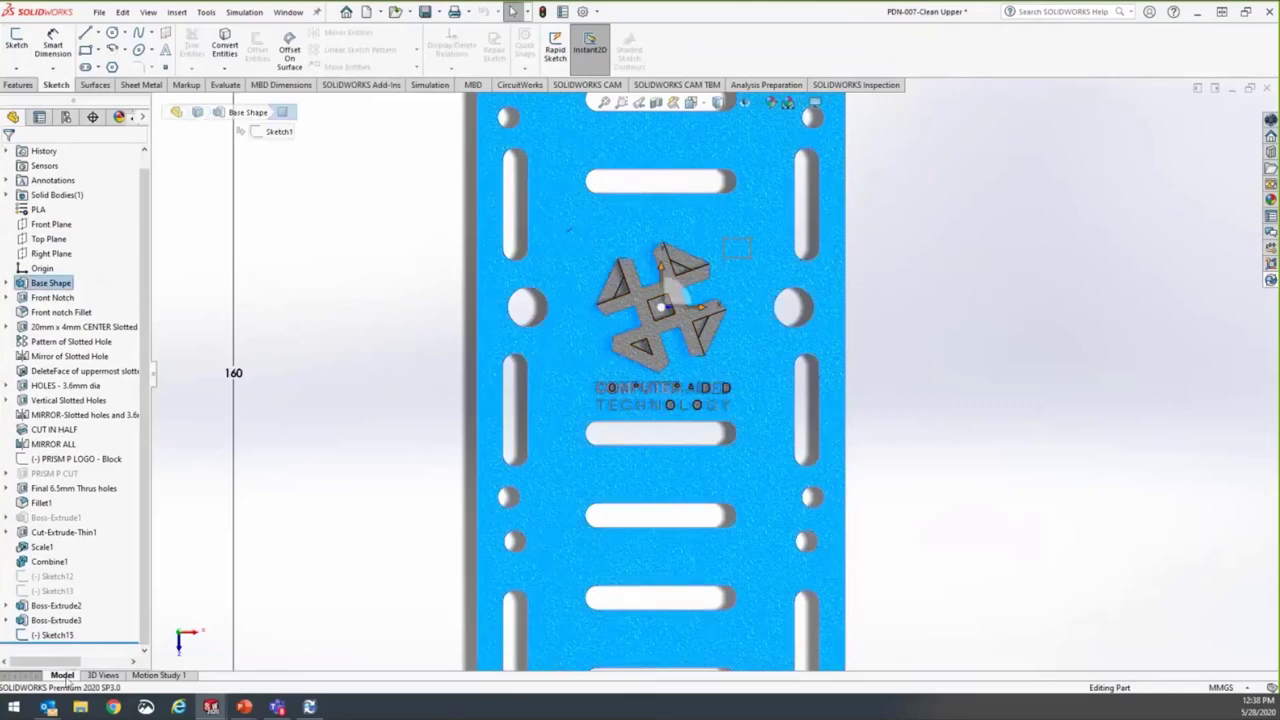
click(56, 635)
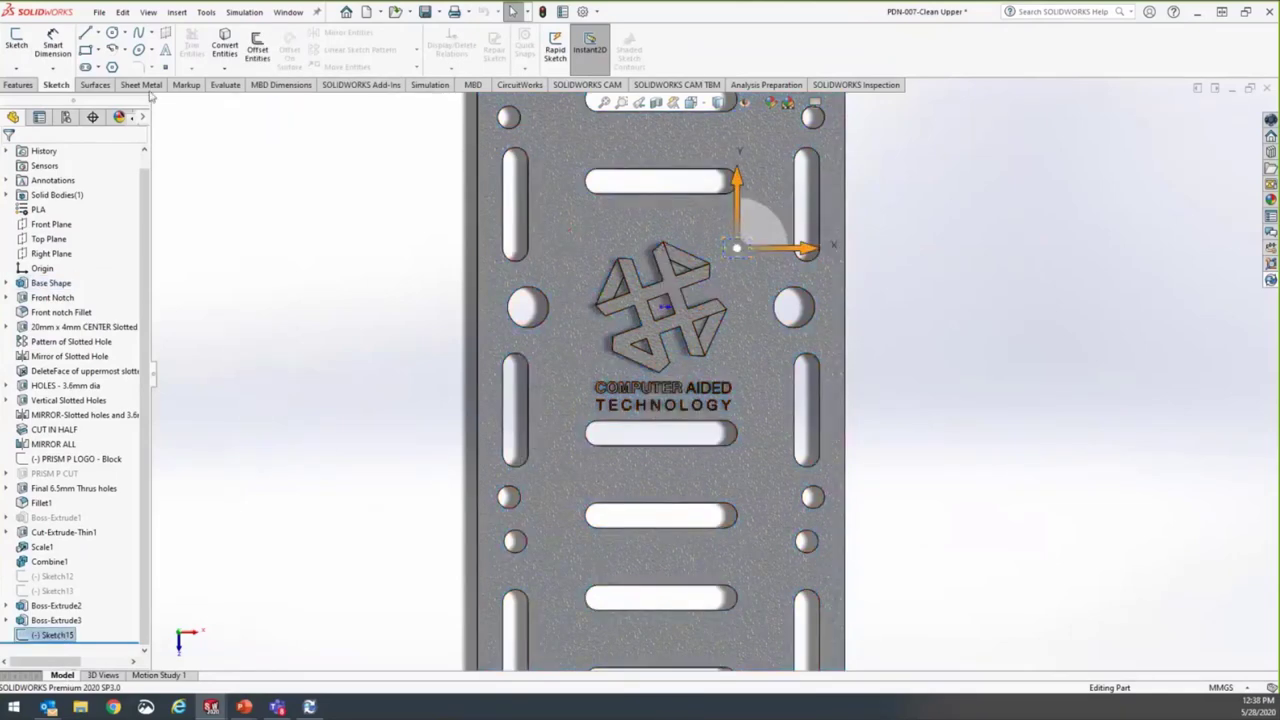
click(18, 84)
click(35, 57)
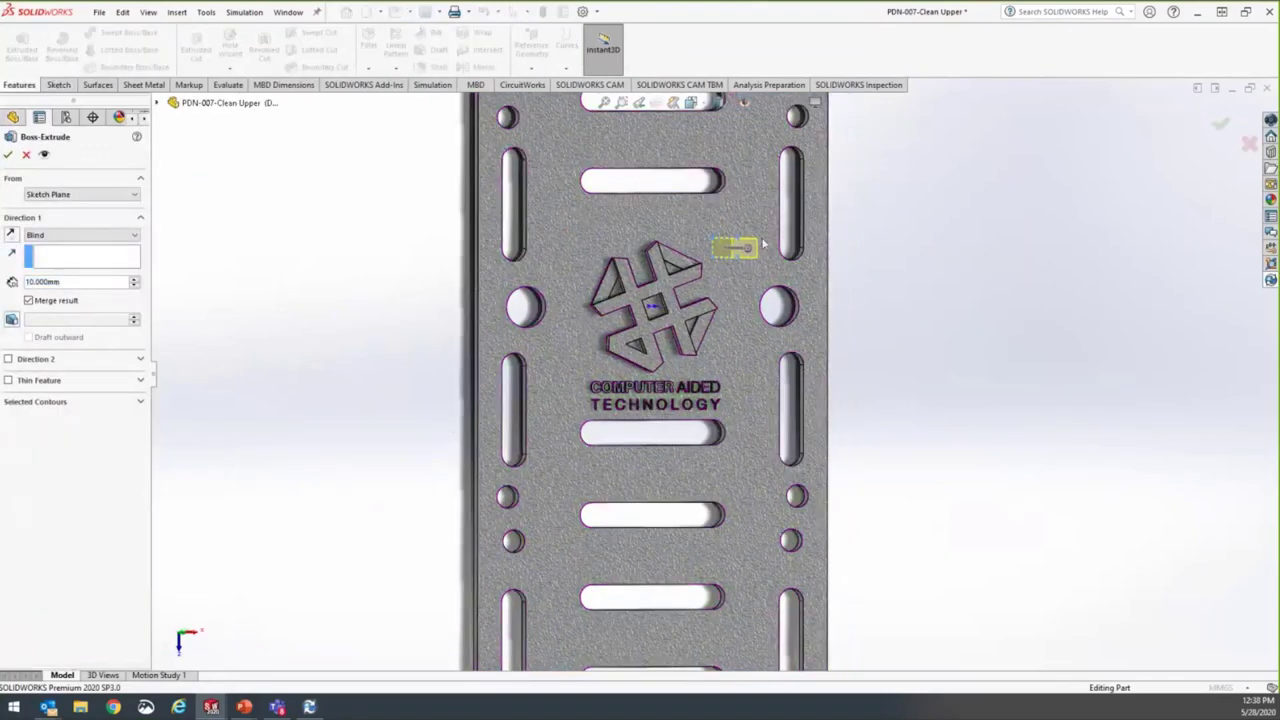
drag(735, 247, 731, 249)
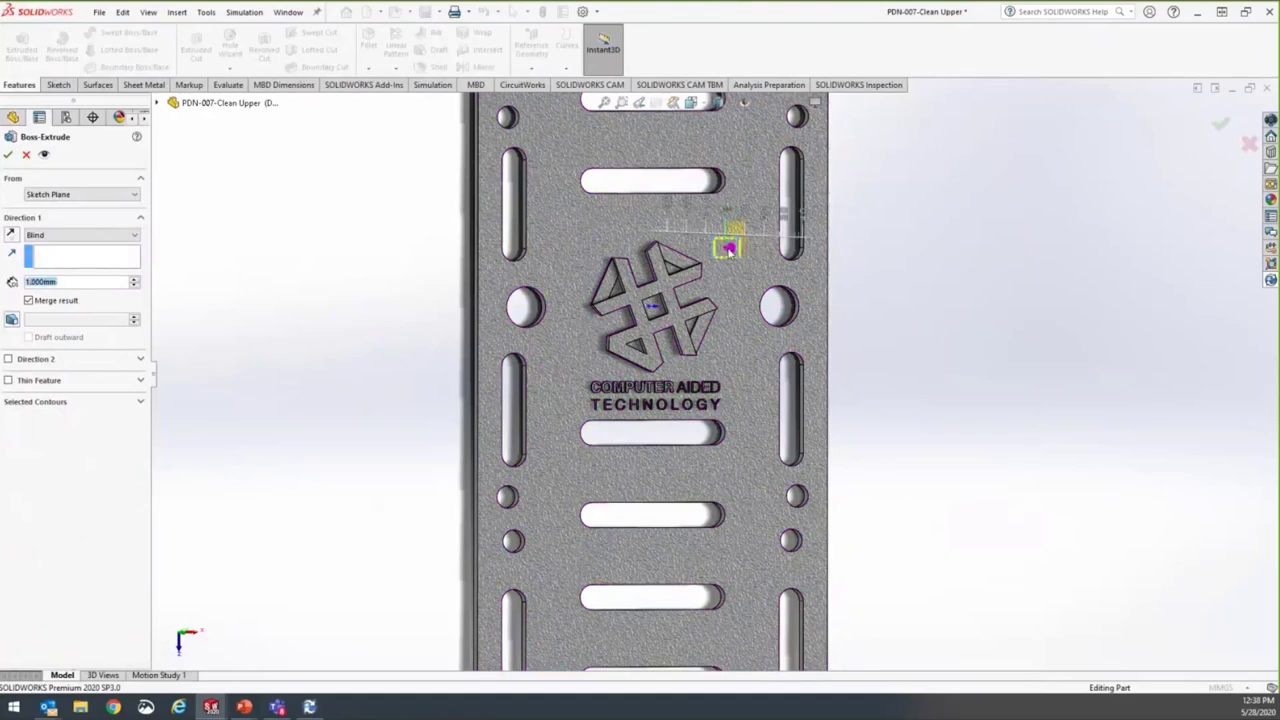
click(1226, 125)
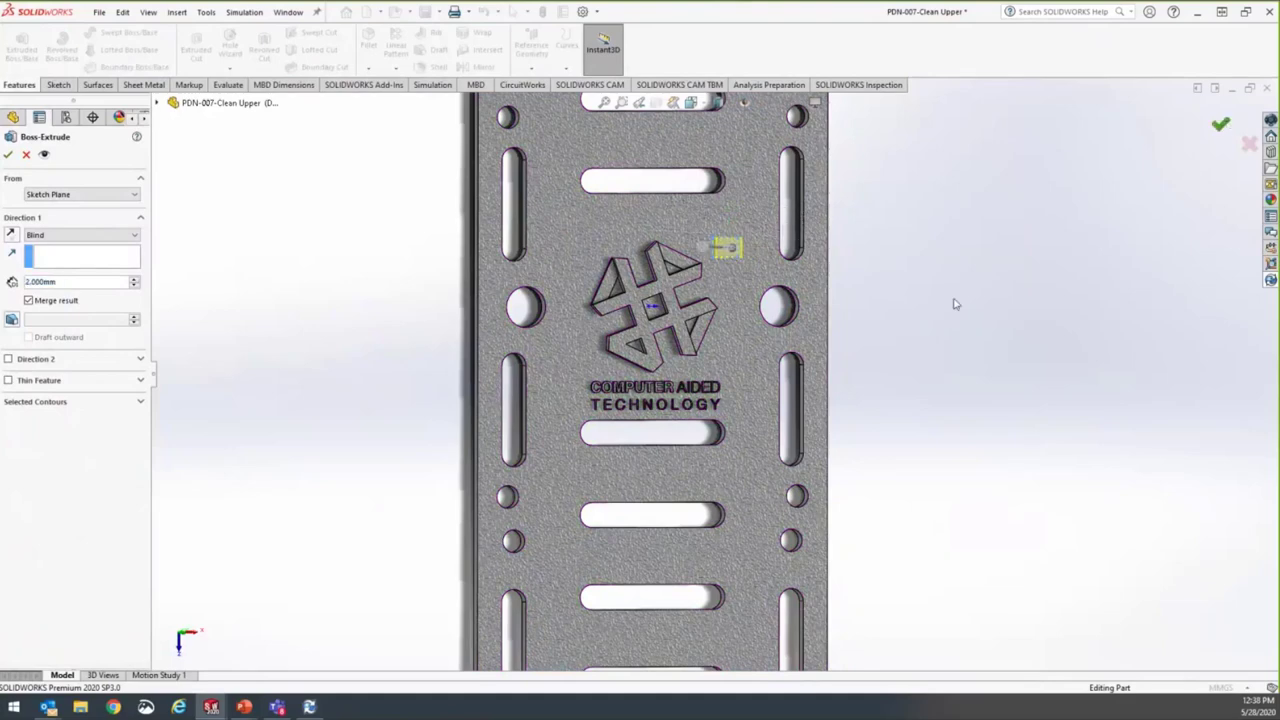
Save the modified upper plate part and return to the PDN-1001-DRONE-Main Assembly.
key(f)
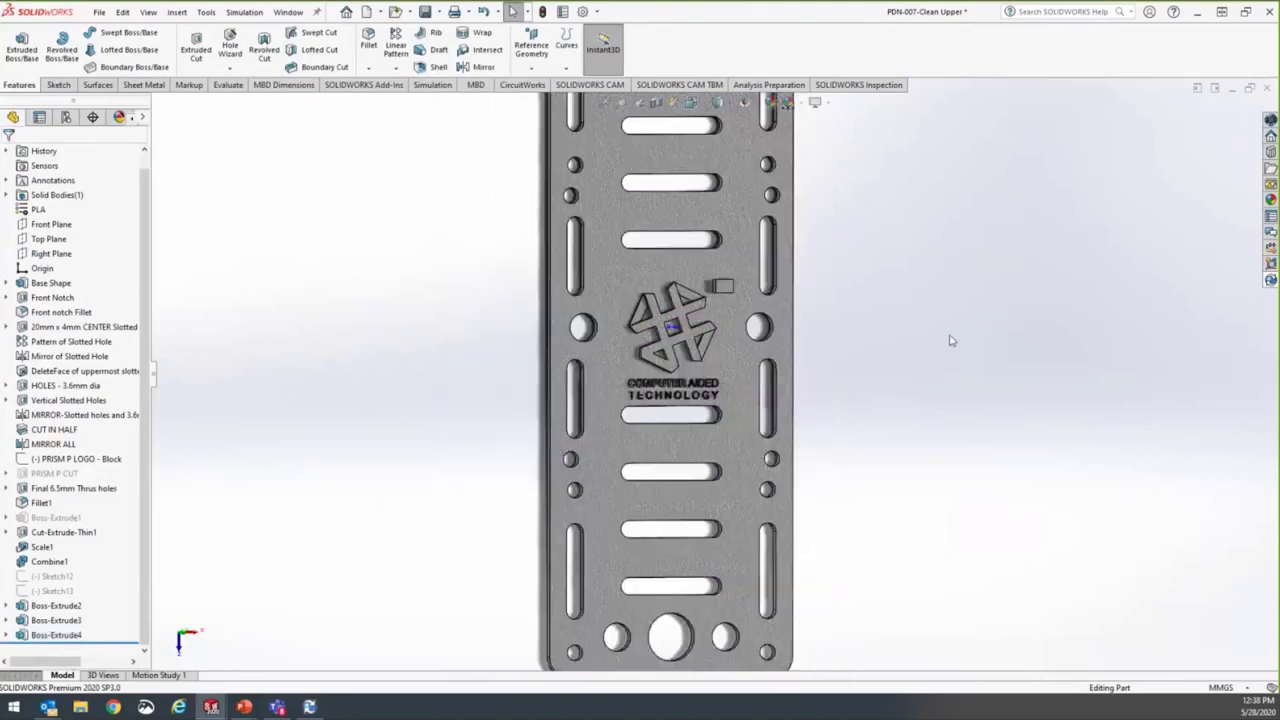
middle_drag(895, 425, 918, 273)
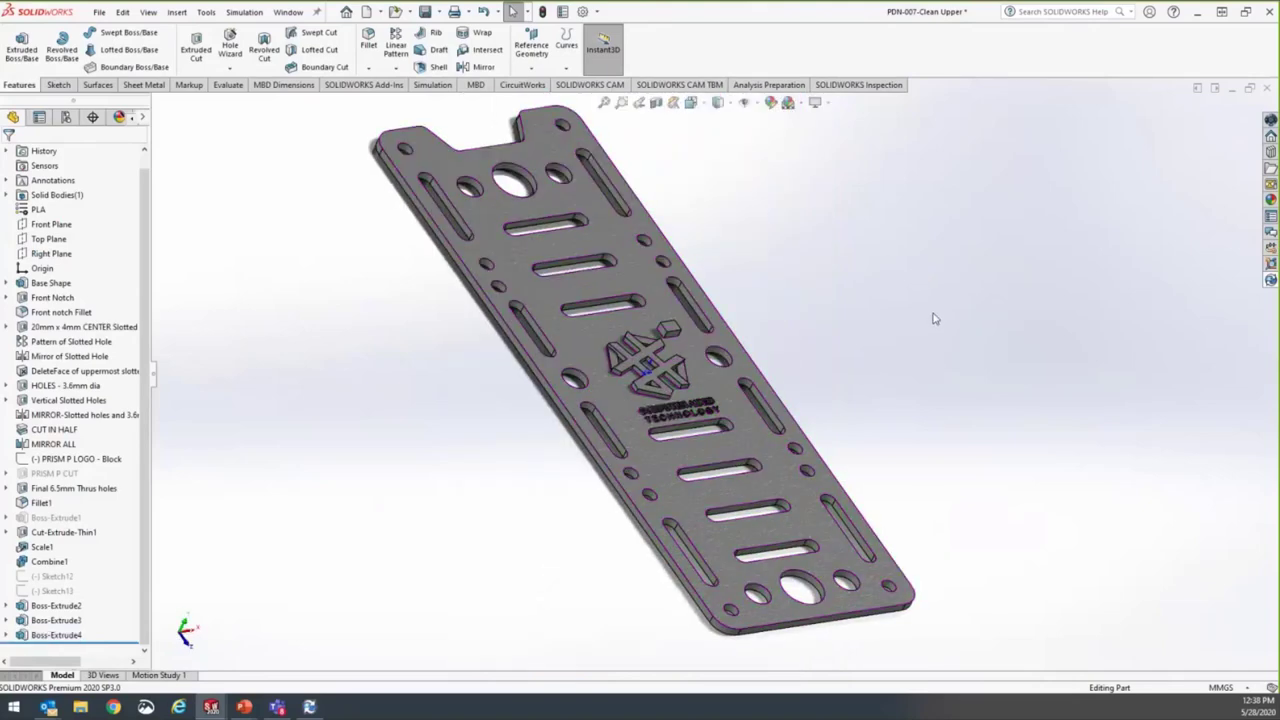
key(ctrl+Tab)
key(ctrl+s)
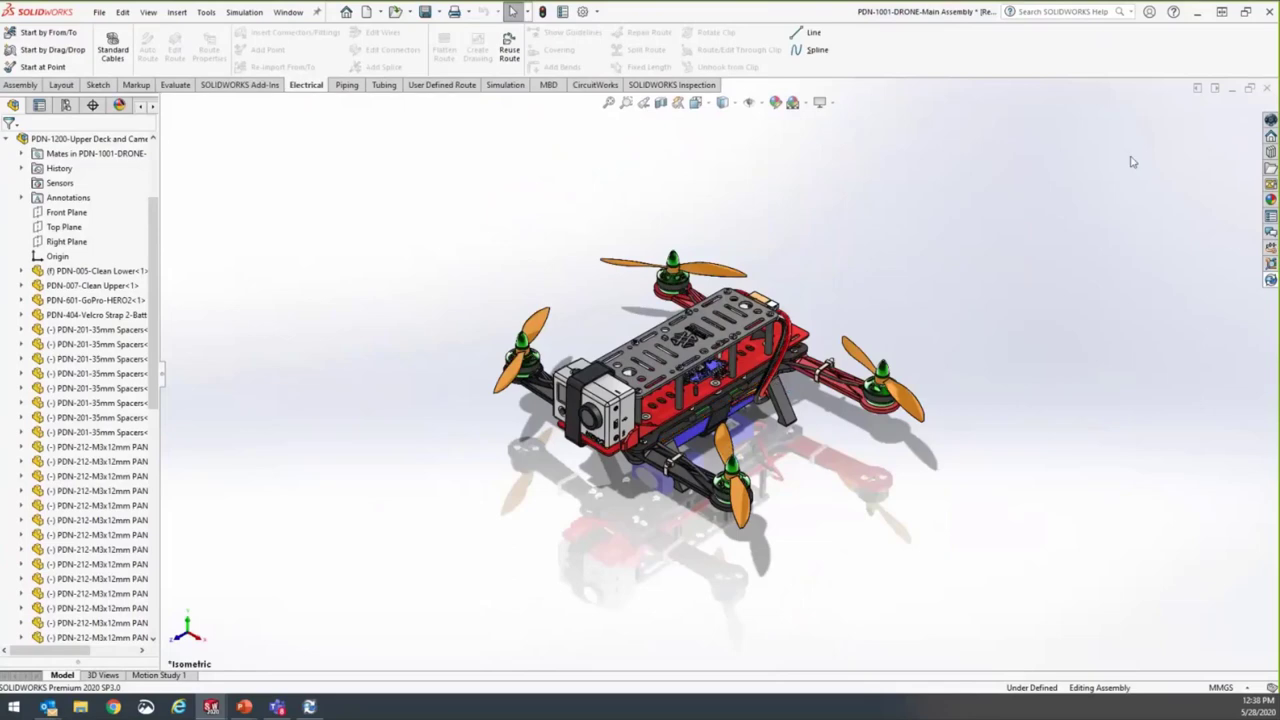
Try to get the latest version of the drone main assembly and its referenced files from the PDM vault.
click(1271, 281)
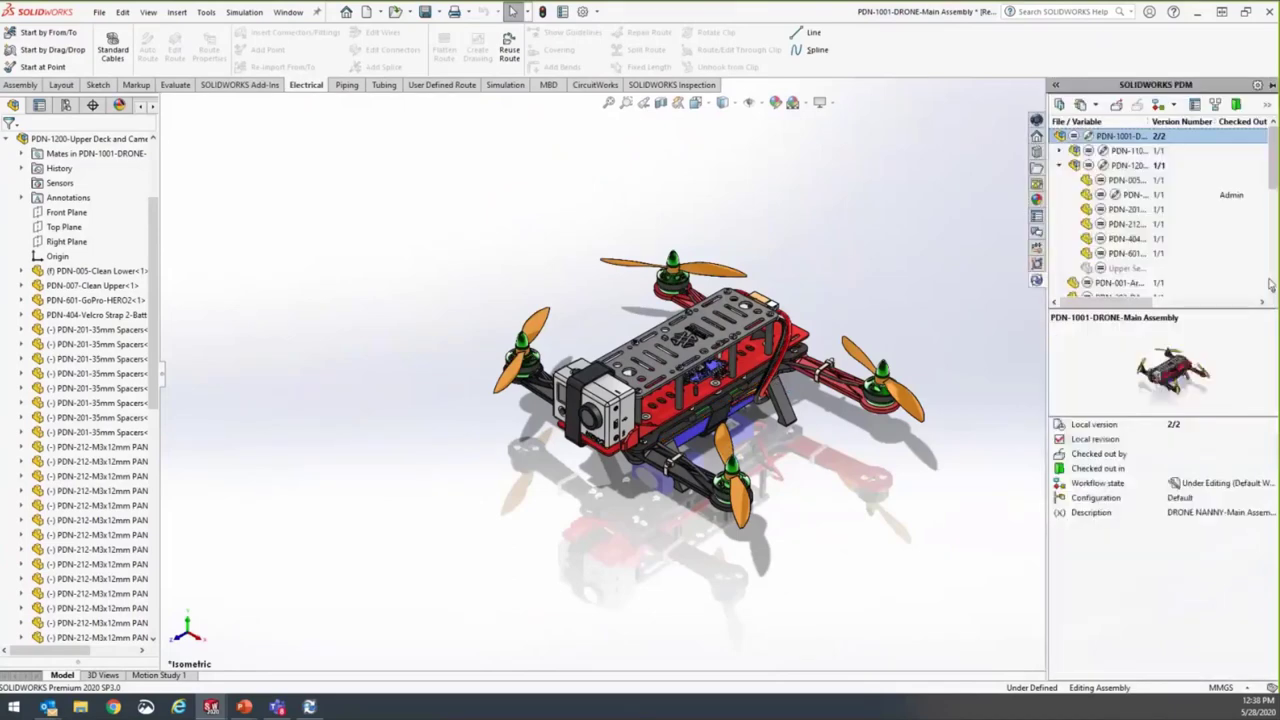
right_click(1122, 139)
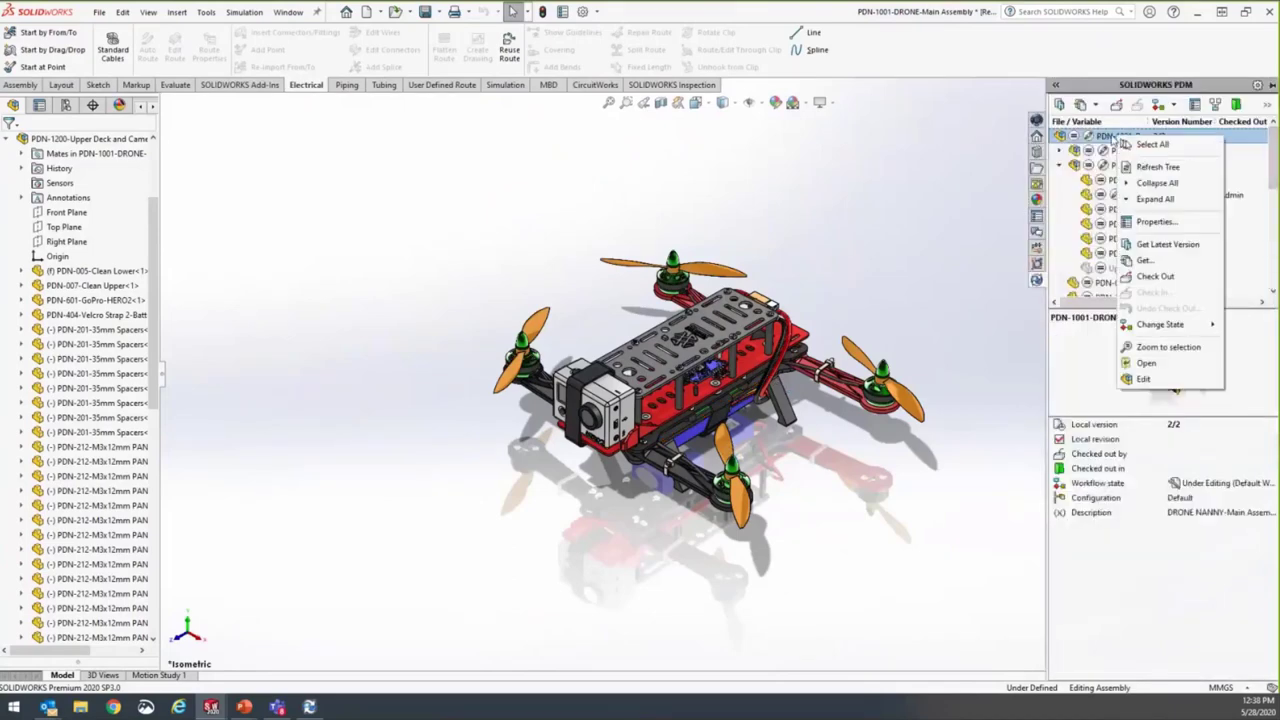
click(1174, 243)
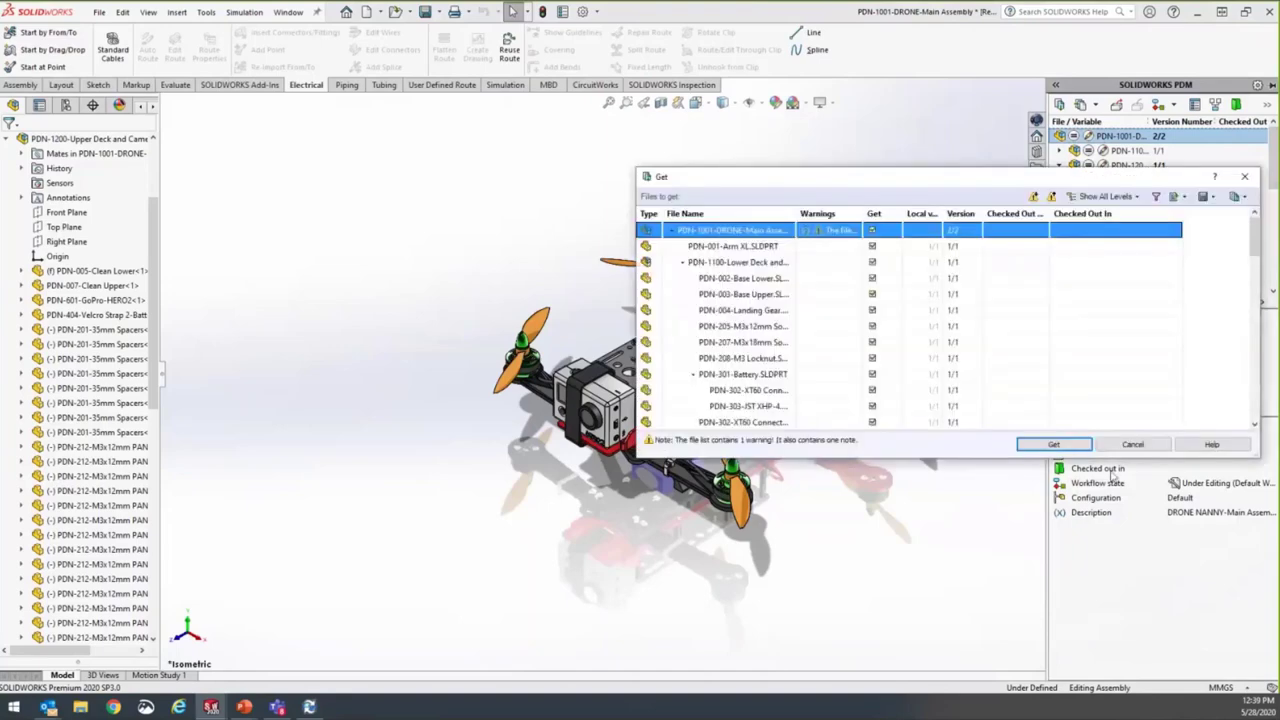
click(1064, 446)
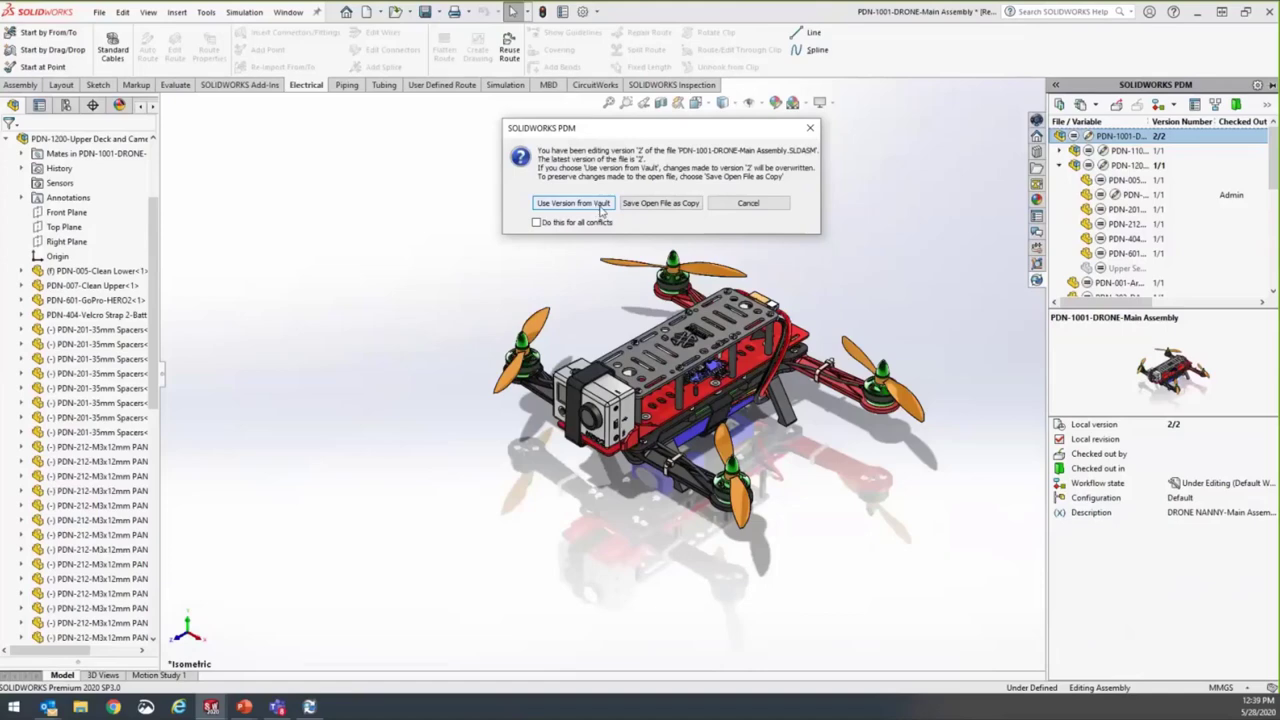
click(747, 204)
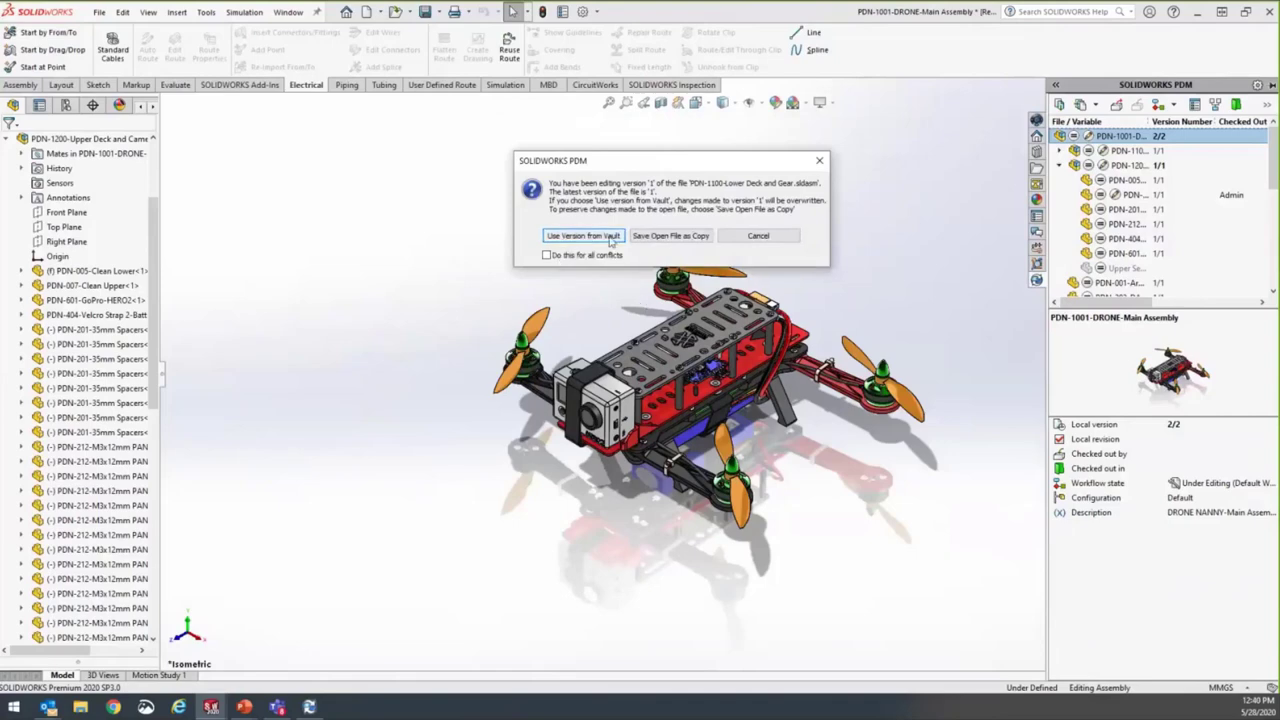
click(609, 237)
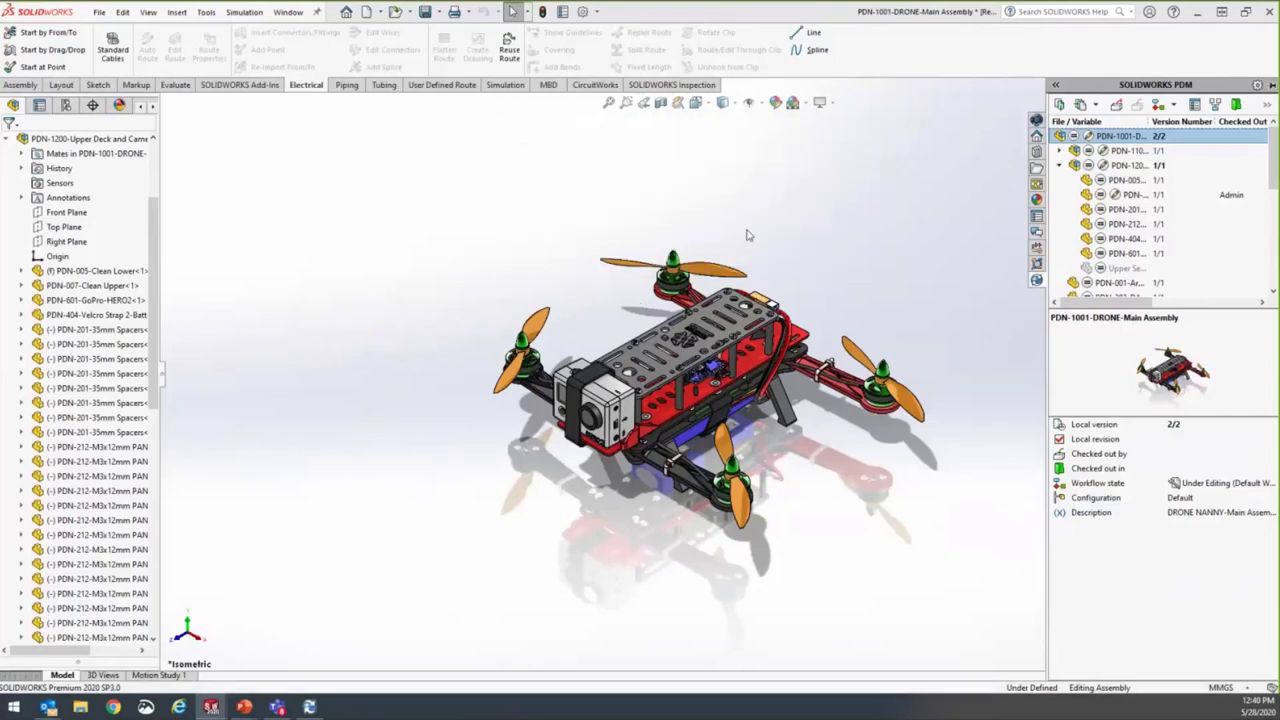
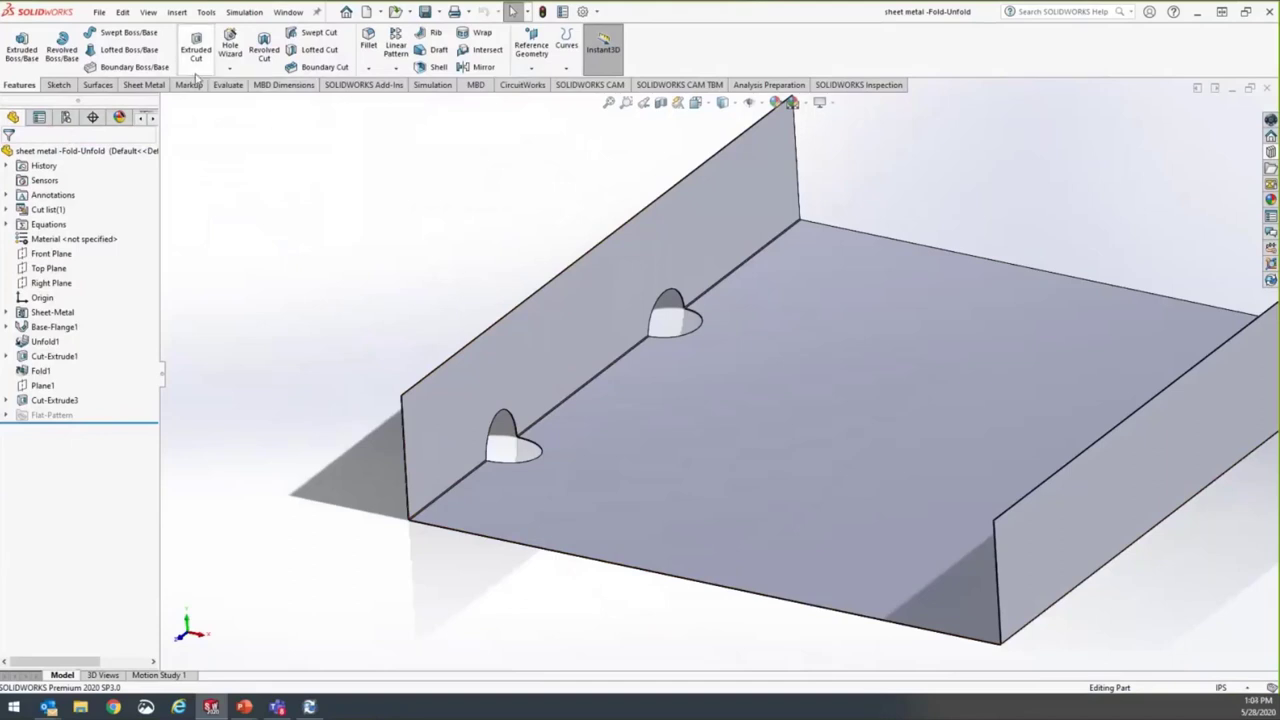
Flatten the sheet metal part and return it to its folded state to compare the two holes across the bend.
click(143, 84)
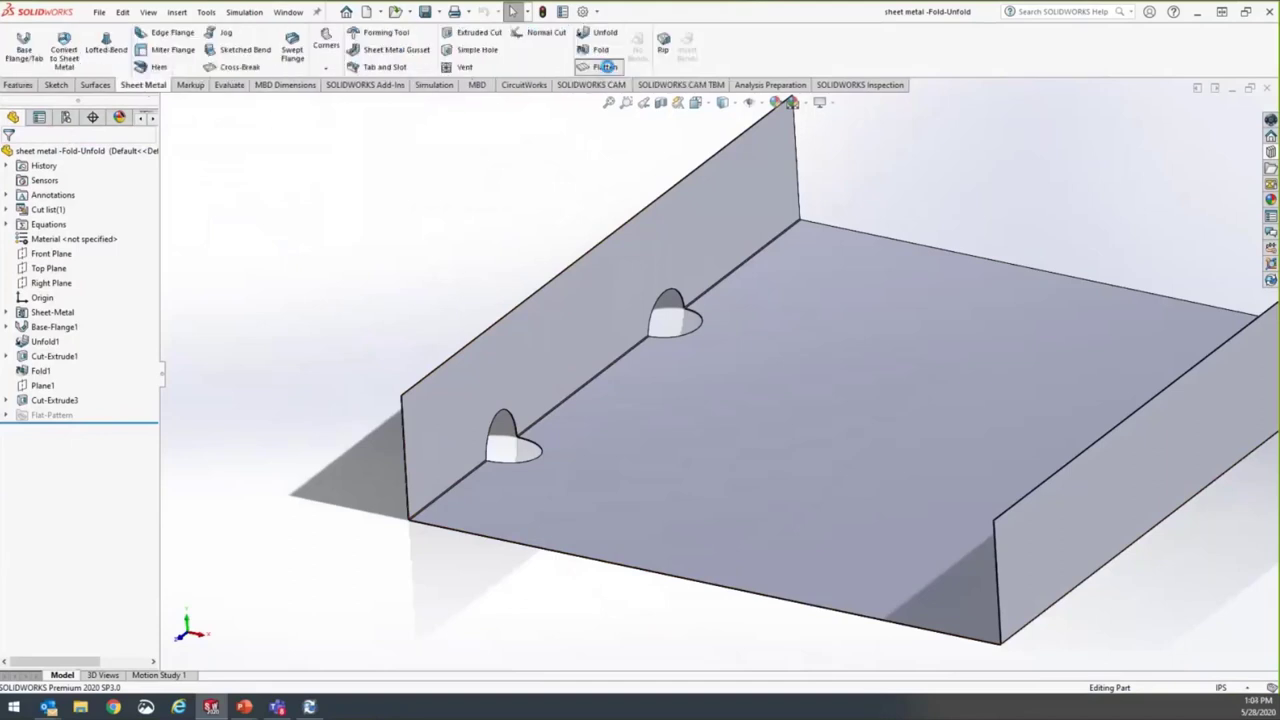
click(604, 66)
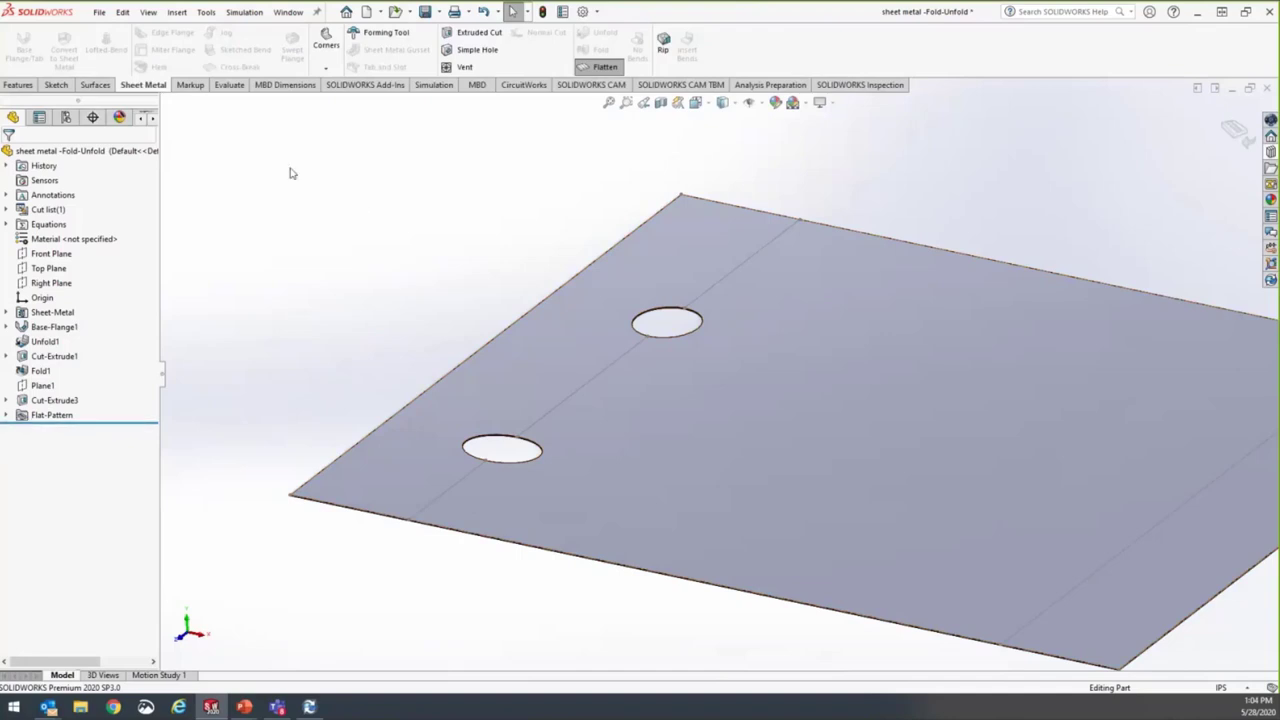
click(588, 68)
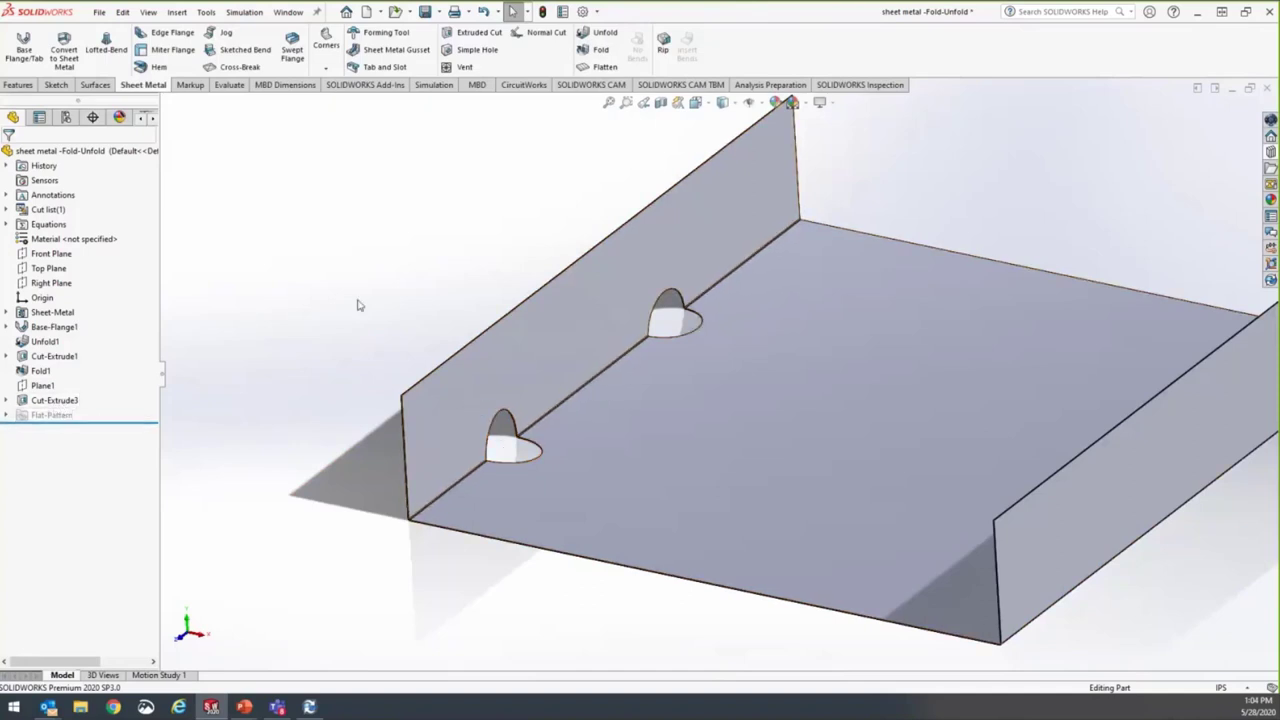
middle_drag(360, 303, 747, 327)
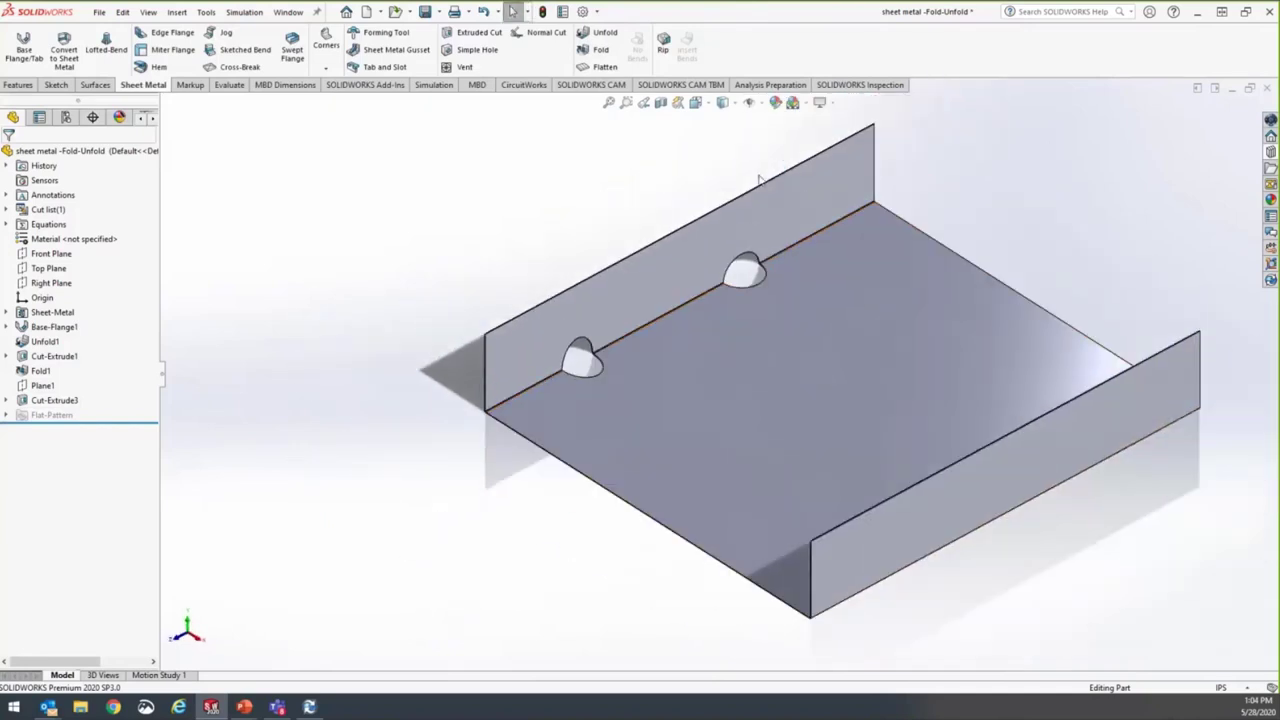
scroll(651, 209, down, 2)
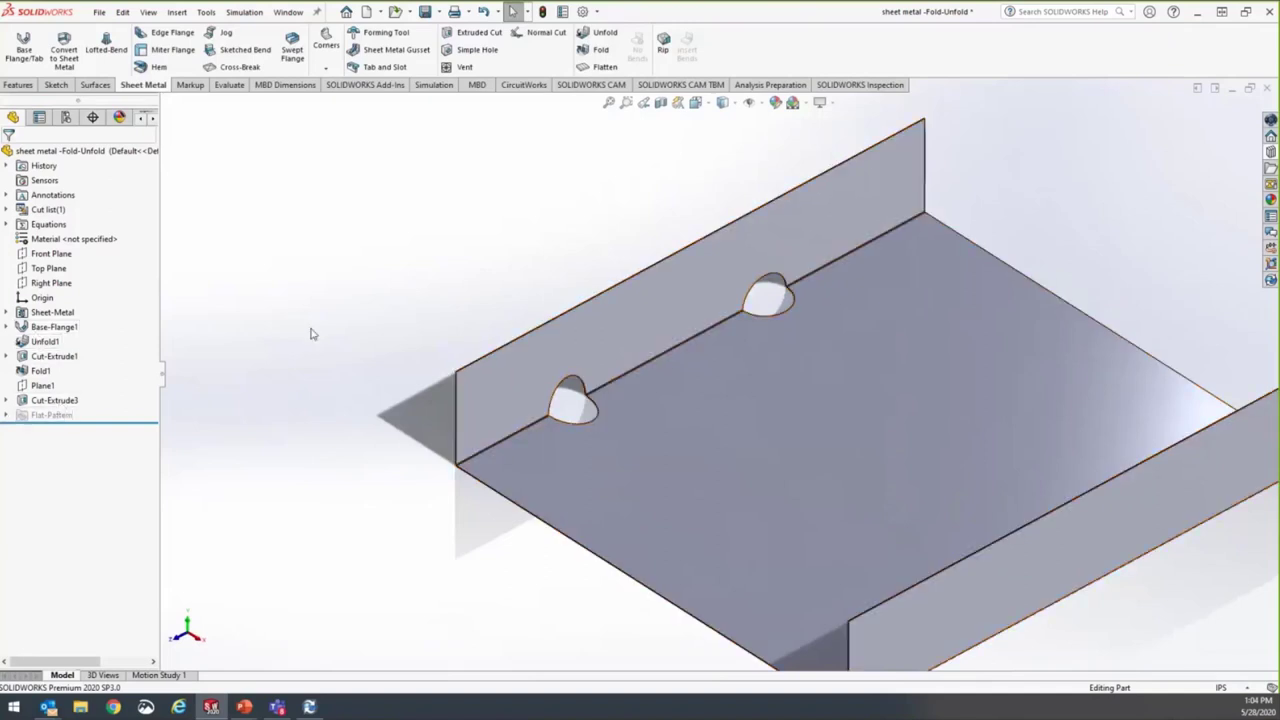
Examine Sketch7 under Cut-Extrude3 against the folded part, and check both holes again in the flattened state before refolding.
click(22, 404)
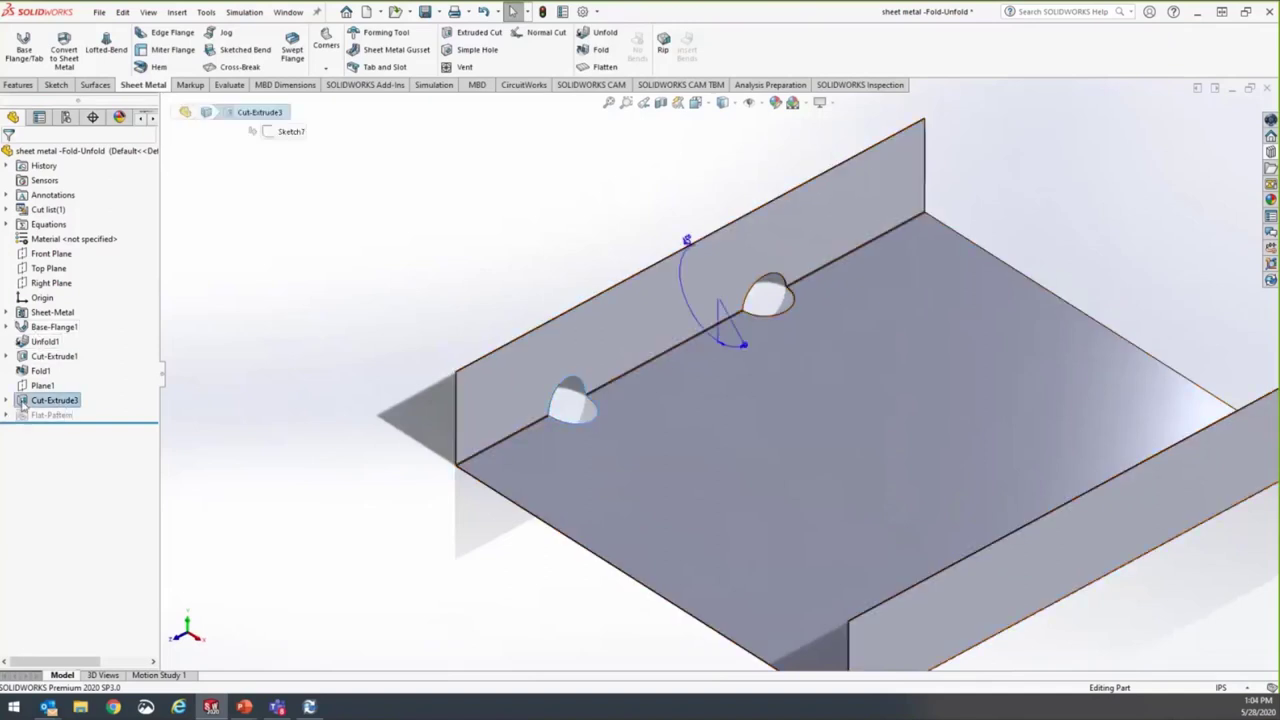
click(7, 401)
click(62, 414)
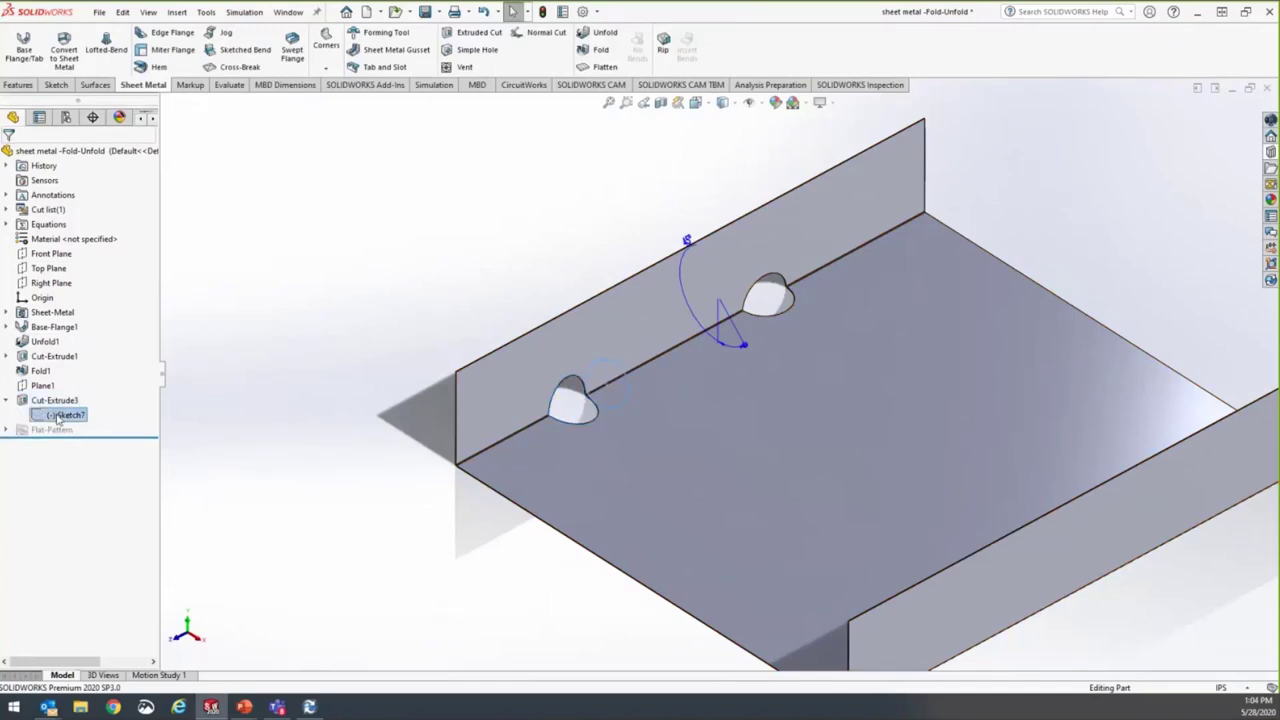
middle_drag(300, 463, 351, 460)
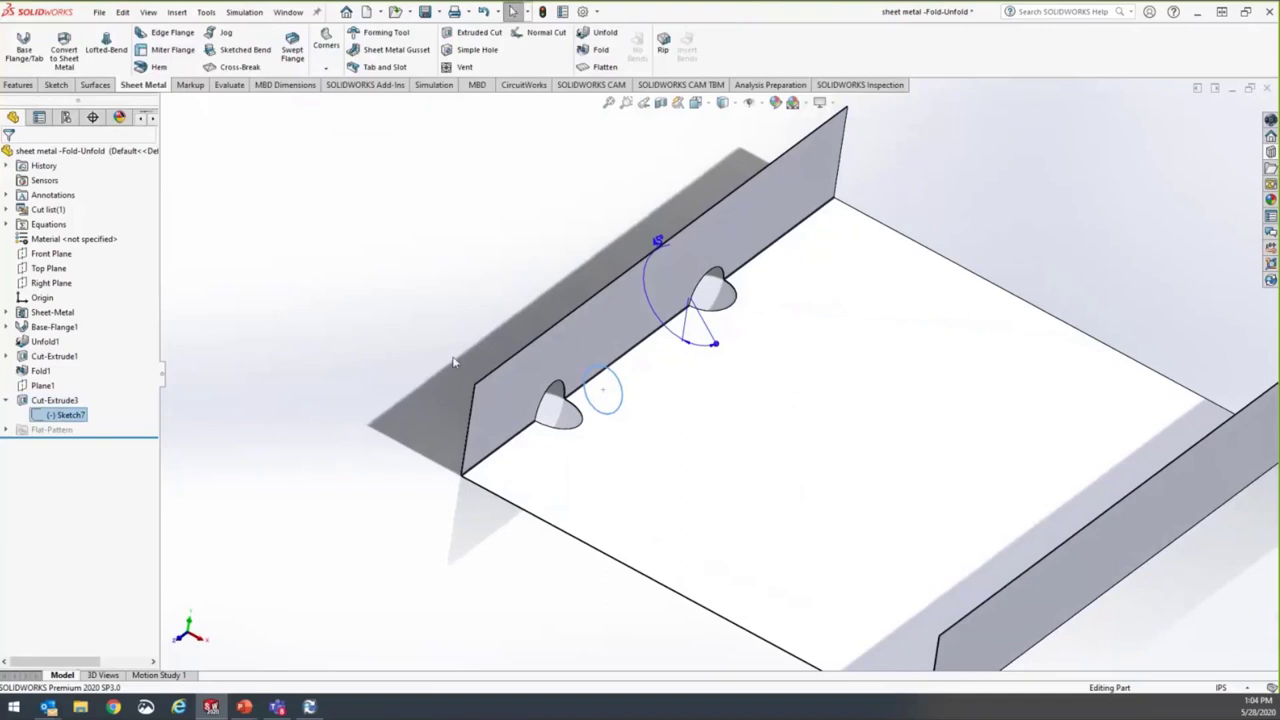
click(600, 67)
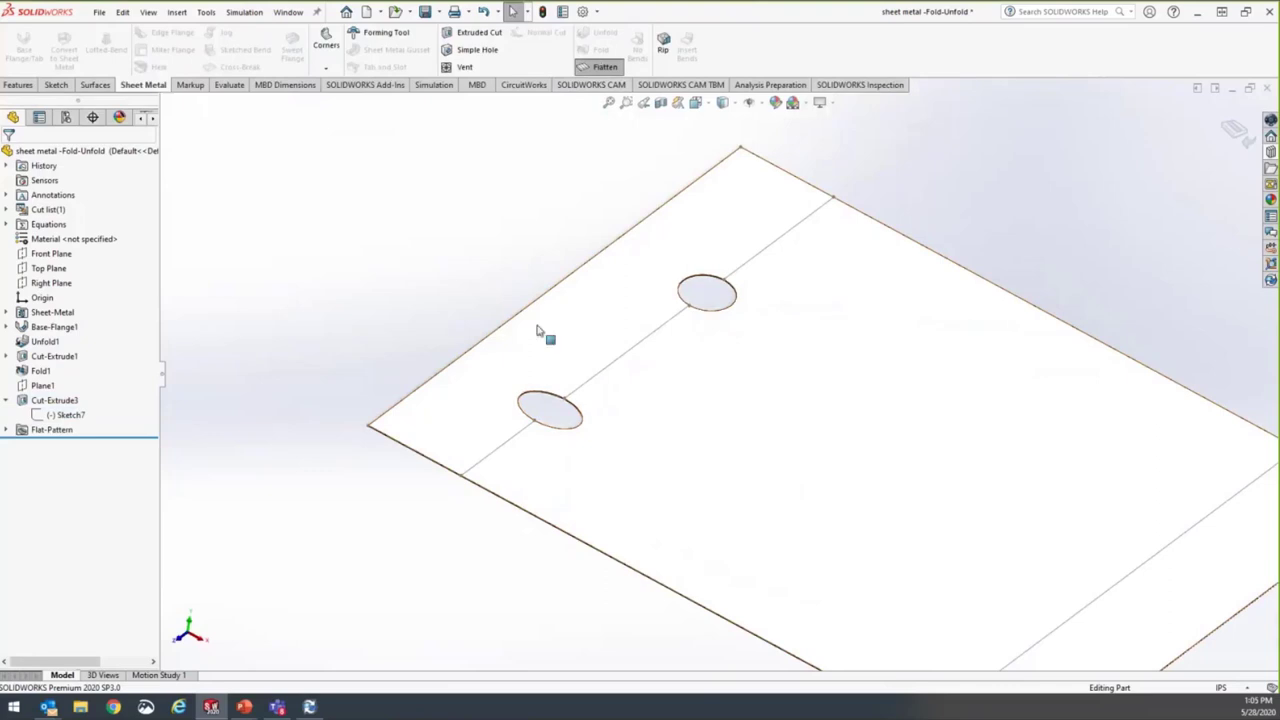
click(601, 67)
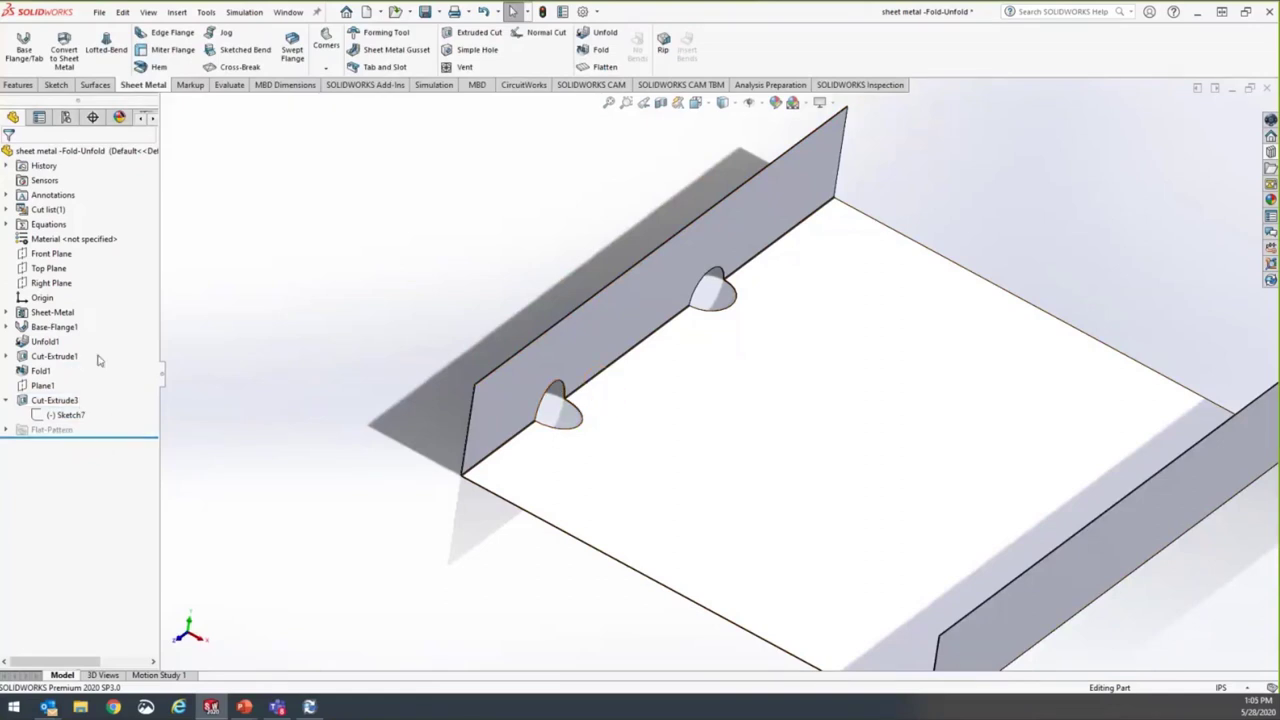
Highlight the Unfold1 and Fold1 features on the model and inspect the two holes along the bend up close.
click(50, 344)
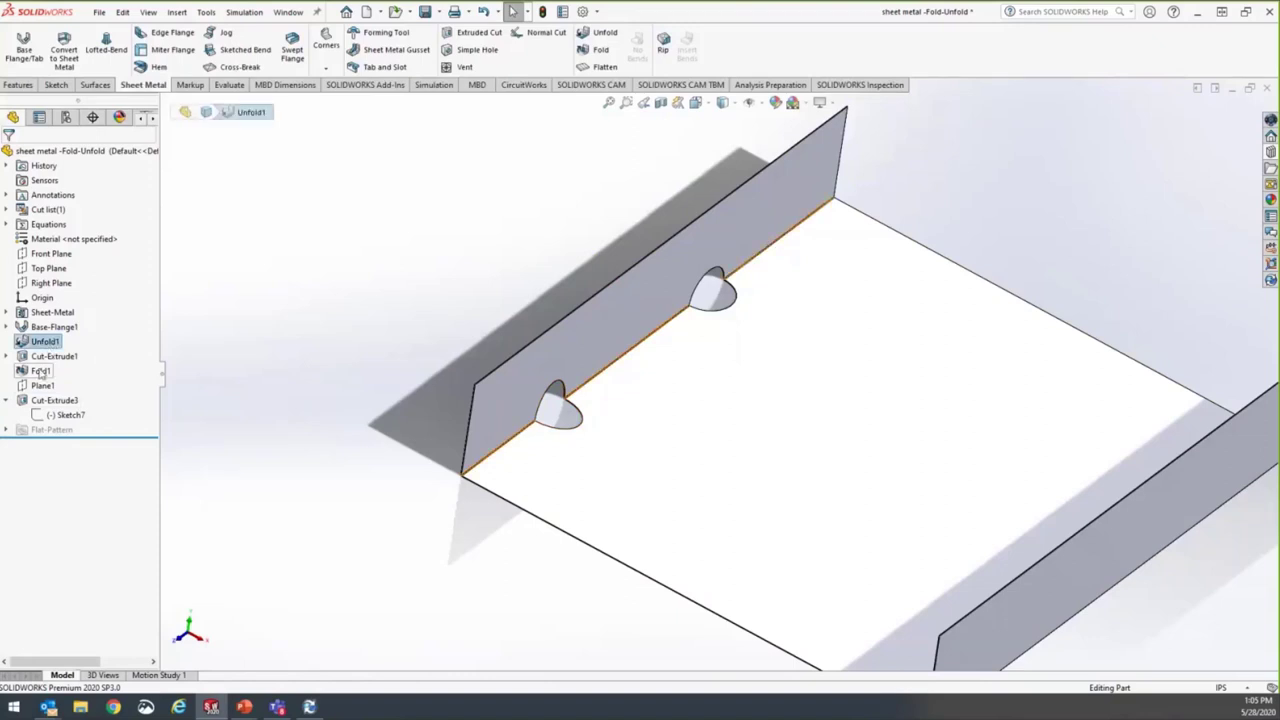
click(40, 371)
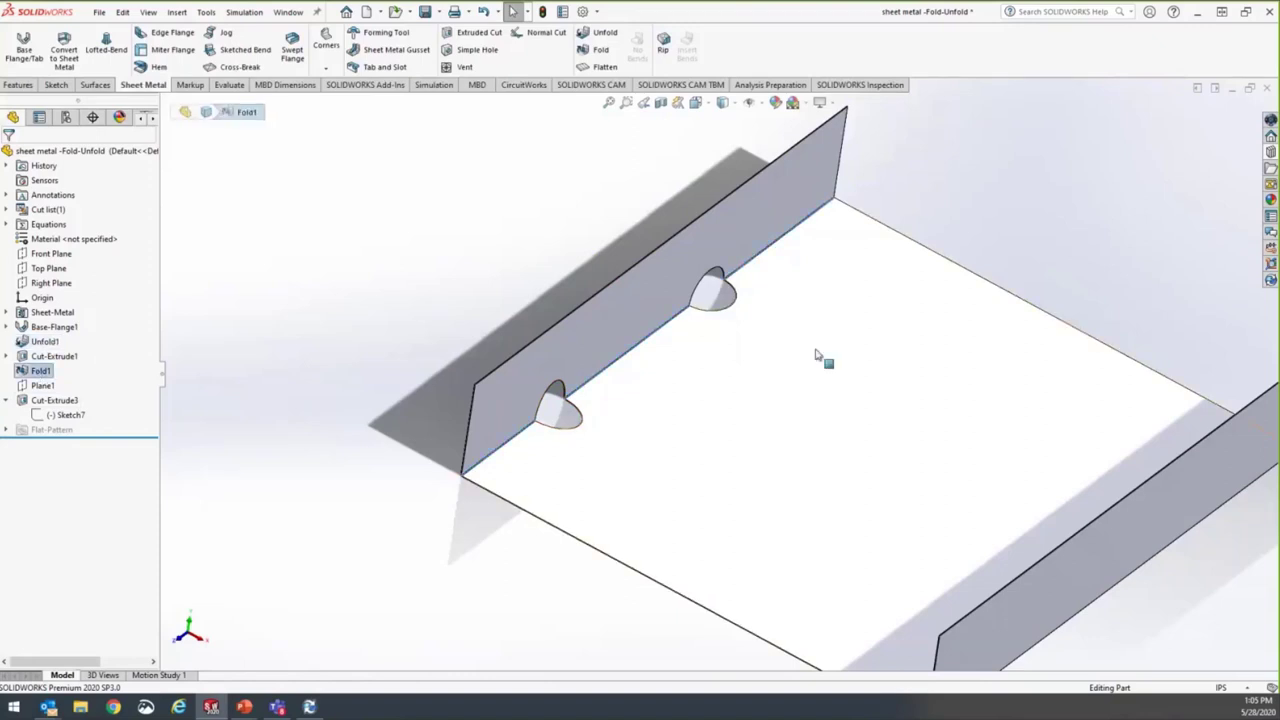
scroll(823, 355, down, 2)
middle_drag(818, 202, 691, 194)
click(630, 186)
middle_drag(846, 320, 817, 309)
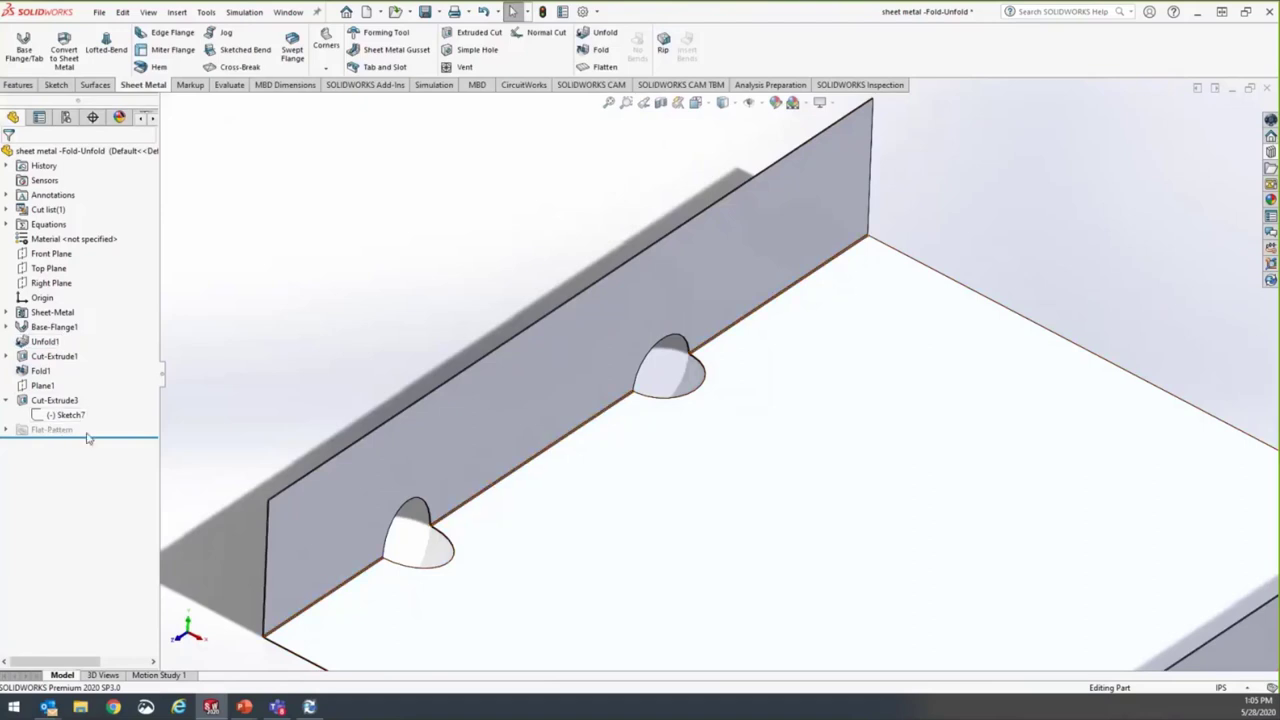
Step the rollback position back and forth across Unfold1, ending directly below Base-Flange1.
mouse_move(94, 436)
mouse_down()
mouse_move(86, 360)
mouse_move(103, 347)
mouse_up()
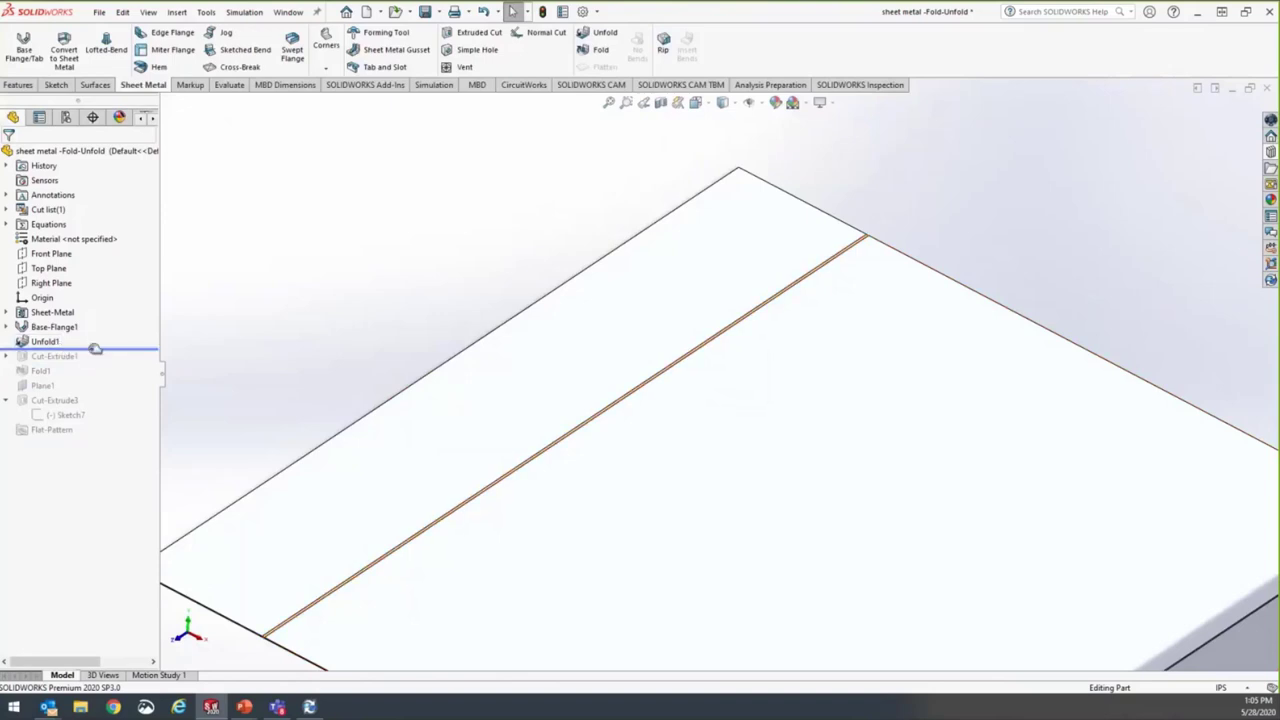
mouse_move(95, 348)
mouse_down()
mouse_move(103, 333)
mouse_move(90, 333)
mouse_up()
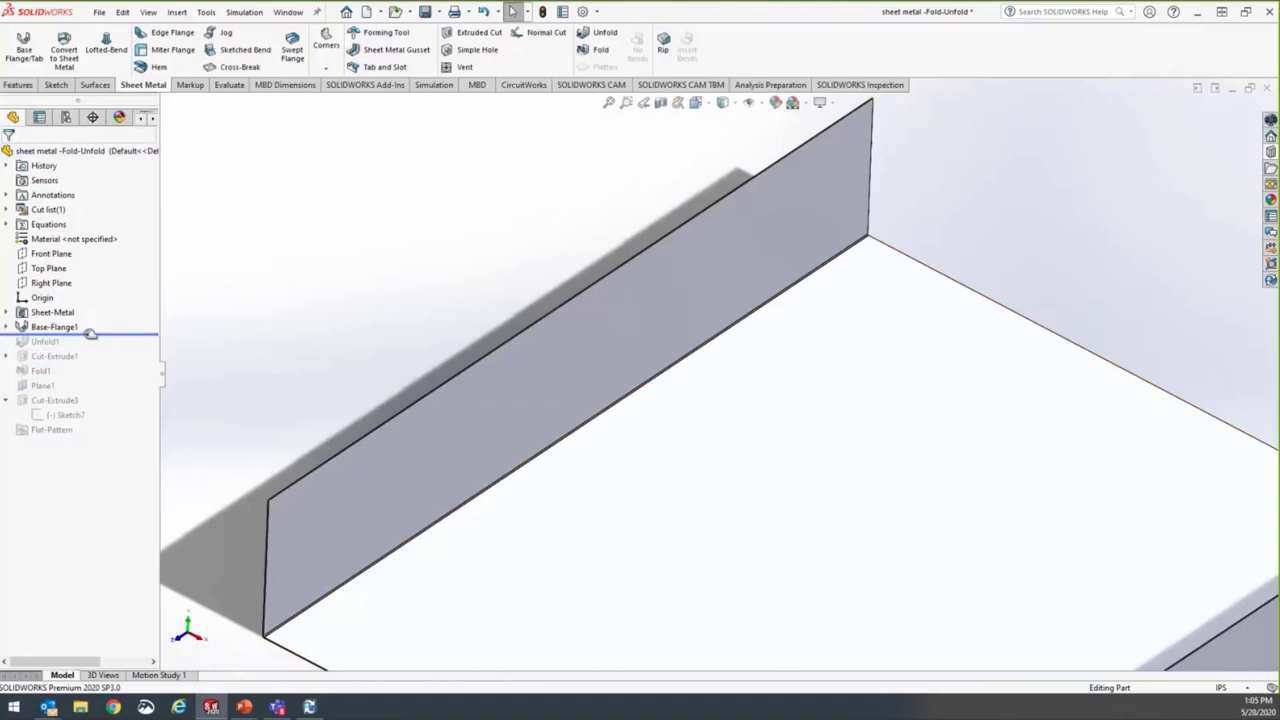
scroll(749, 463, up, 2)
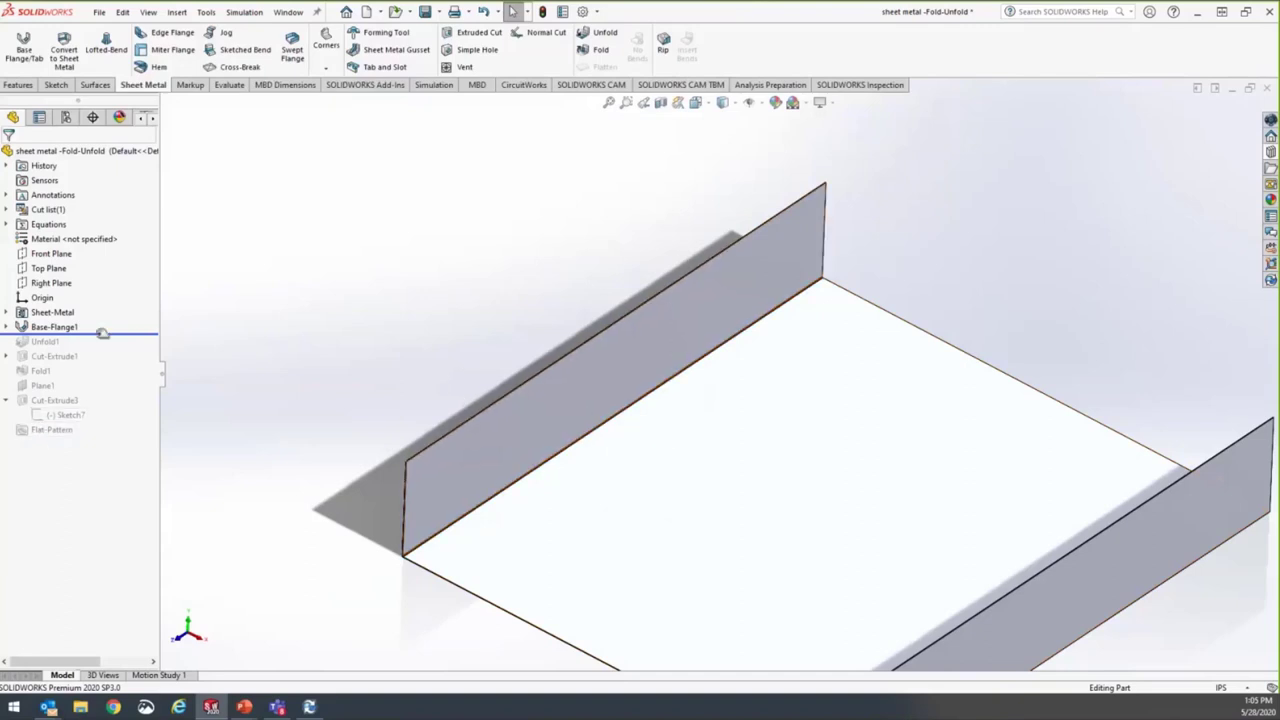
drag(102, 333, 97, 348)
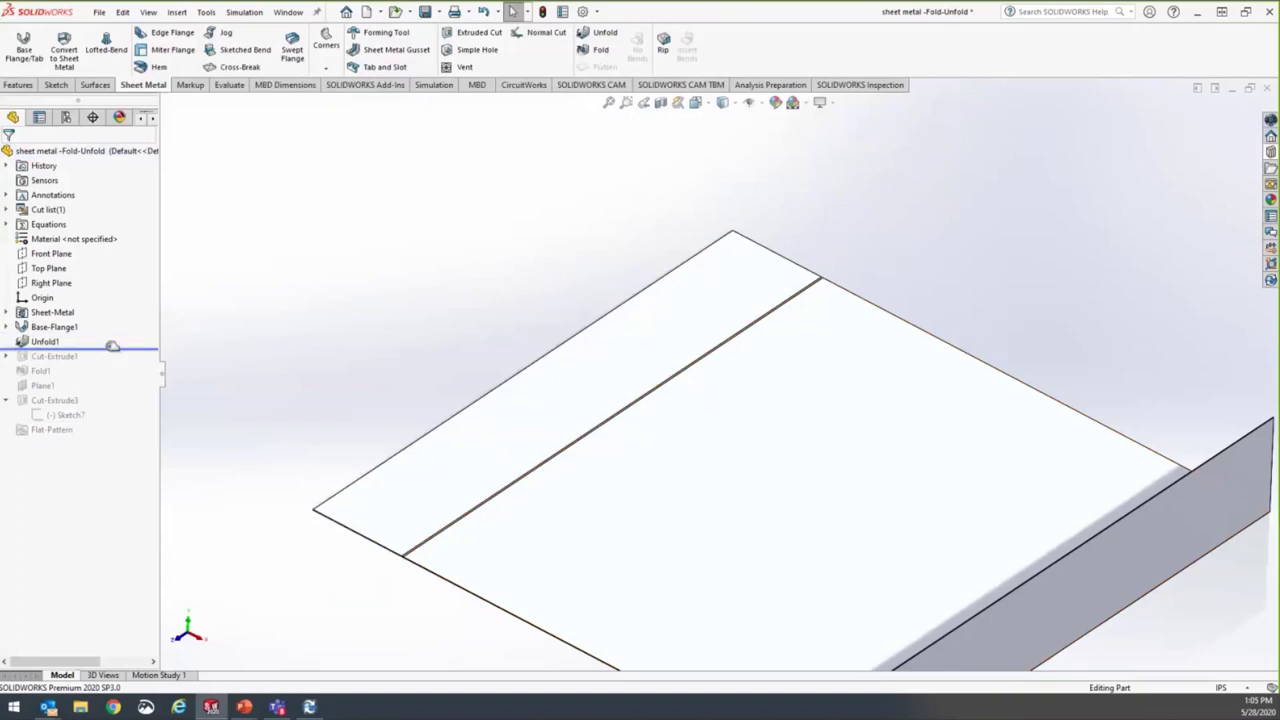
drag(112, 346, 109, 334)
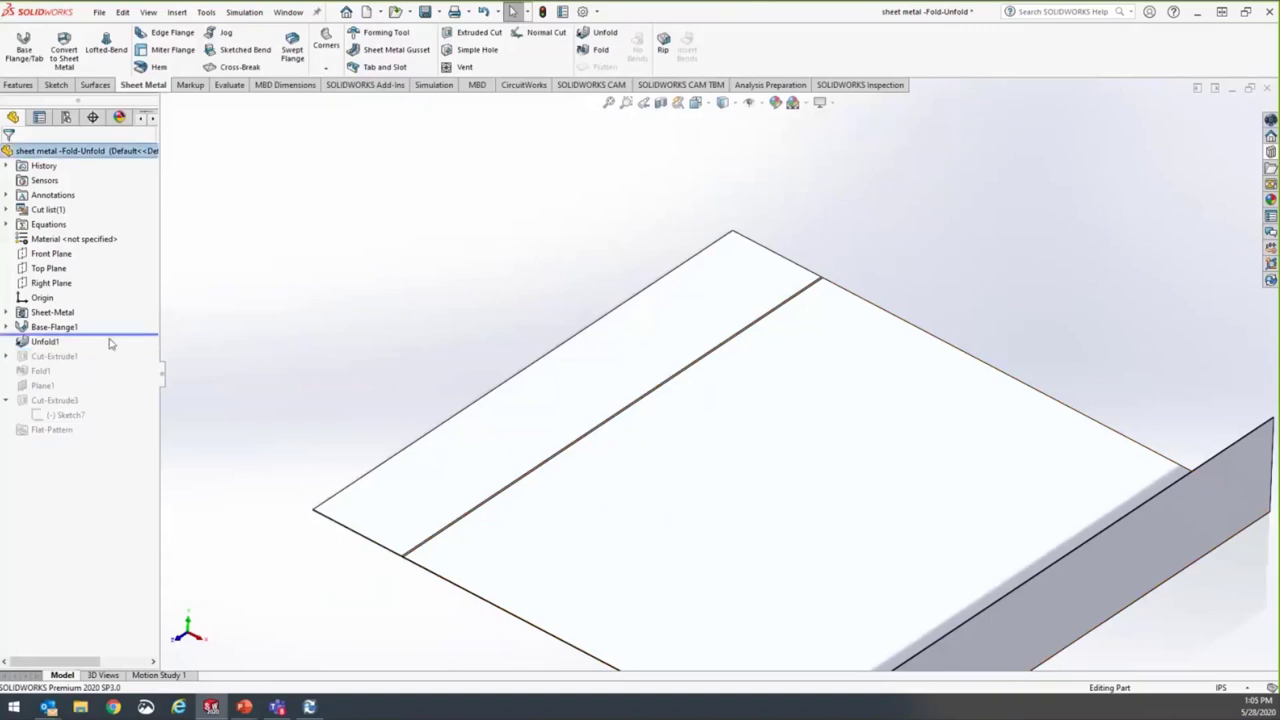
Unfold BaseBend2 with the large base face as the fixed face, and undo the added unfold feature.
click(599, 34)
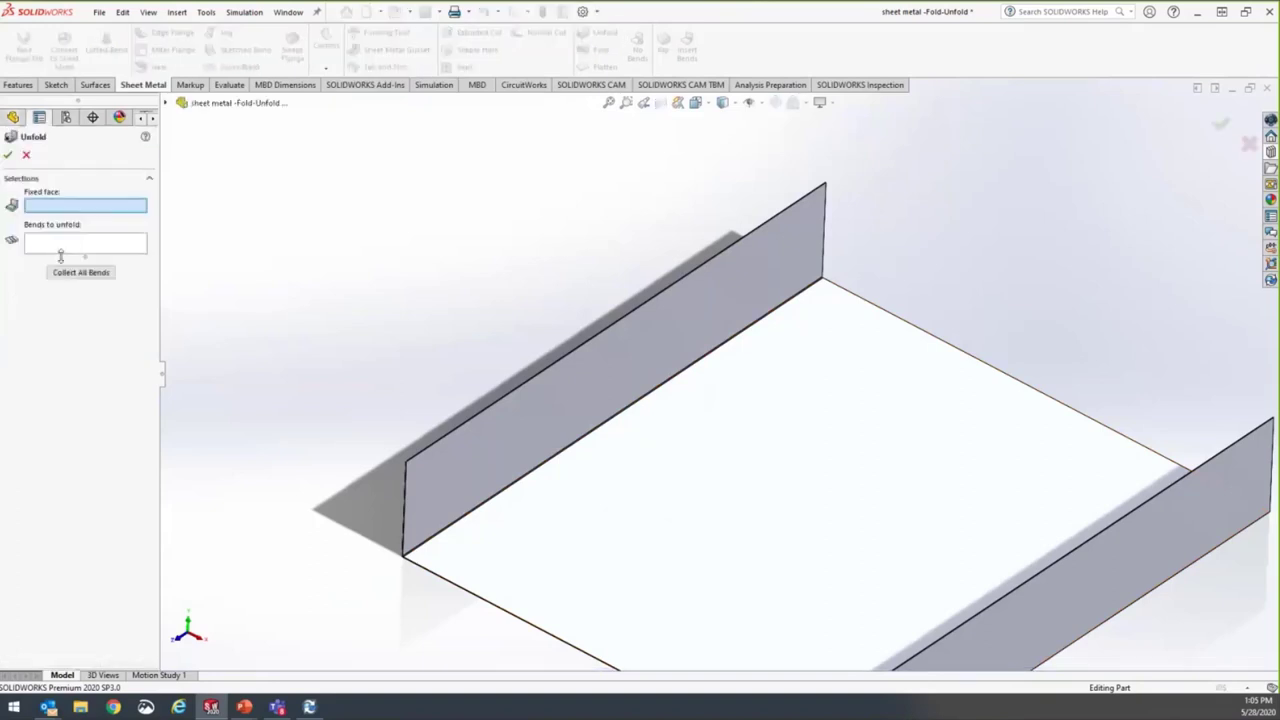
click(705, 436)
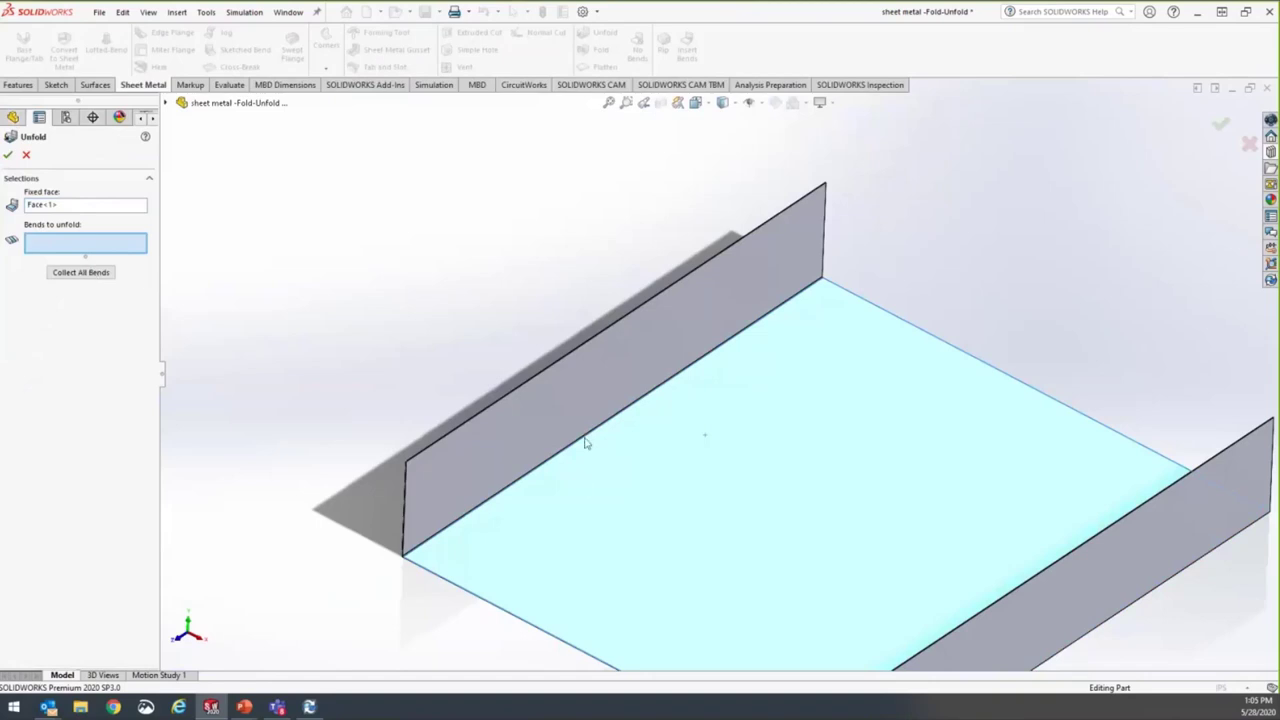
scroll(774, 511, up, 3)
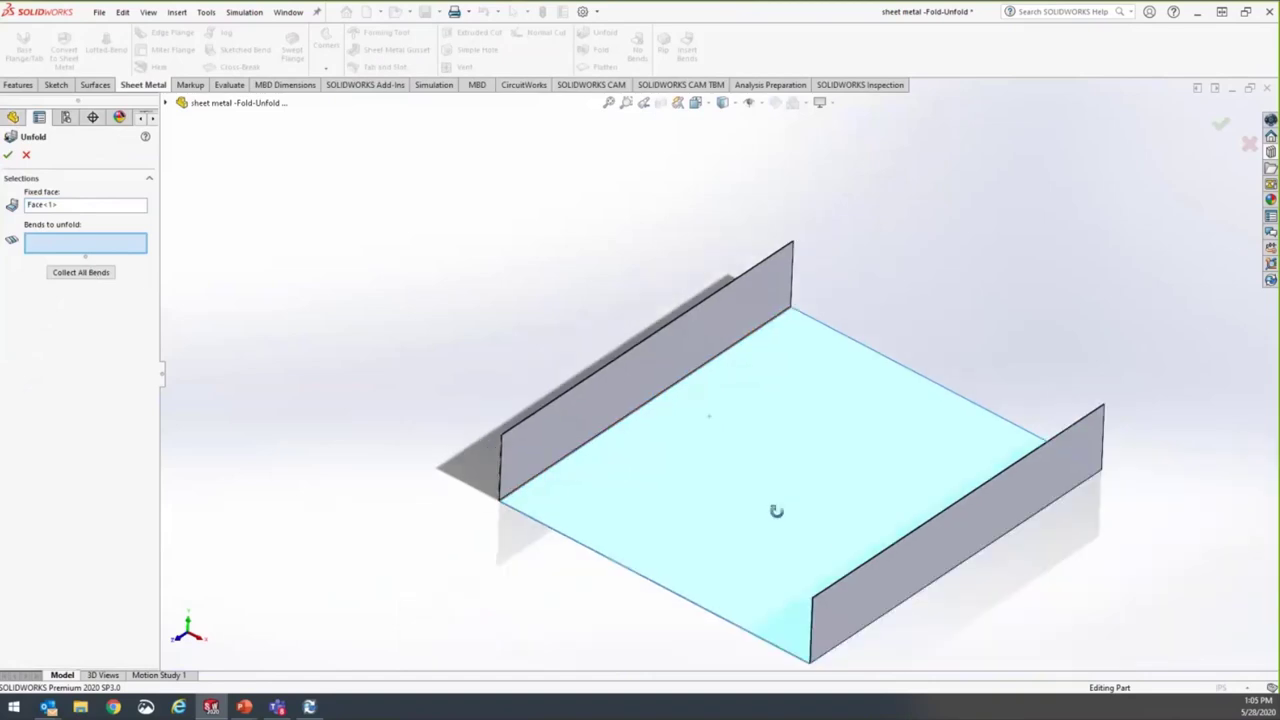
scroll(690, 390, down, 2)
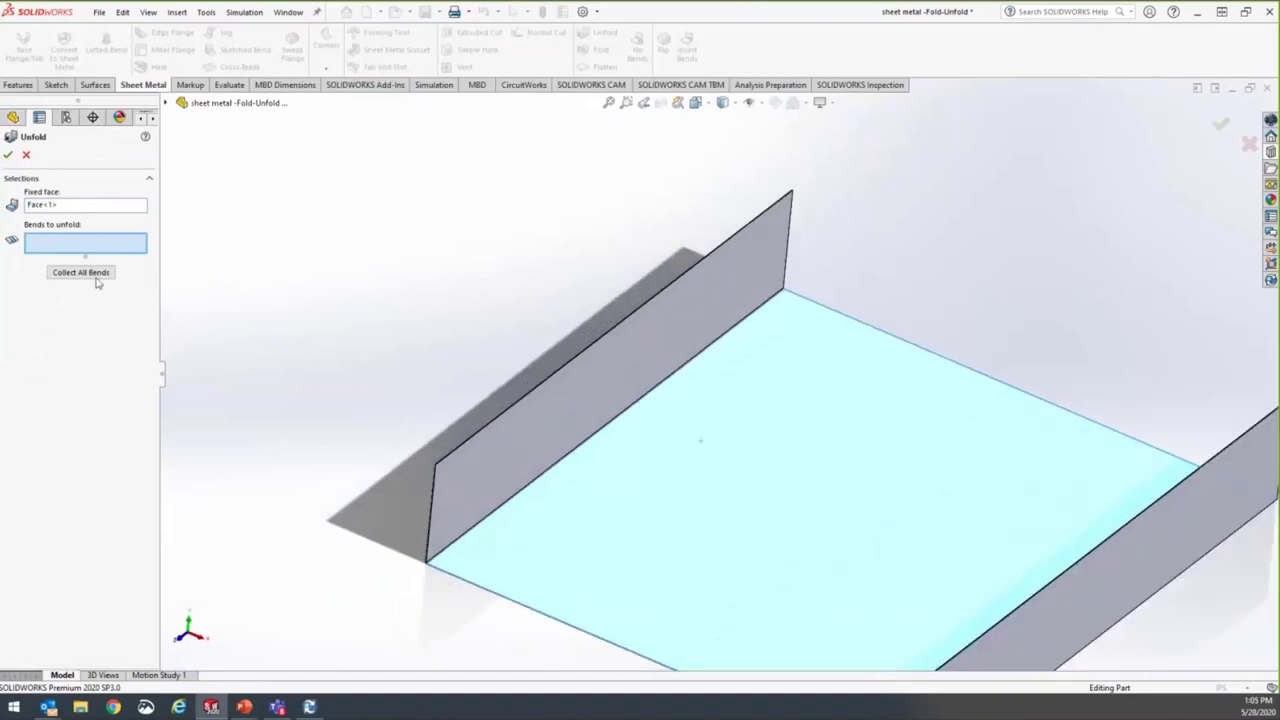
click(580, 451)
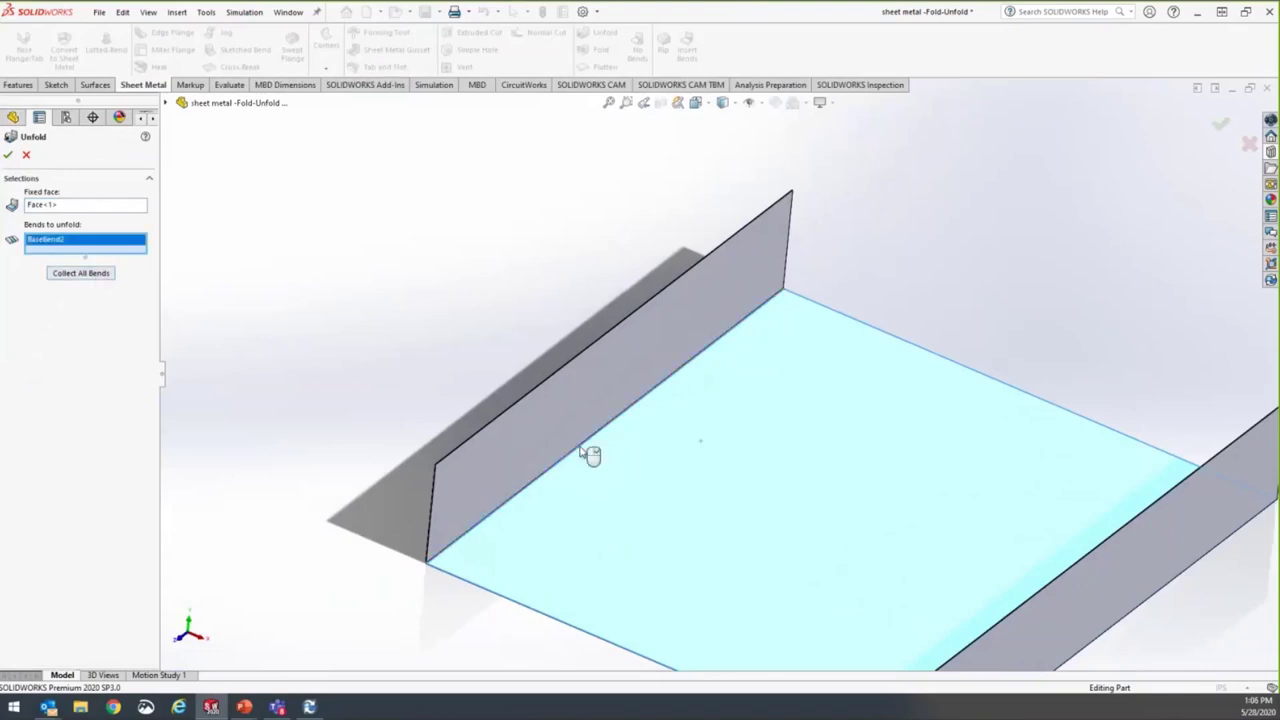
click(8, 157)
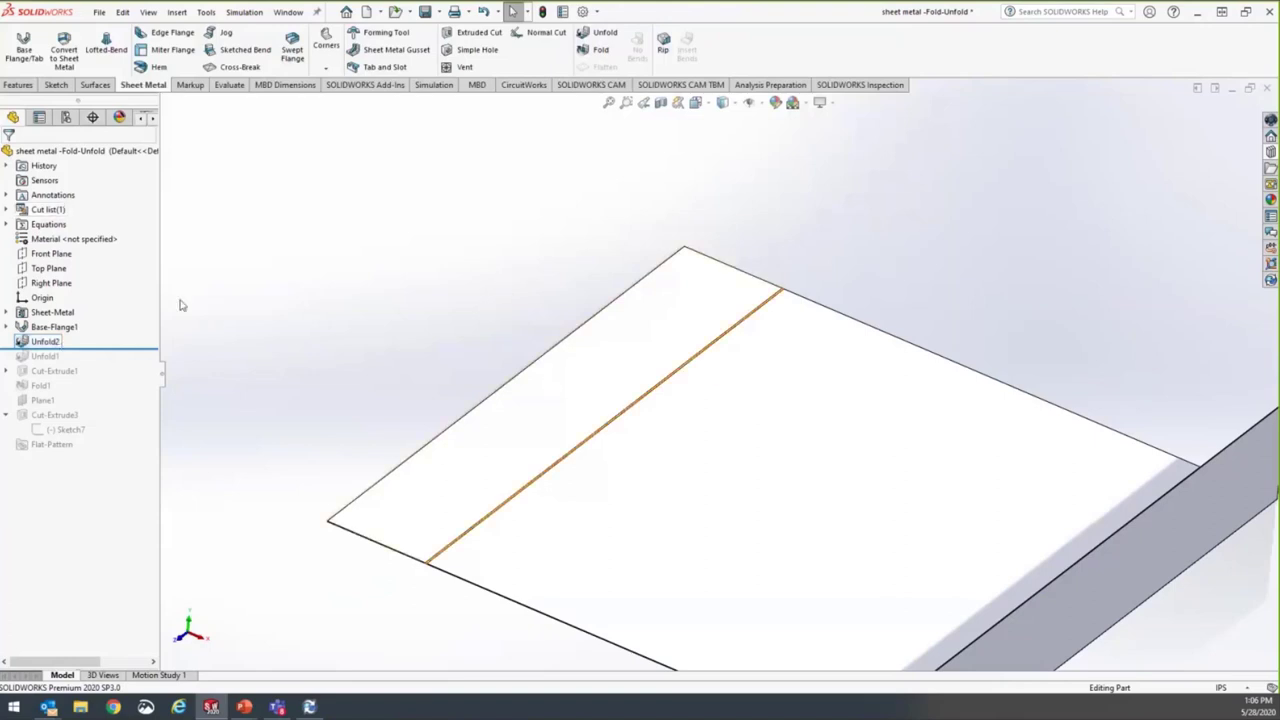
click(42, 342)
key(ctrl+z)
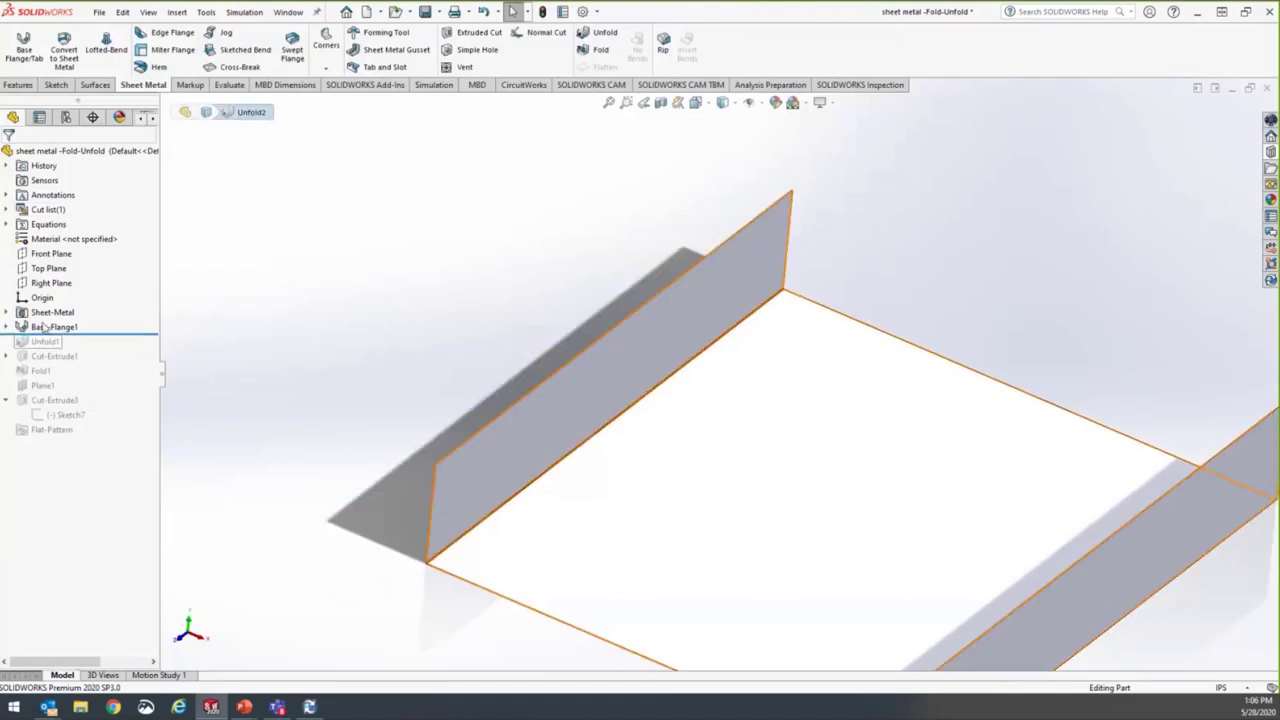
Roll the history forward past Cut-Extrude1 and review that cut's link-to-thickness and normal-cut settings without changing them.
drag(84, 334, 95, 347)
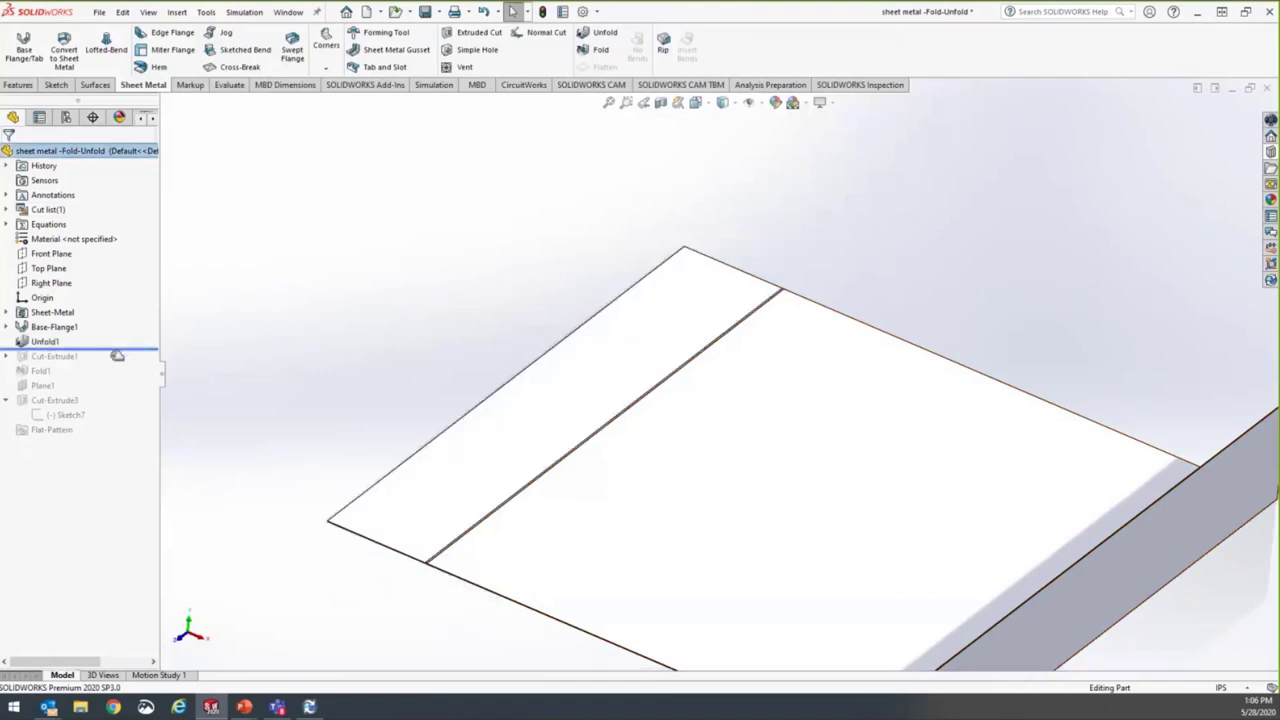
drag(118, 348, 118, 363)
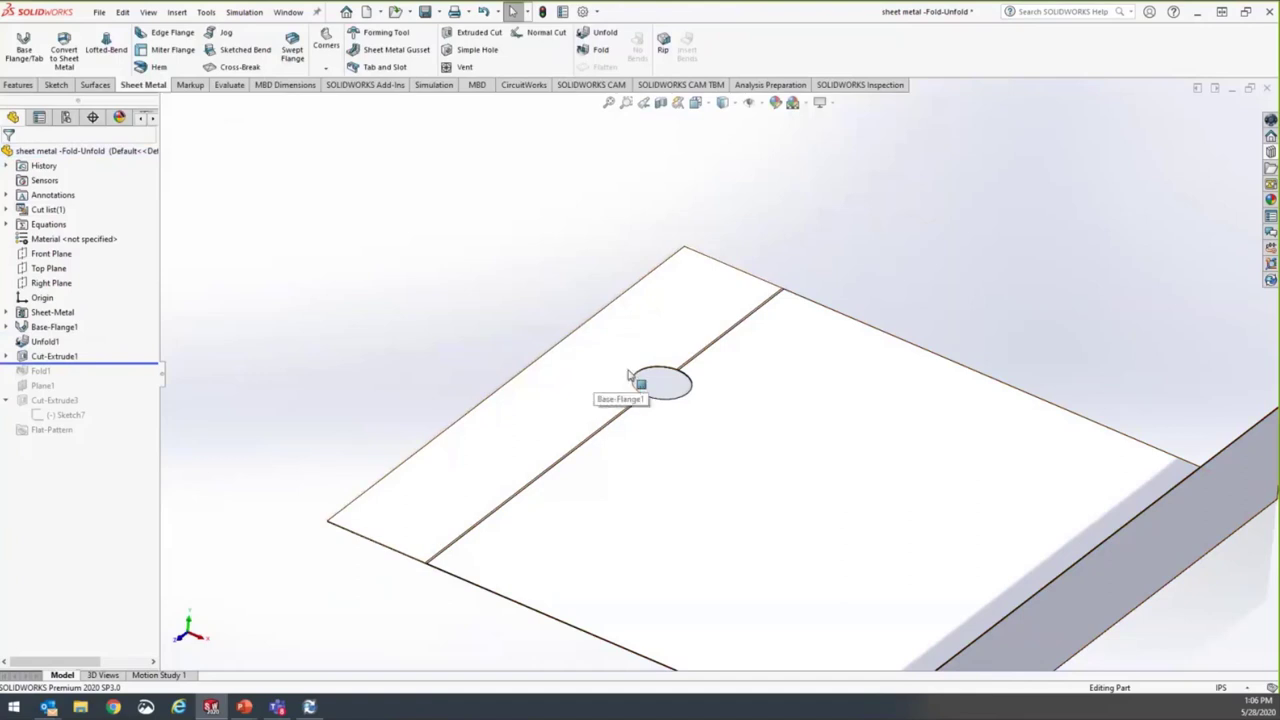
right_click(64, 356)
click(71, 315)
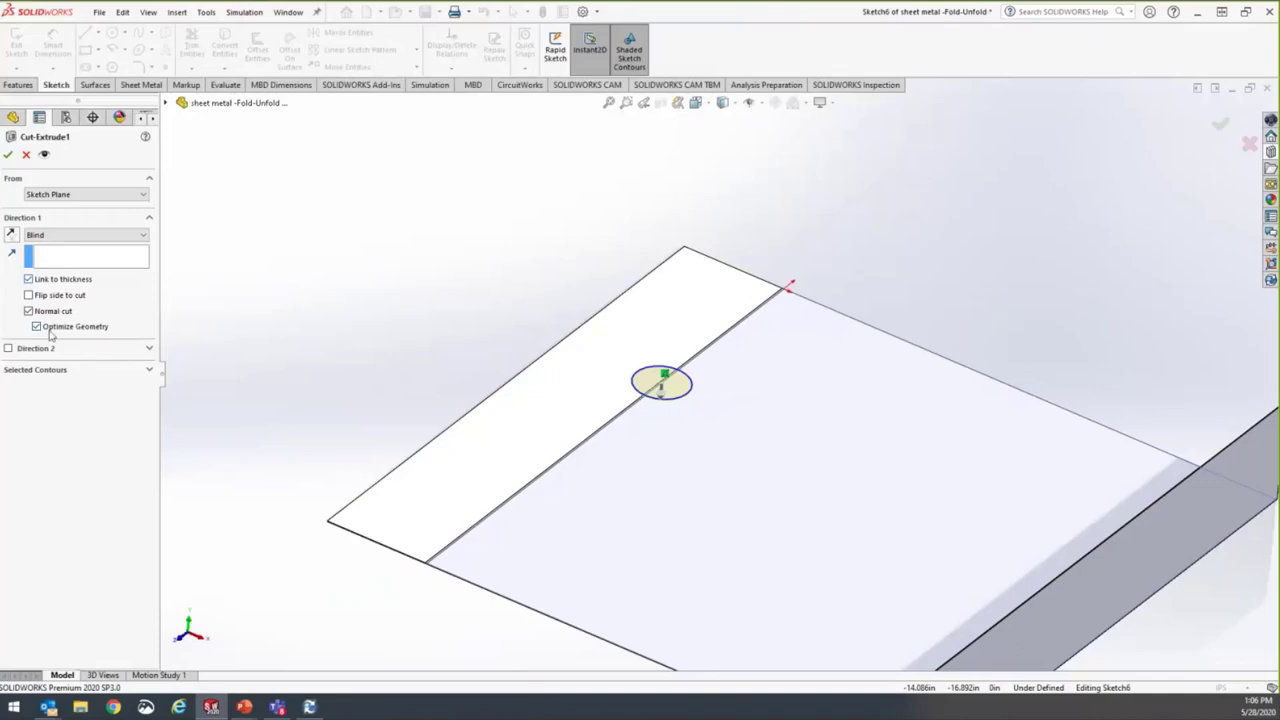
scroll(580, 396, down, 5)
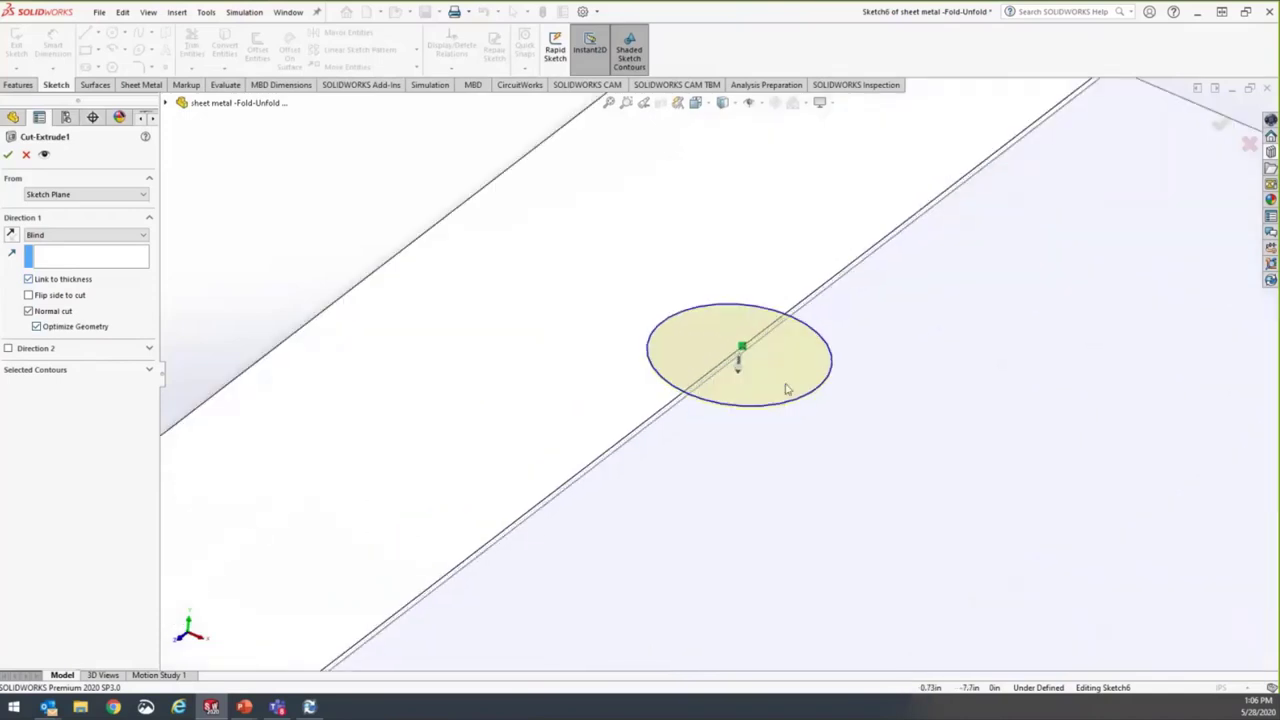
mouse_move(700, 378)
middle_down()
mouse_move(640, 317)
mouse_move(720, 322)
middle_up()
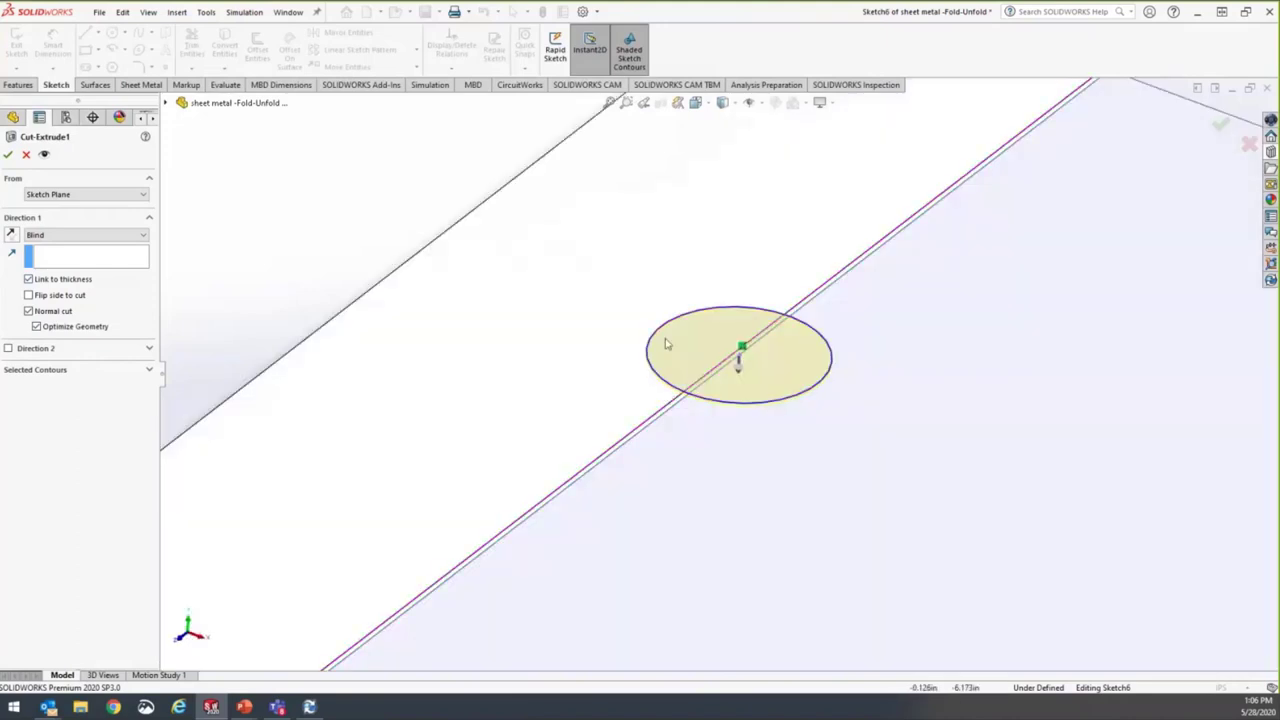
scroll(731, 429, up, 5)
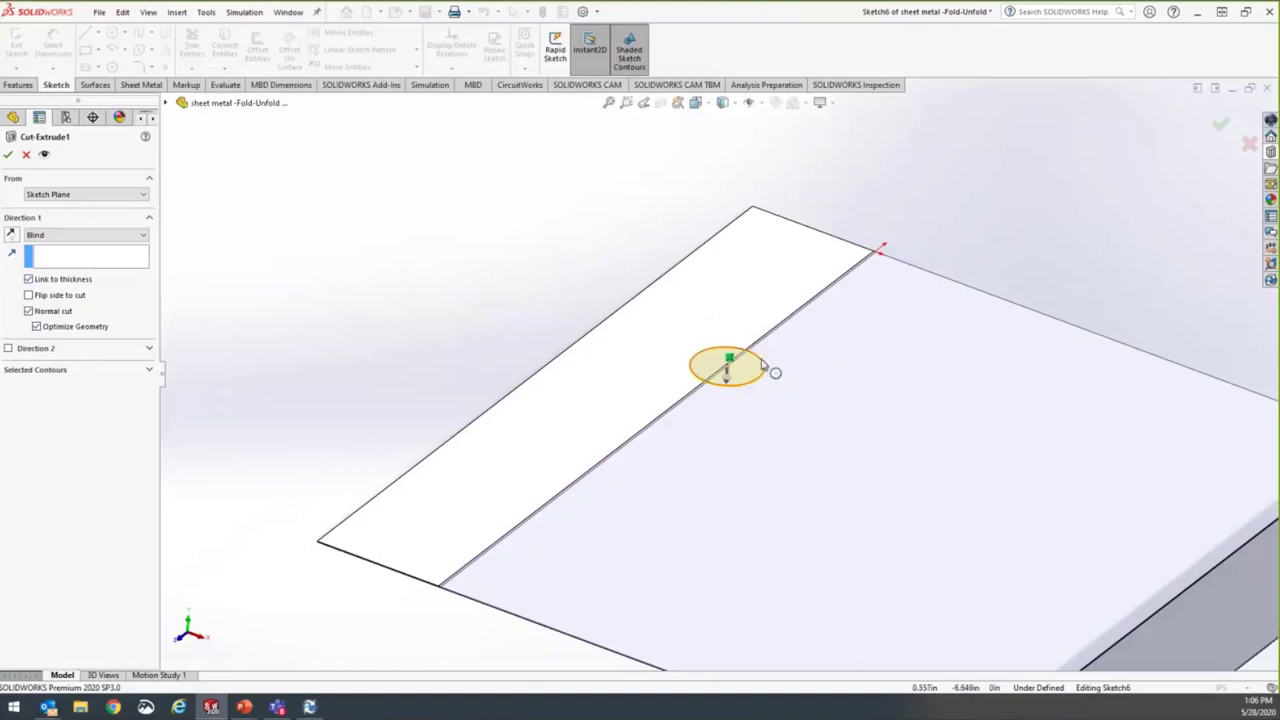
click(23, 154)
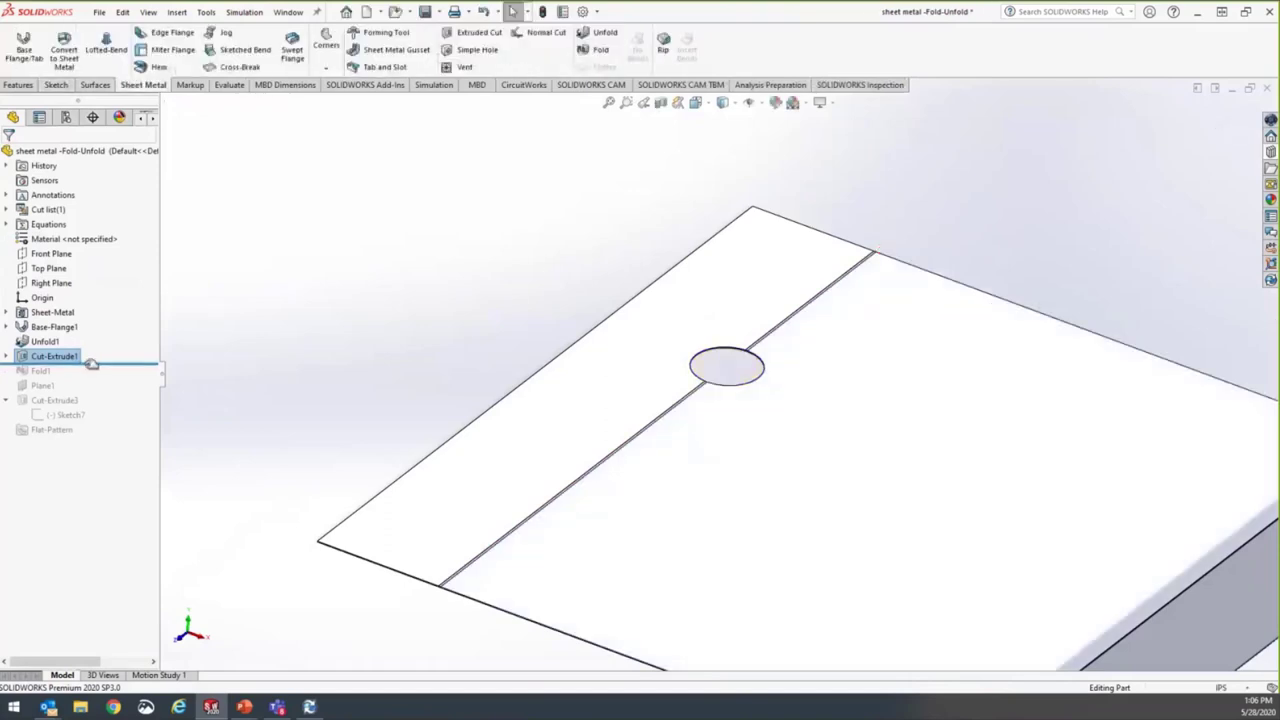
Roll the history forward through Fold1 and Cut-Extrude3 to the end, and switch back to the PowerPoint slide show.
drag(91, 366, 90, 370)
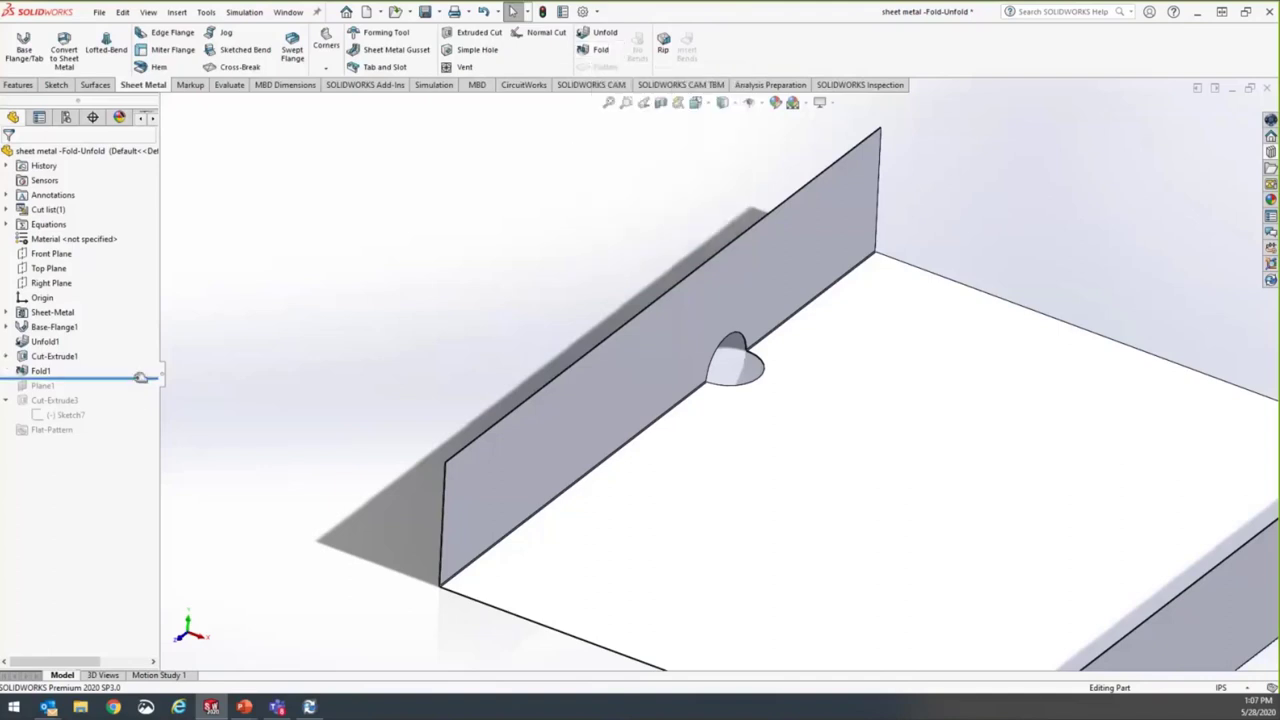
drag(149, 377, 135, 422)
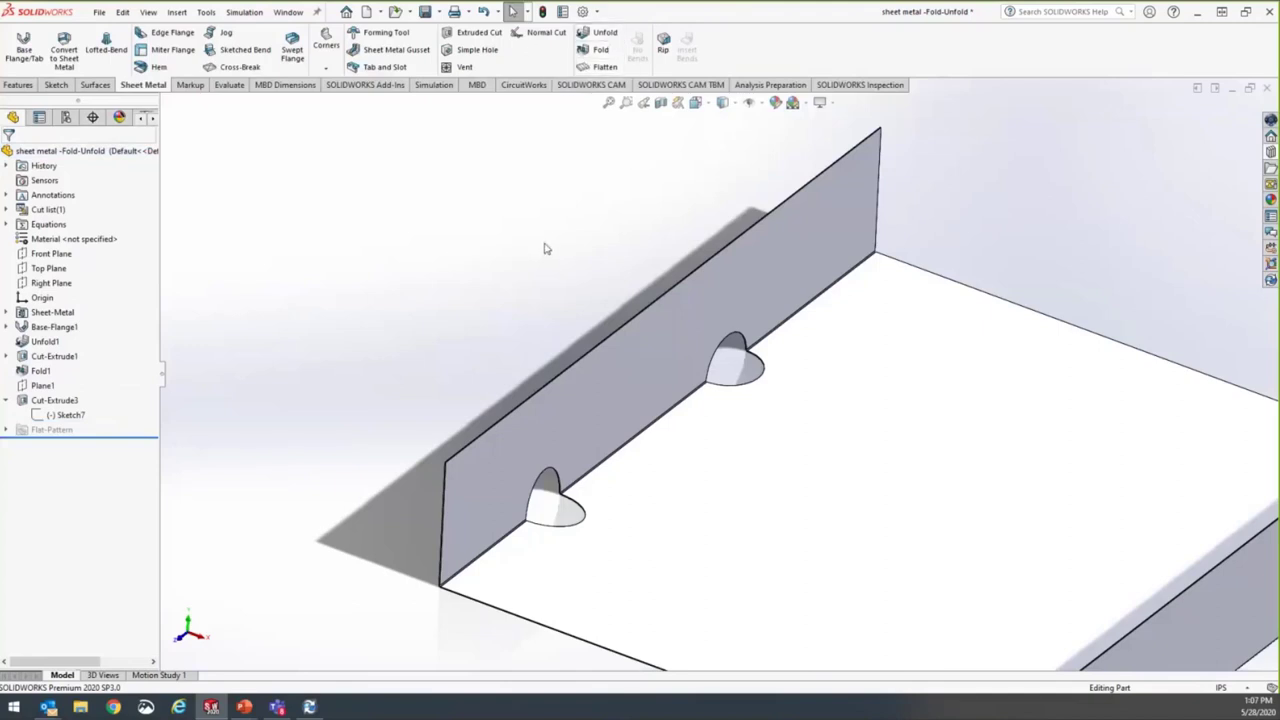
key(super+Tab)
click(603, 213)
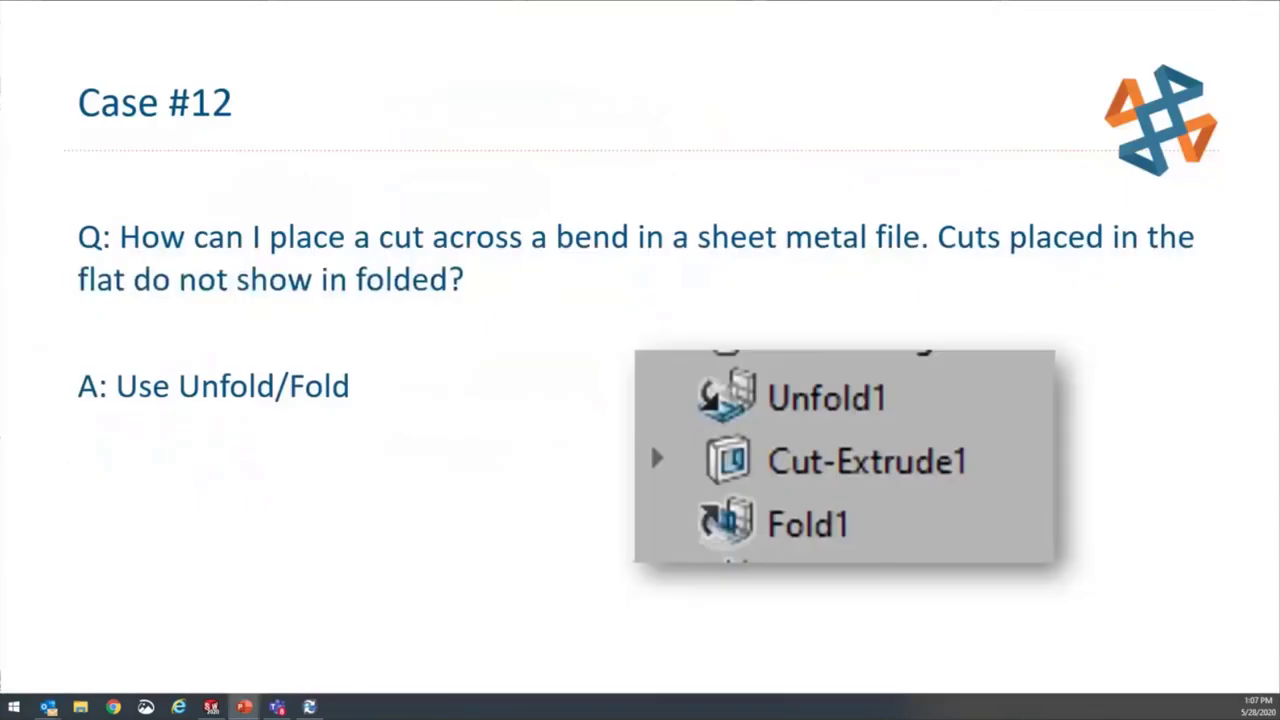
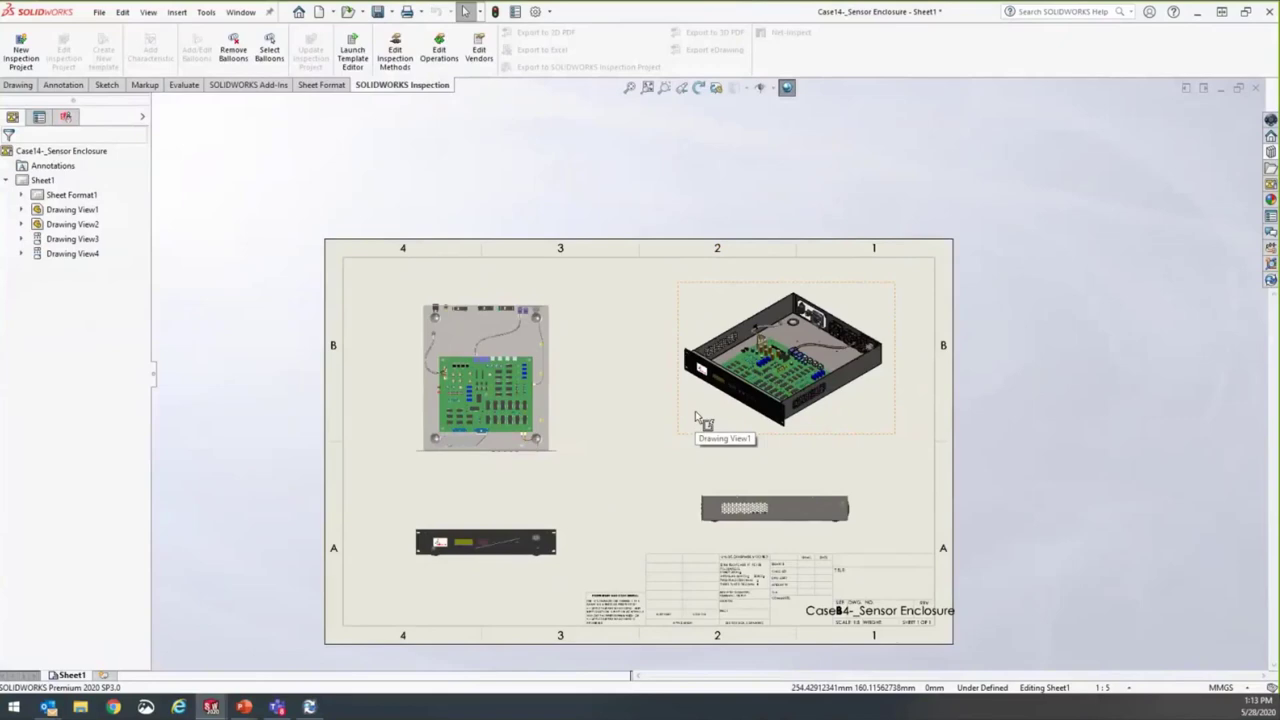
Open the sensor enclosure assembly from the isometric drawing view and suppress its Broken Diode component.
click(697, 413)
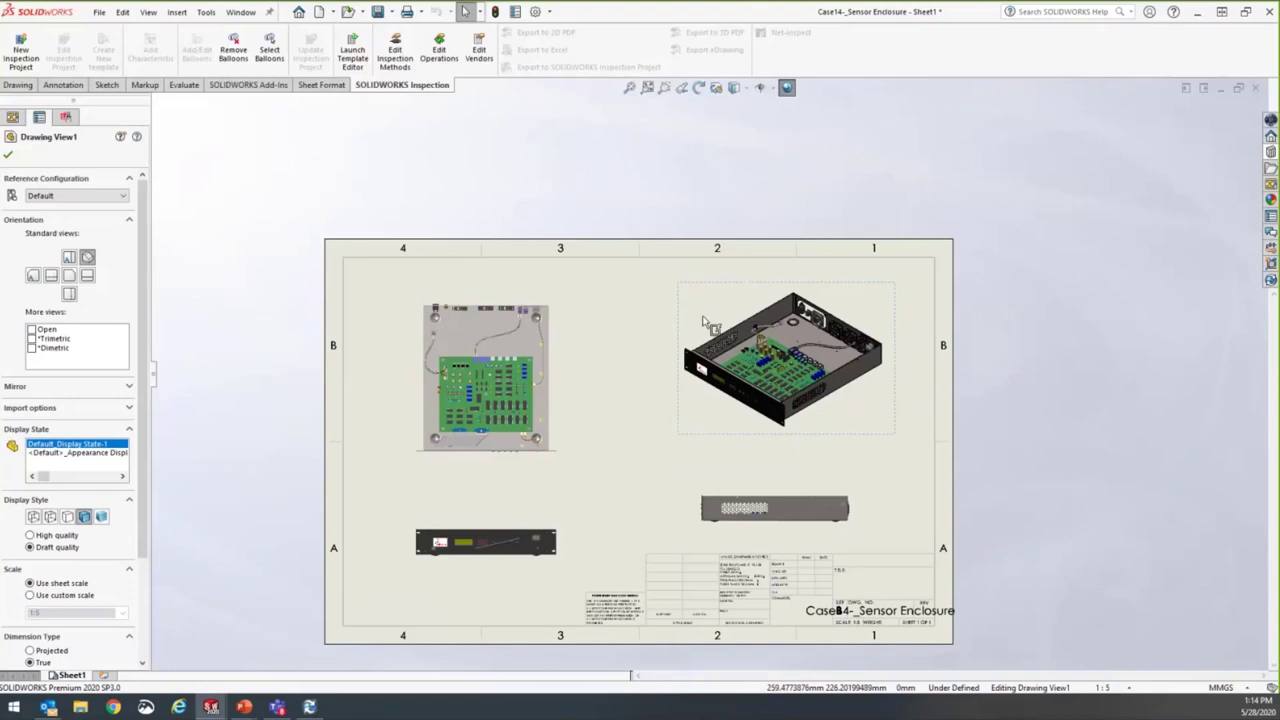
right_click(712, 263)
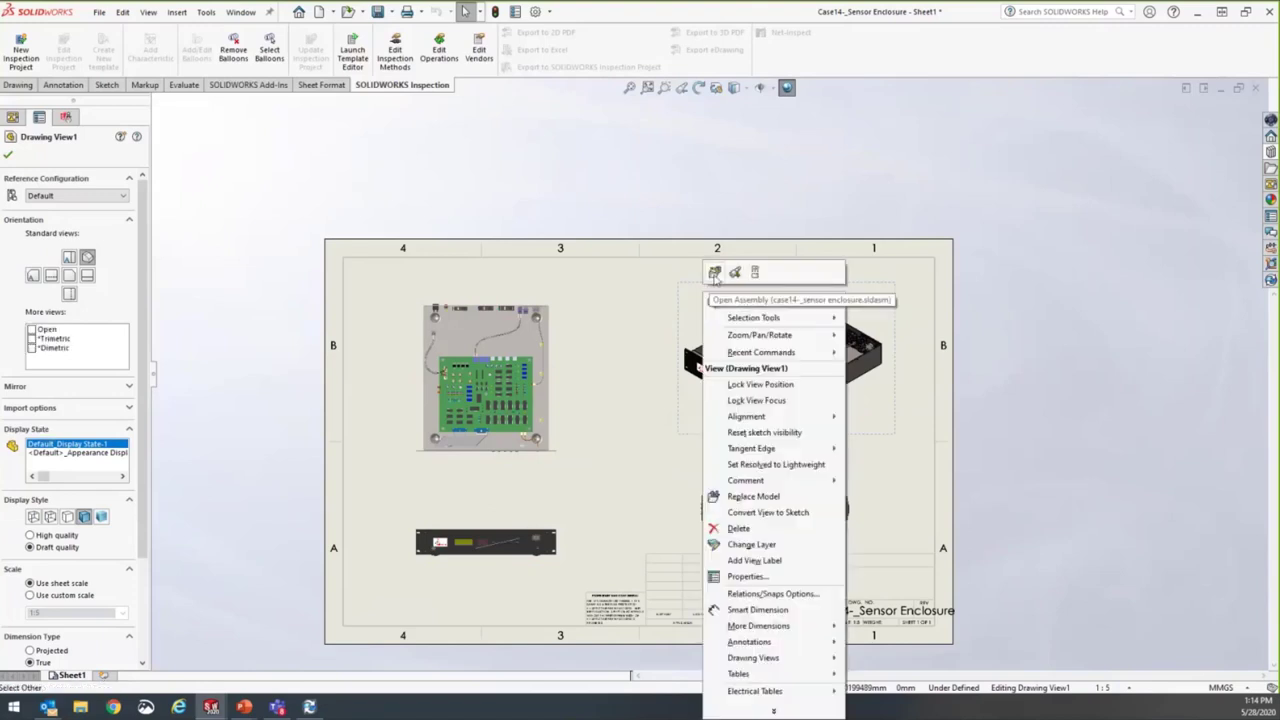
key(Escape)
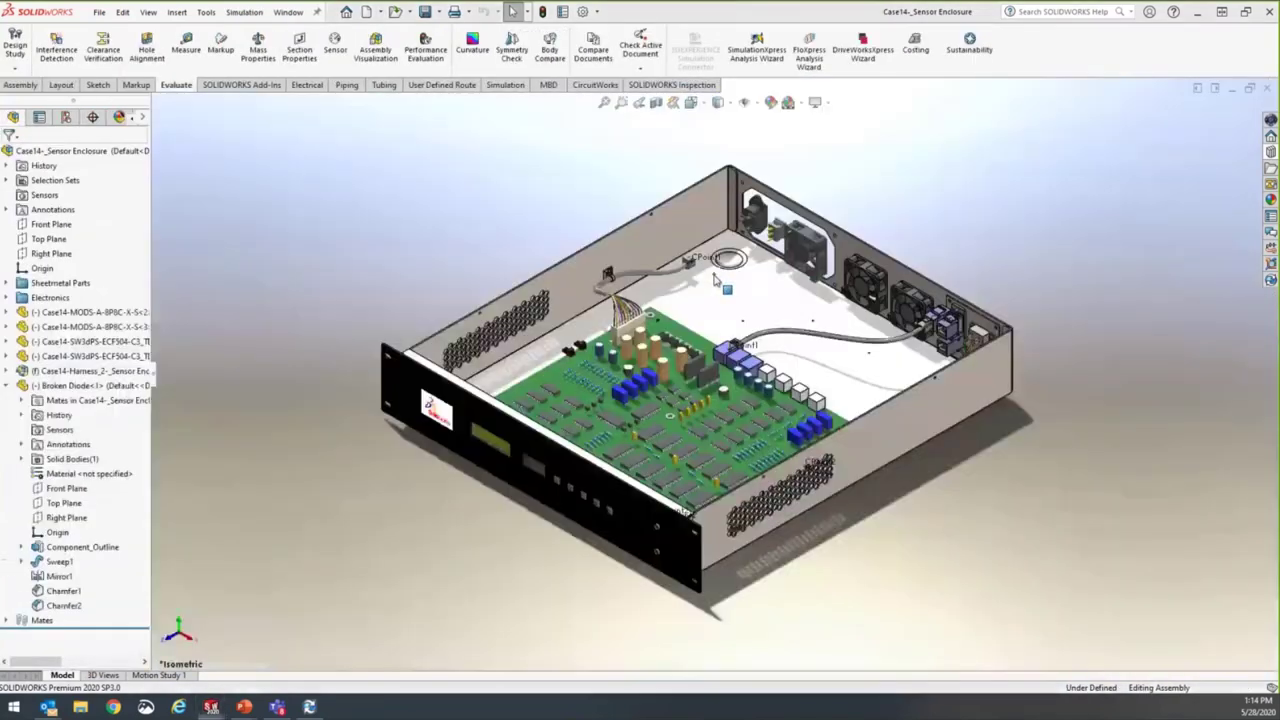
click(8, 385)
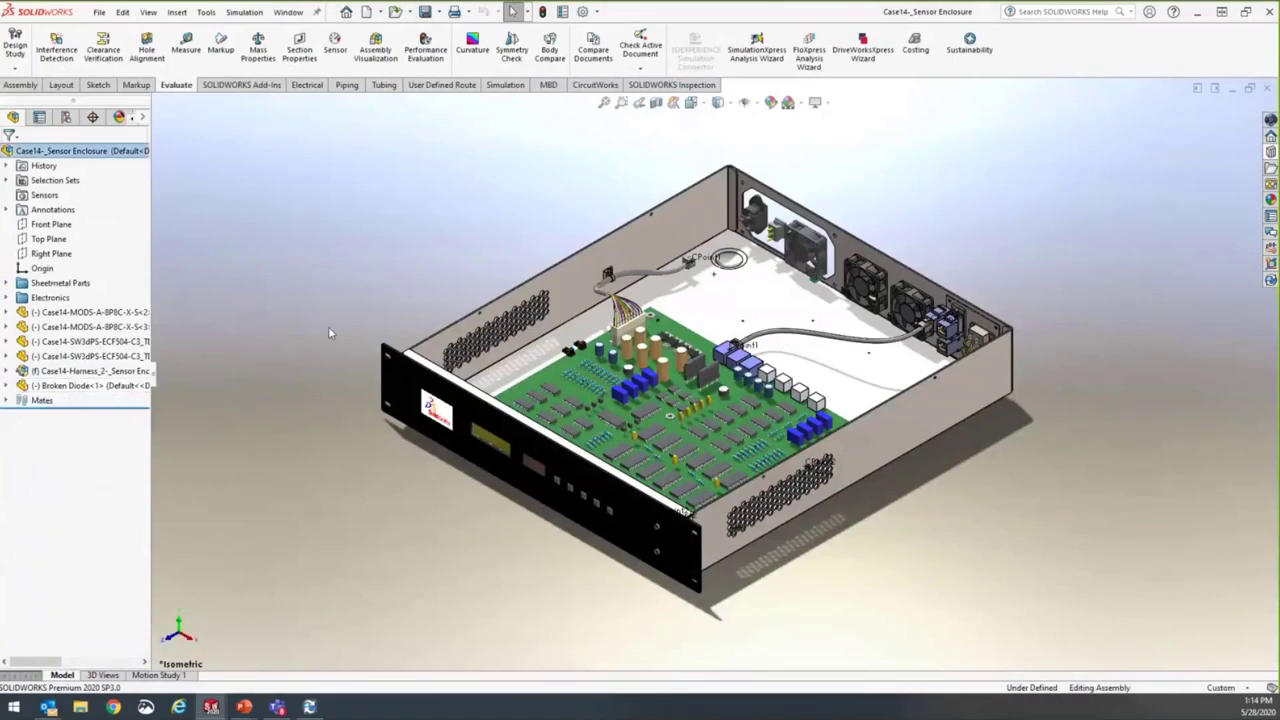
mouse_move(328, 326)
middle_down()
mouse_move(316, 285)
mouse_move(351, 289)
mouse_move(326, 318)
middle_up()
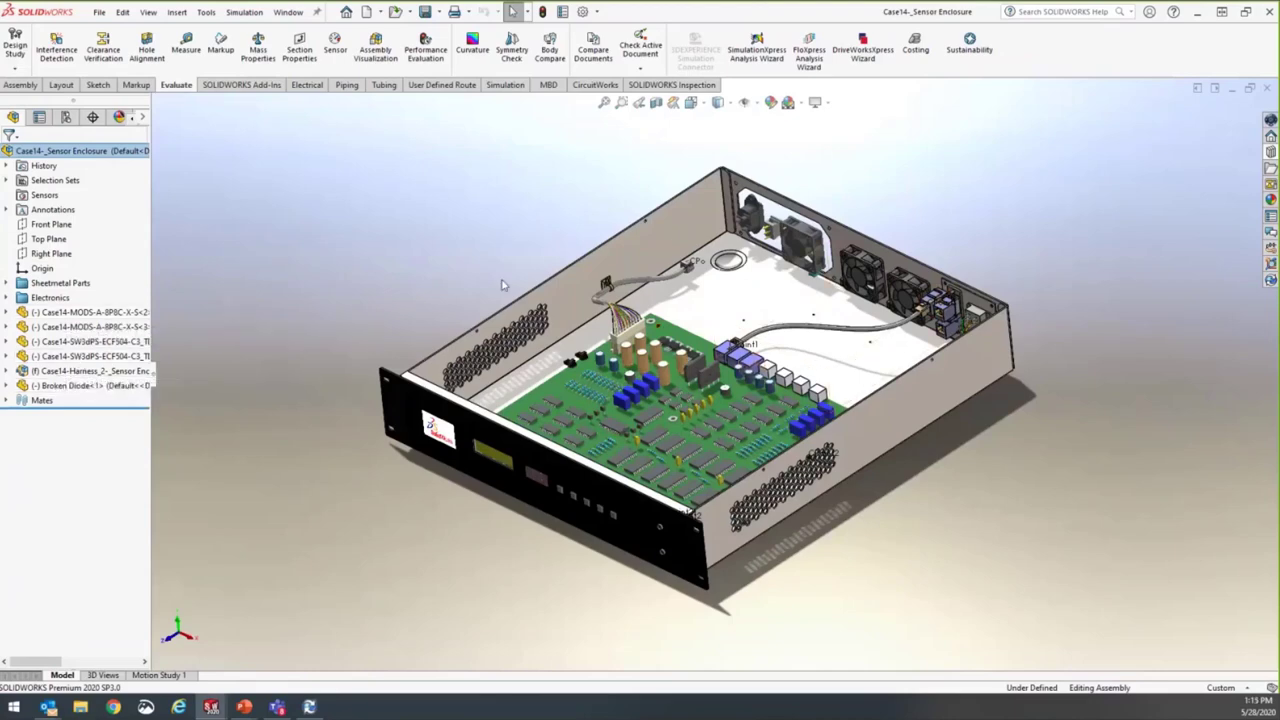
right_click(56, 387)
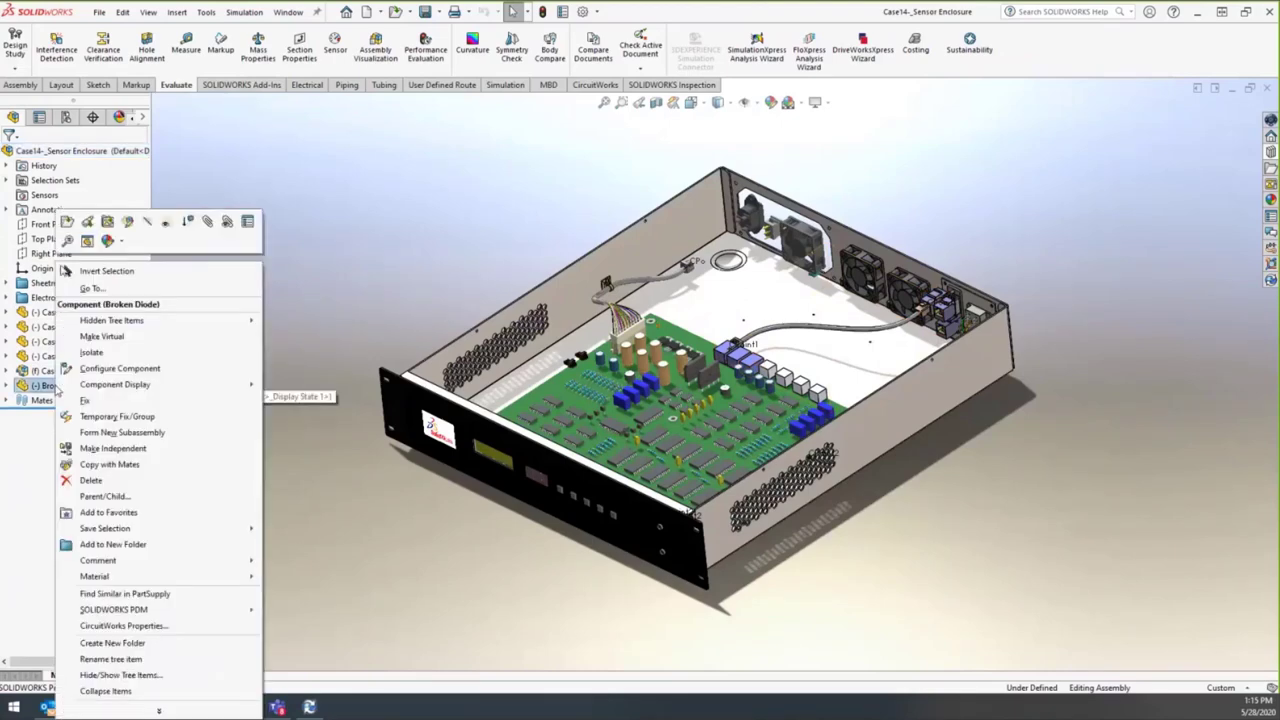
click(200, 206)
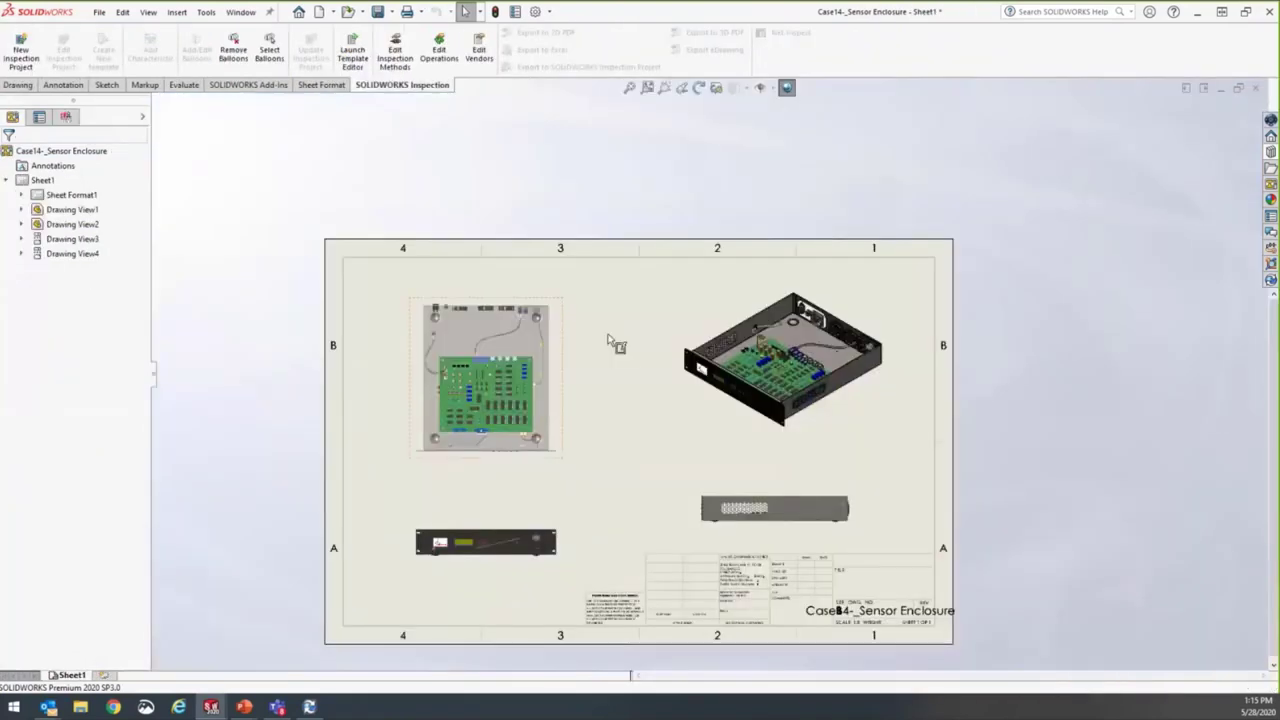
Set the isometric enclosure view in the drawing to the high quality display style.
click(688, 325)
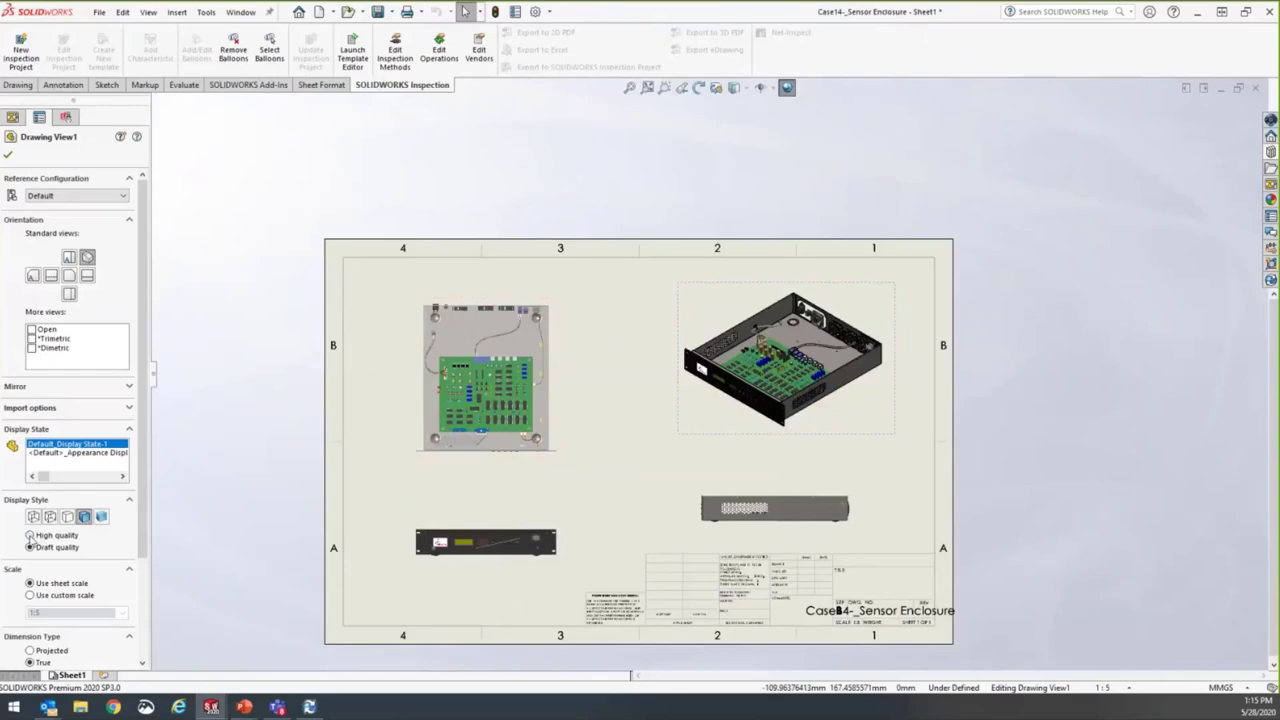
click(31, 535)
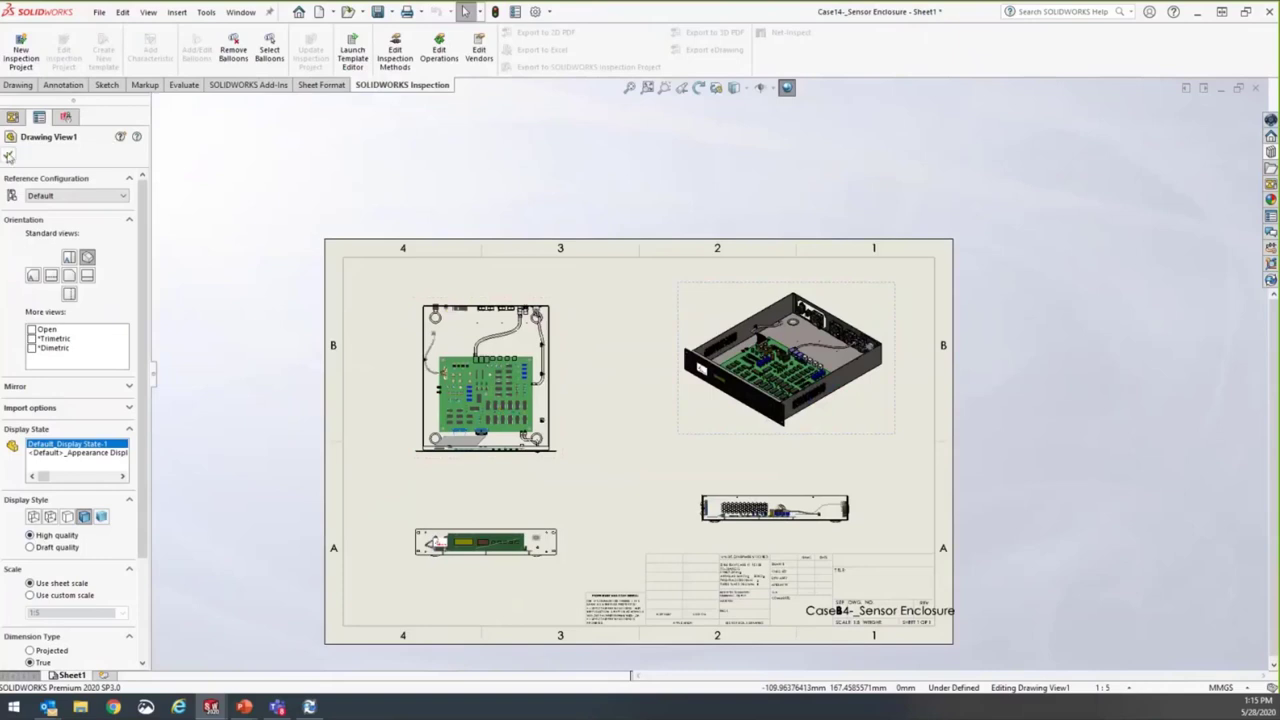
key(Escape)
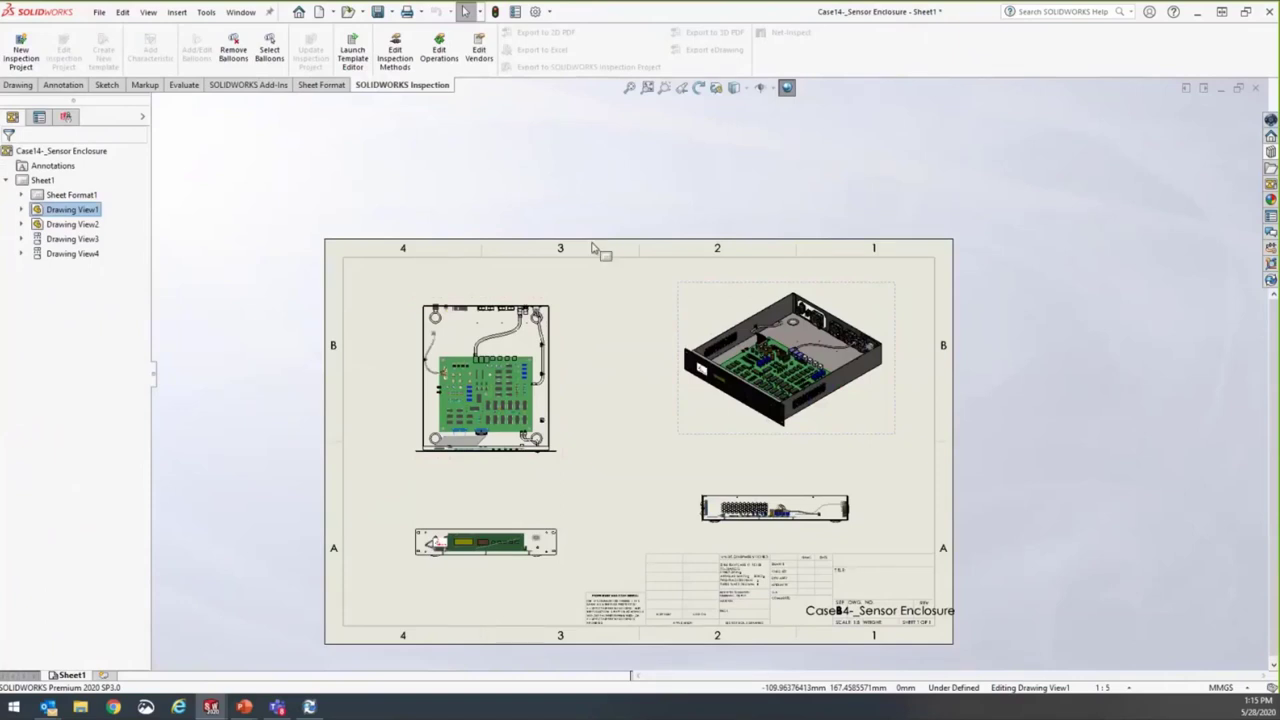
Return to the sensor enclosure assembly and open the suppressed Broken Diode component as its own part.
key(ctrl+Tab)
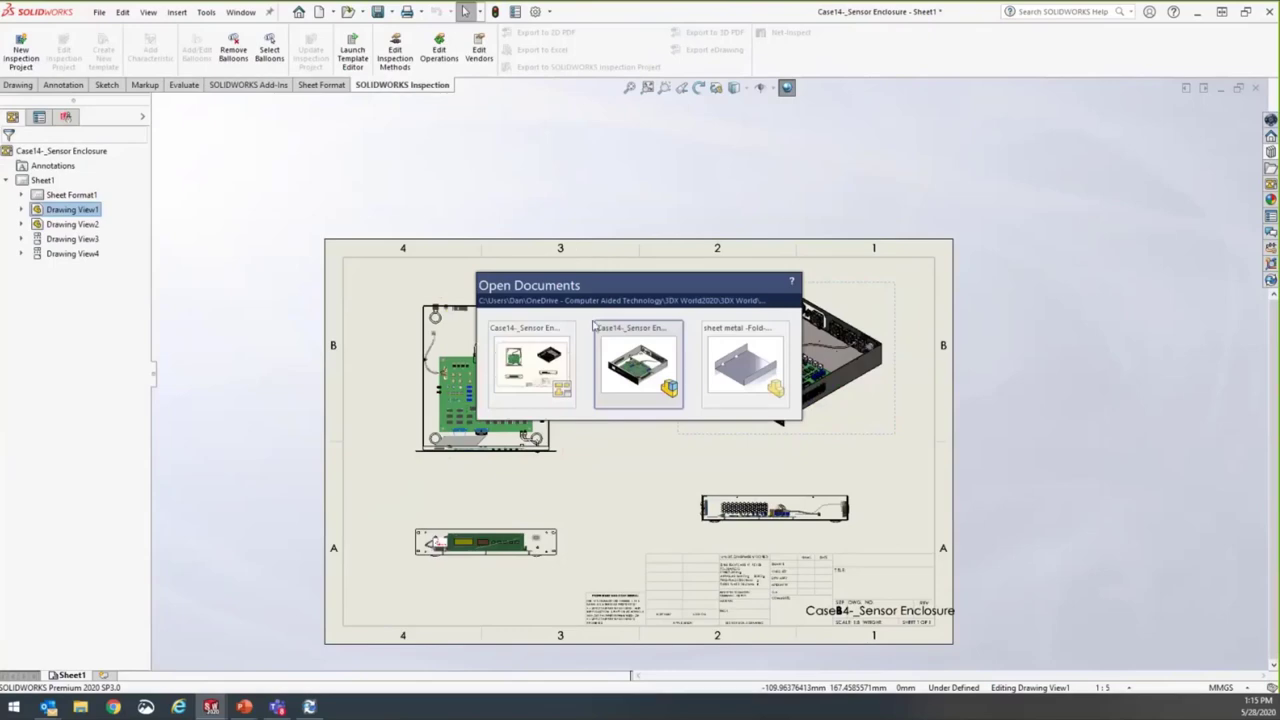
click(627, 346)
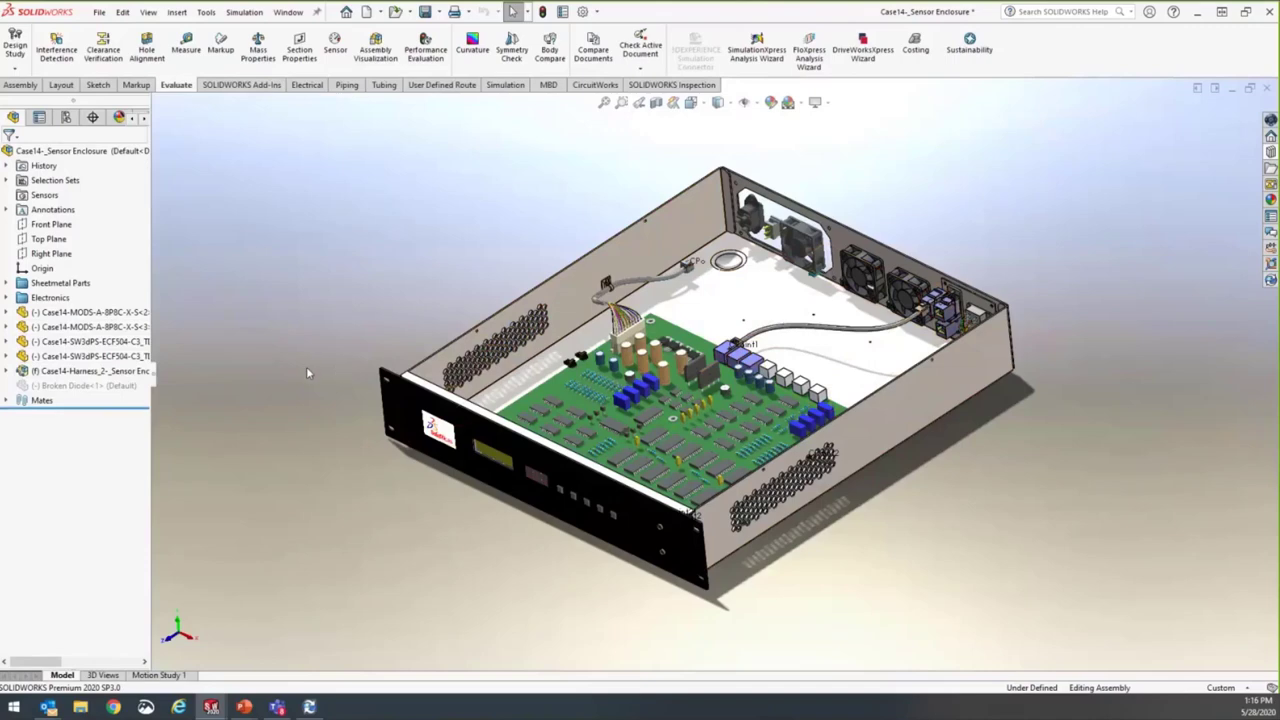
right_click(88, 386)
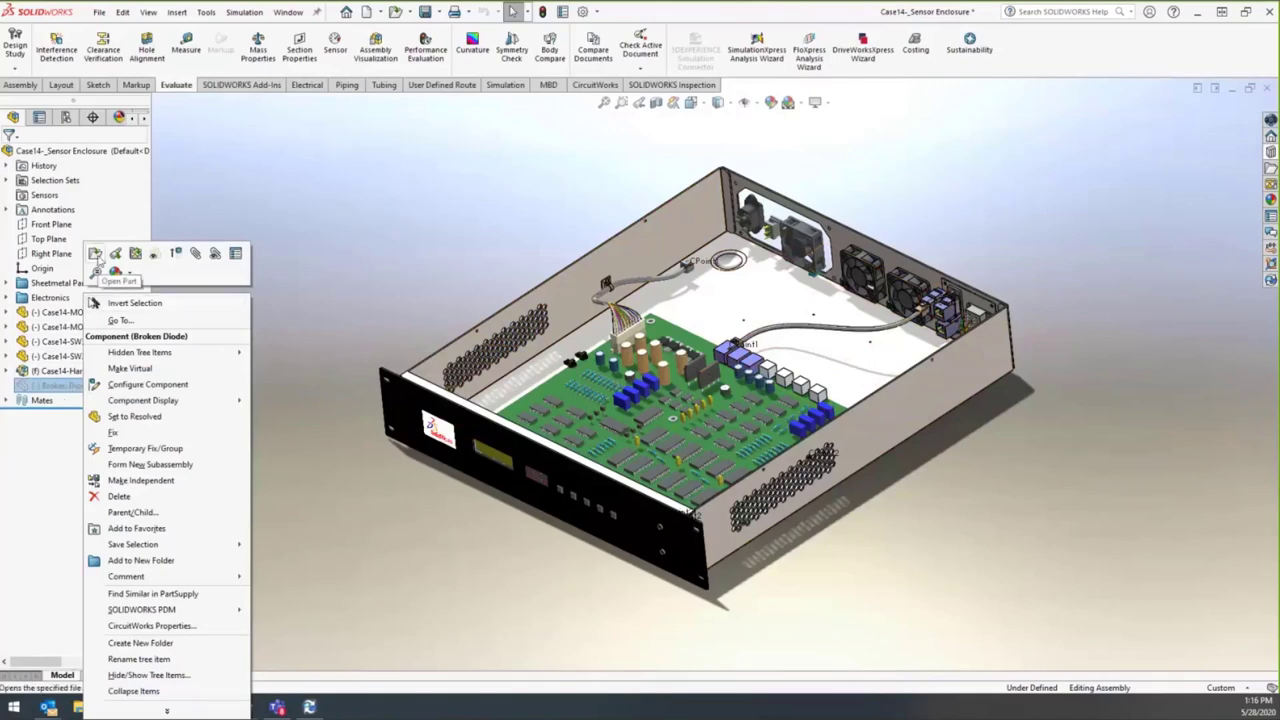
click(105, 262)
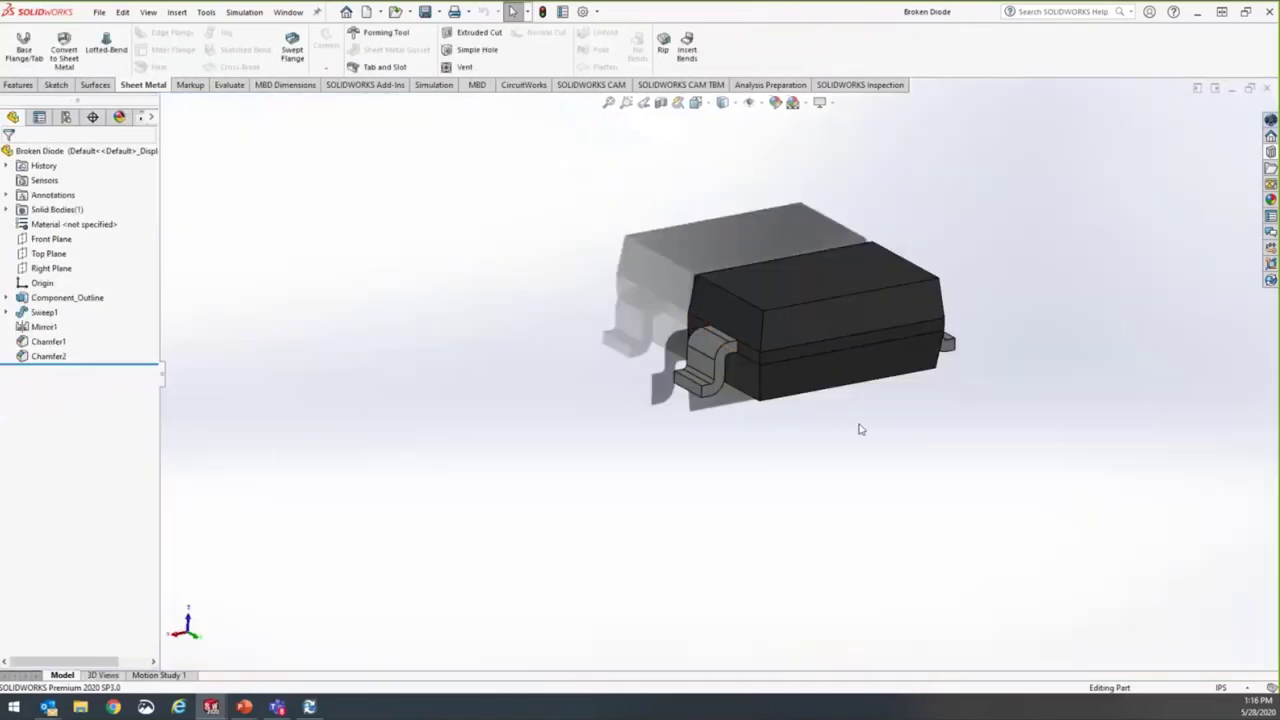
middle_drag(859, 429, 906, 429)
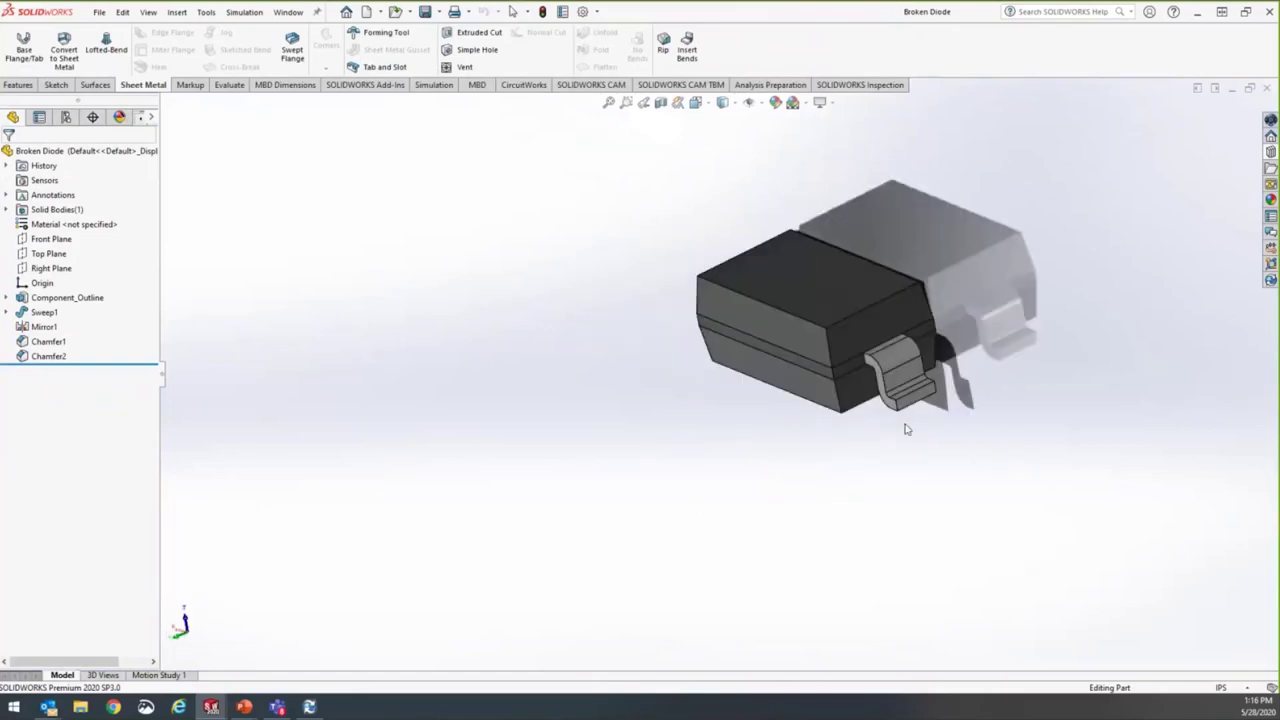
scroll(491, 351, down, 5)
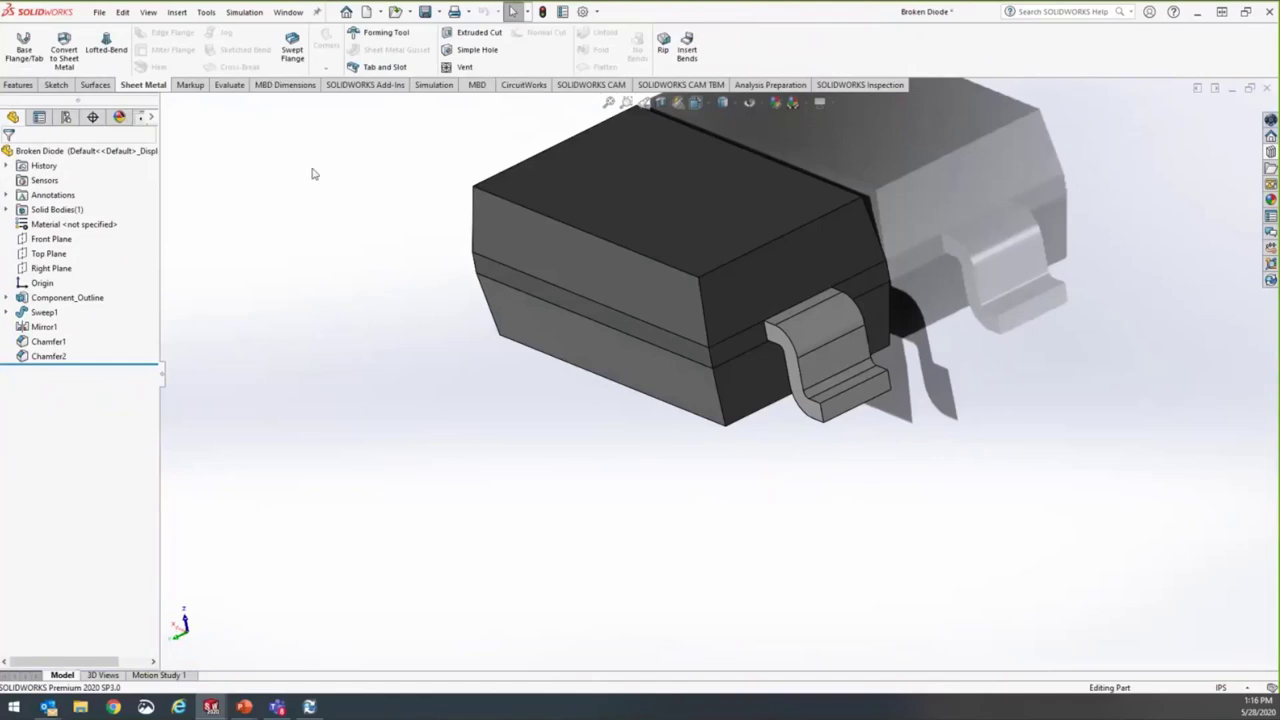
Check the diode's solids and surfaces for invalid geometry, first with the default options and again with the stringent solid/surface check.
click(228, 85)
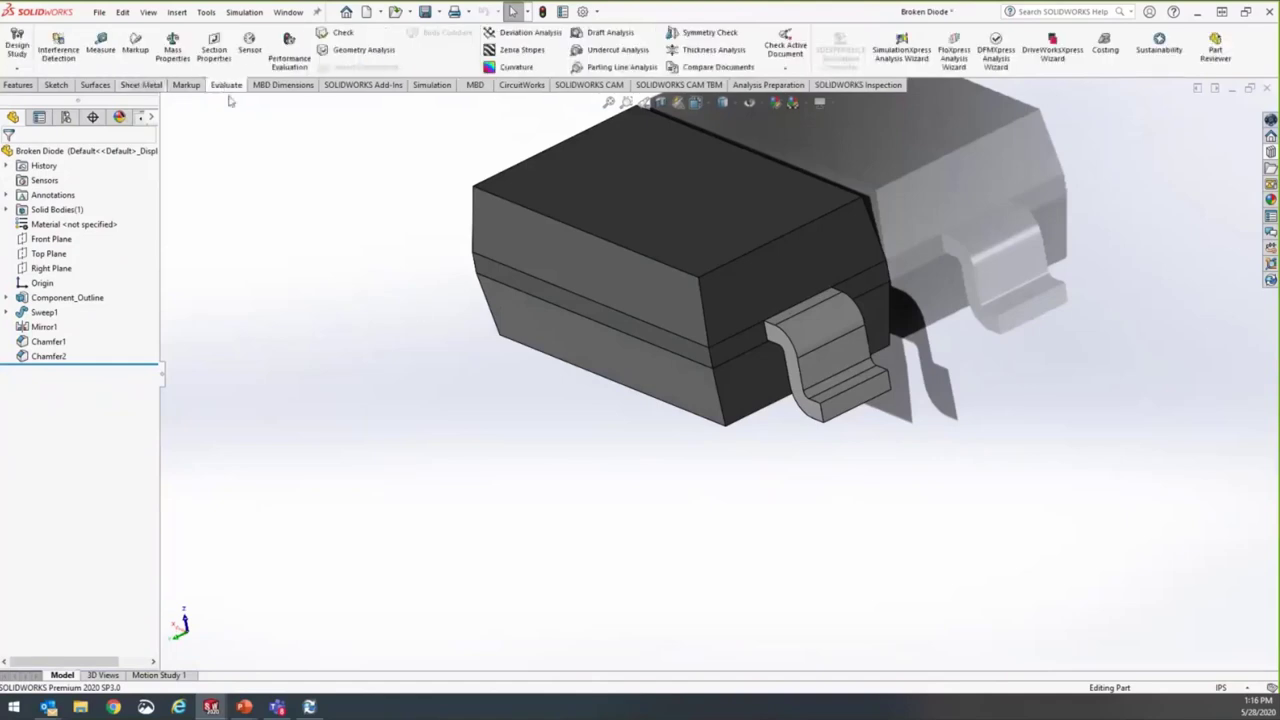
click(343, 33)
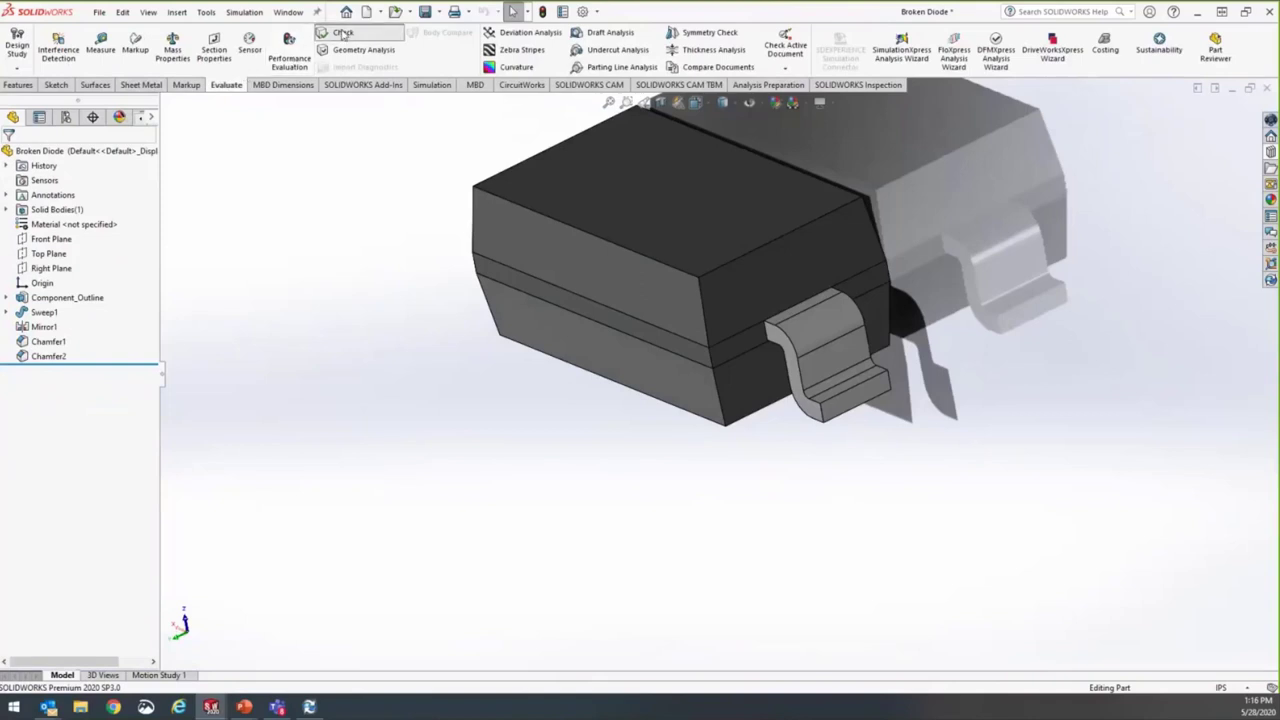
click(637, 526)
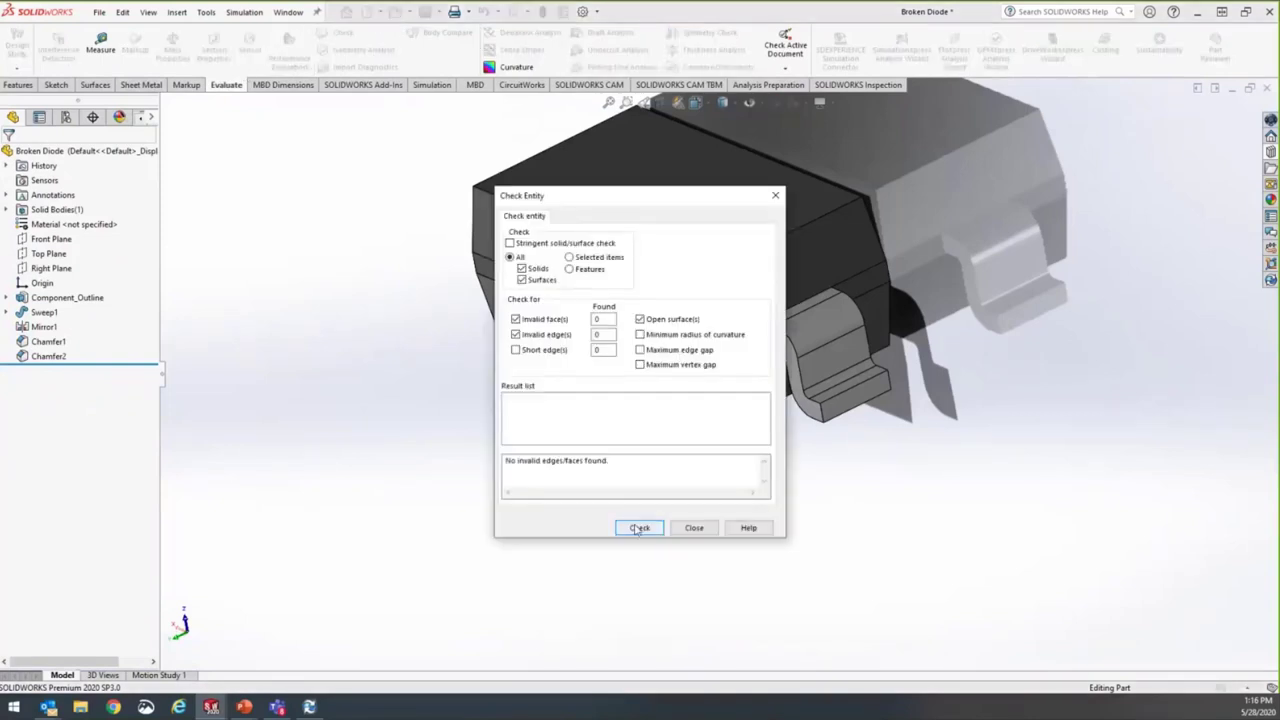
click(528, 247)
click(638, 527)
click(692, 527)
Review the creator and date information in the Front Plane's feature properties without changing anything.
middle_drag(366, 389, 470, 430)
right_click(33, 242)
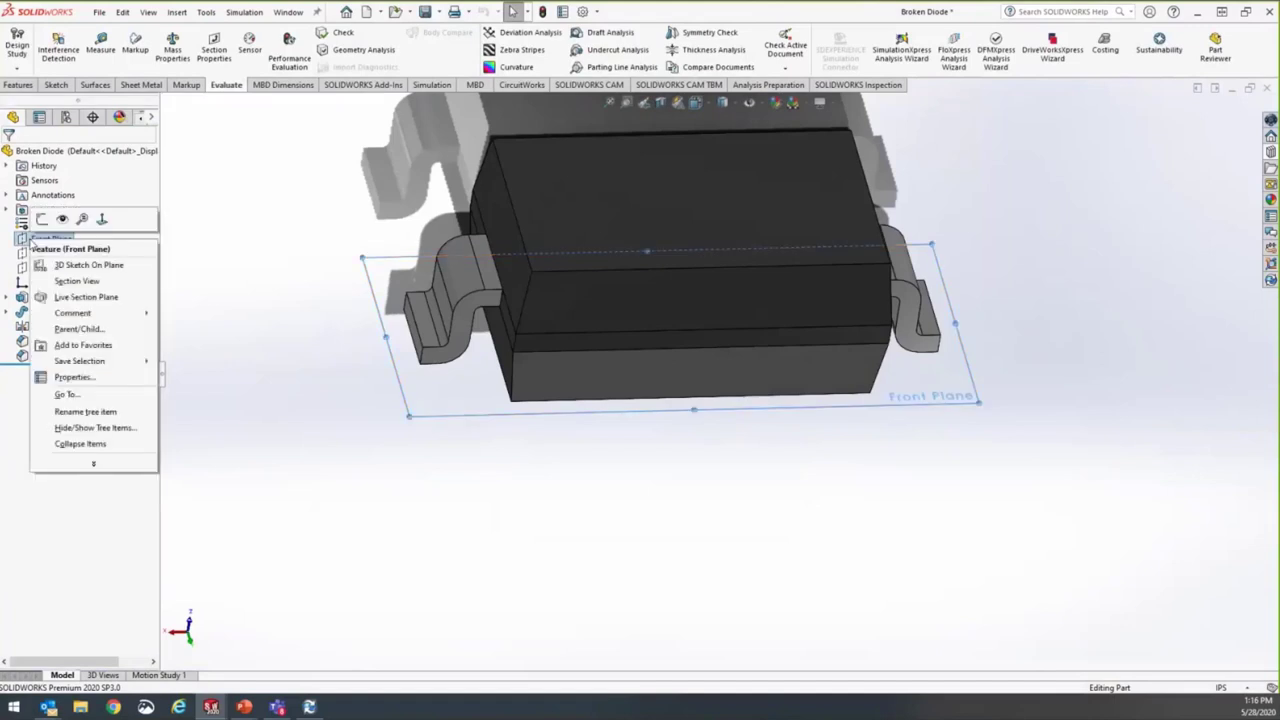
click(74, 377)
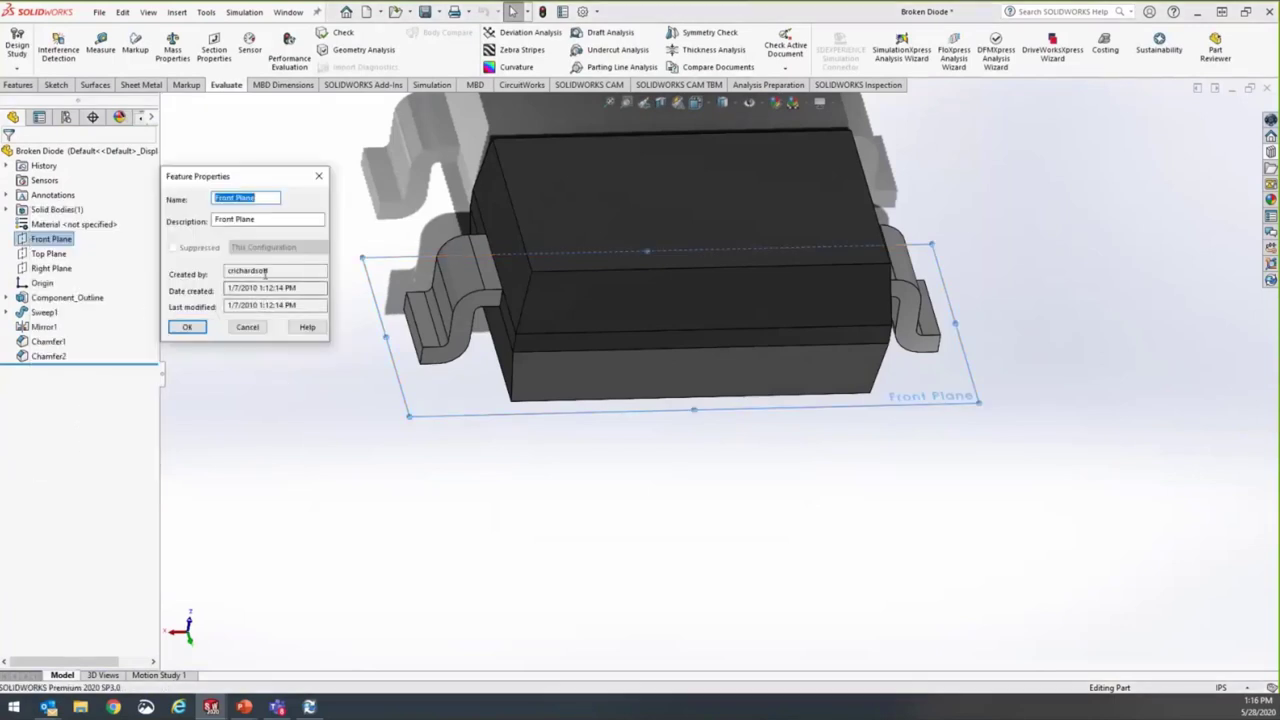
click(247, 327)
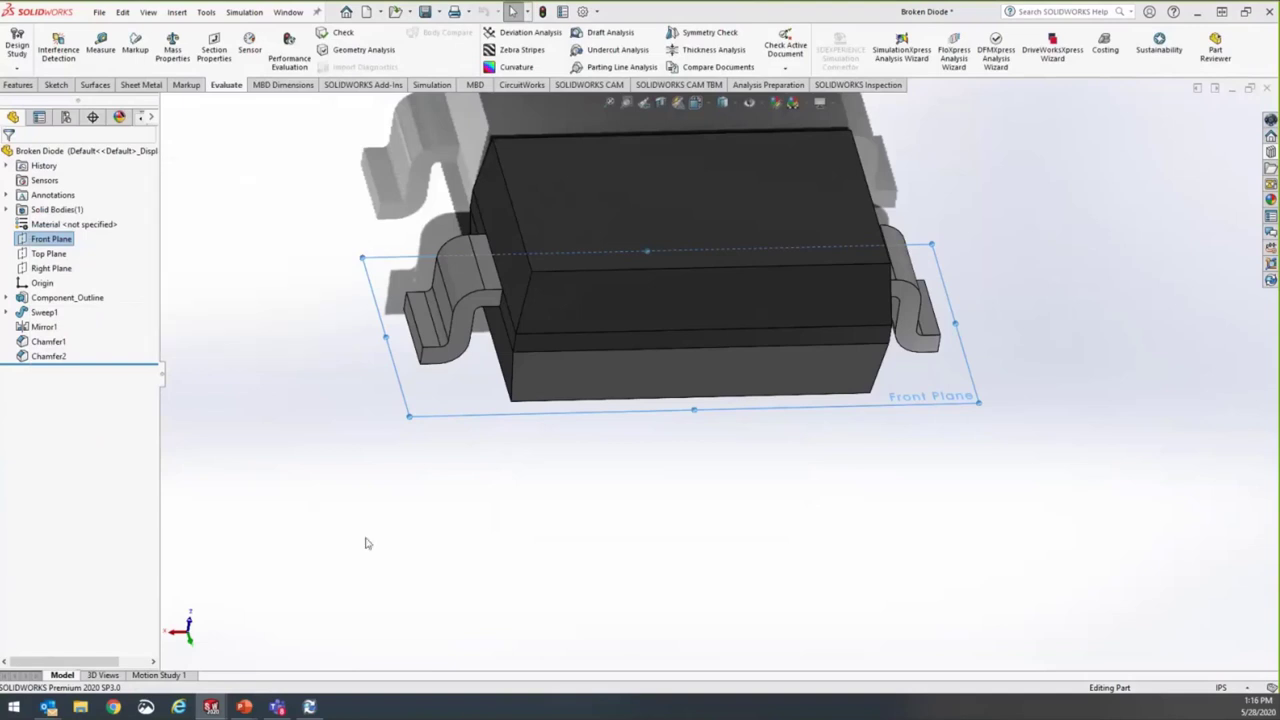
Examine the diode's body and leads from several directions, and switch back to the PowerPoint slide show.
middle_drag(540, 510, 460, 463)
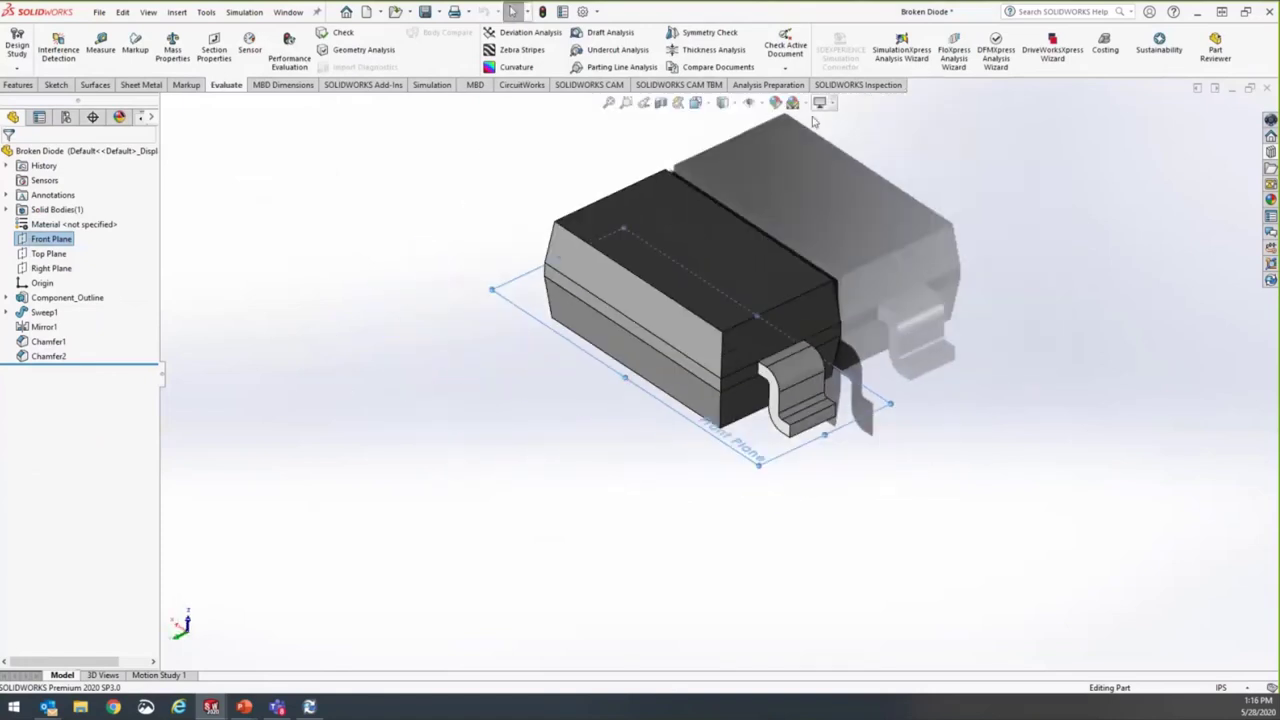
scroll(785, 162, down, 2)
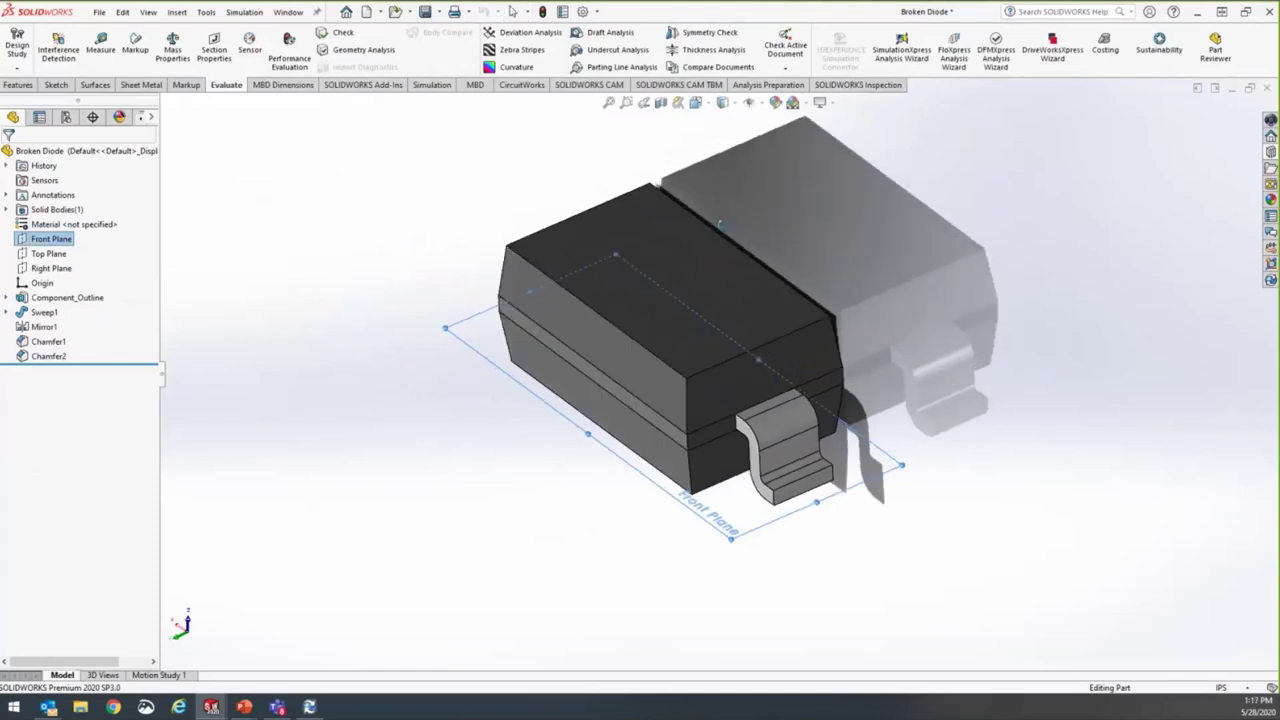
middle_drag(740, 232, 490, 238)
click(462, 236)
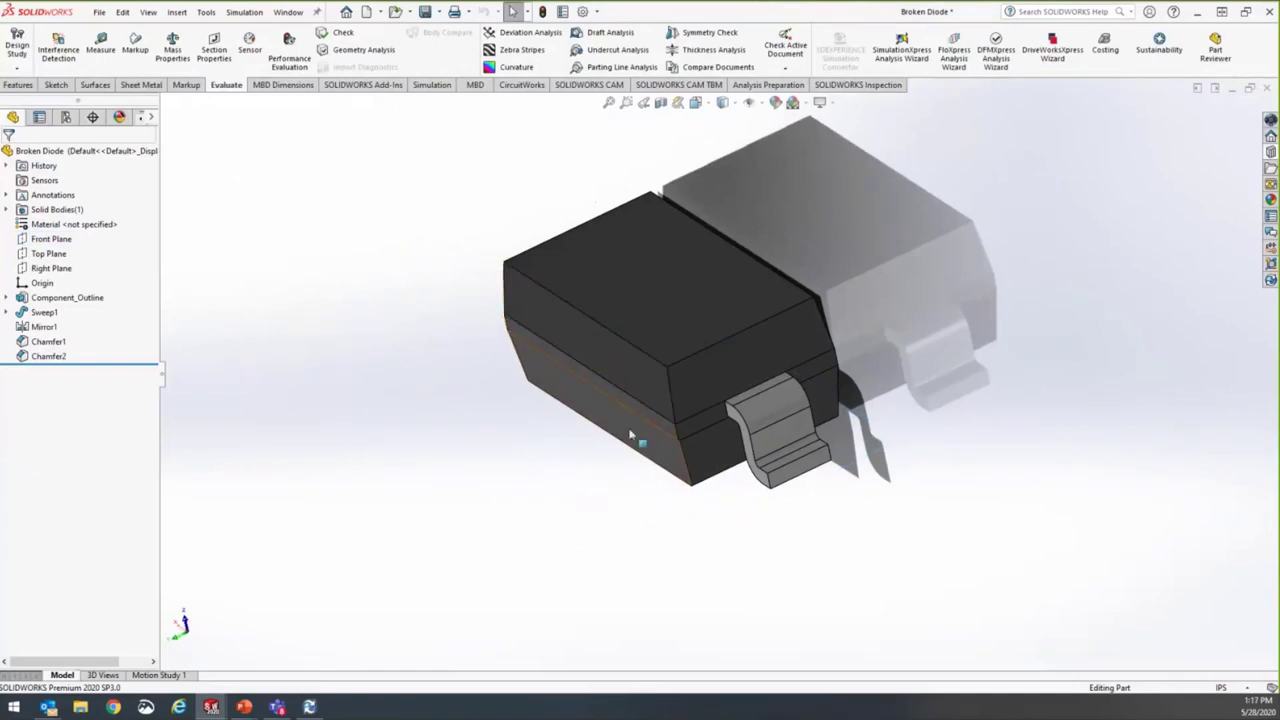
middle_drag(950, 435, 974, 523)
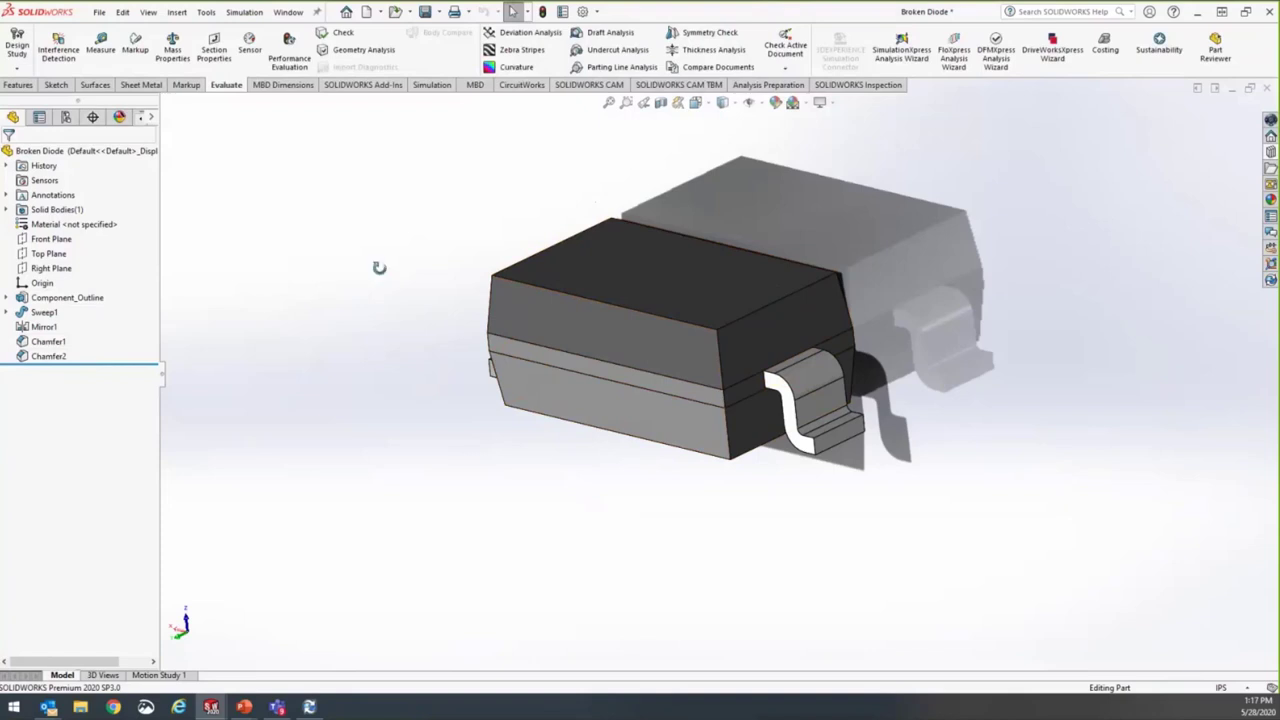
middle_drag(374, 266, 575, 410)
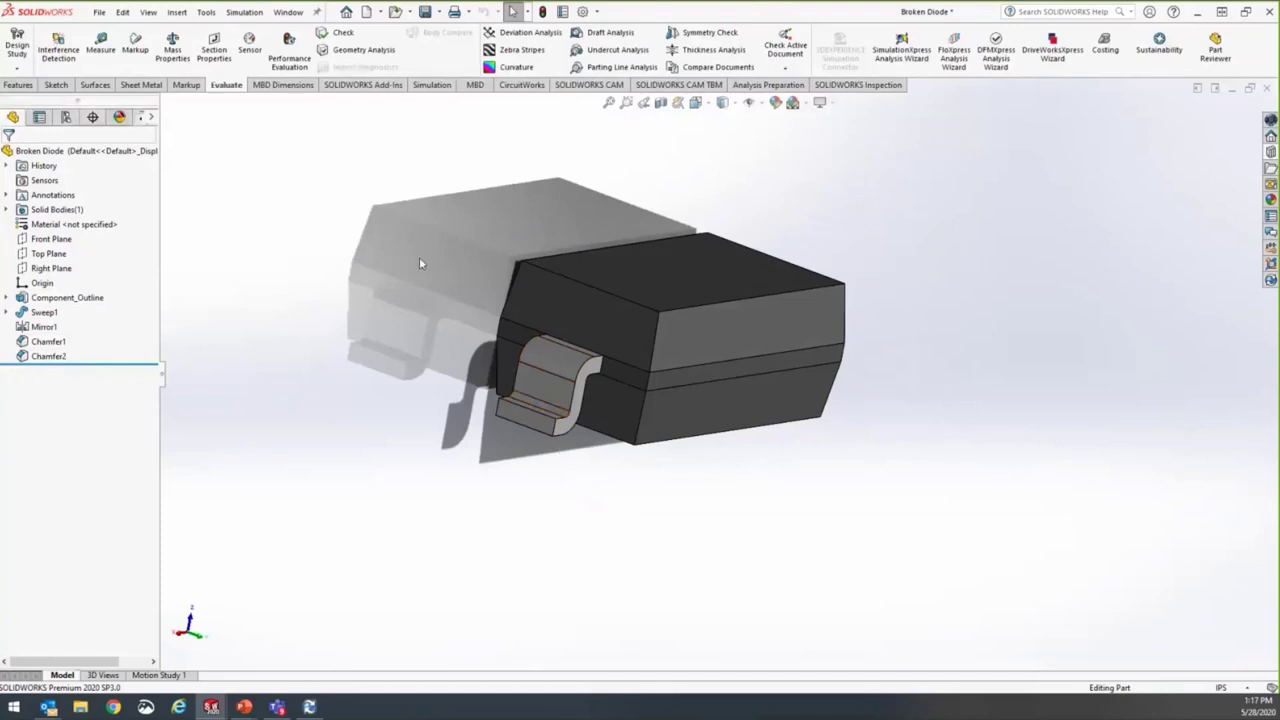
key(super+Tab)
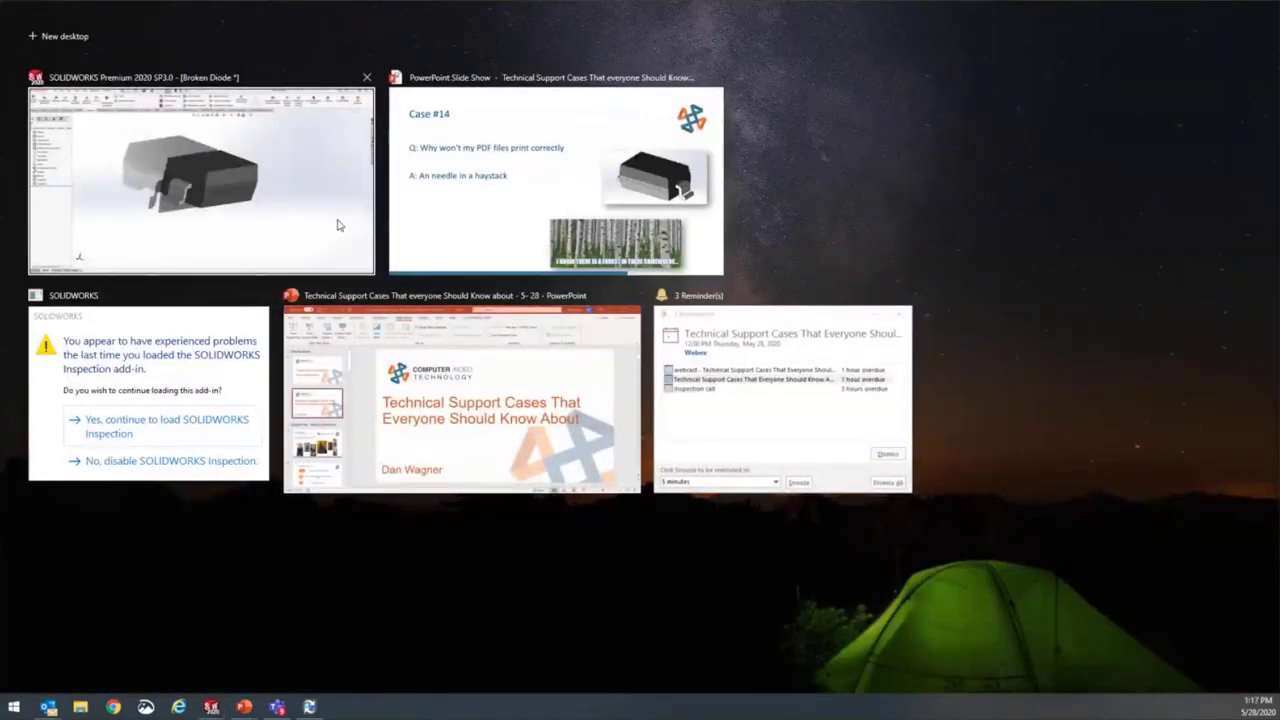
click(432, 207)
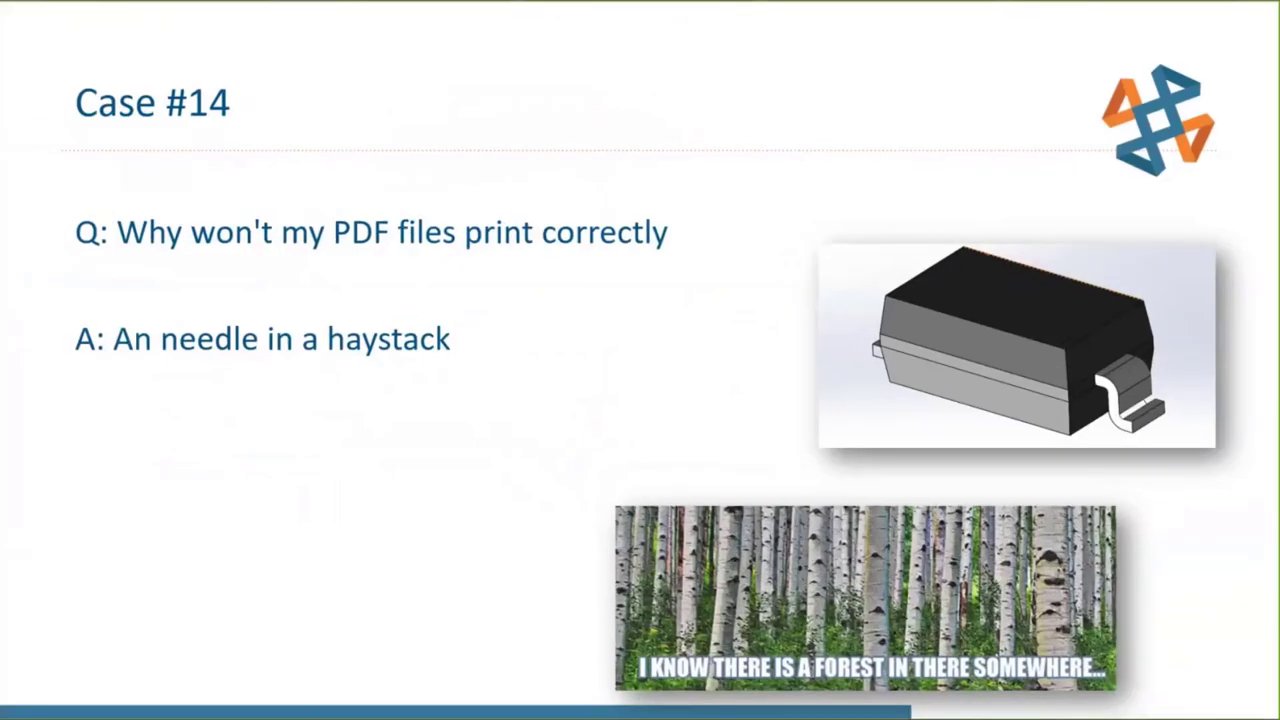
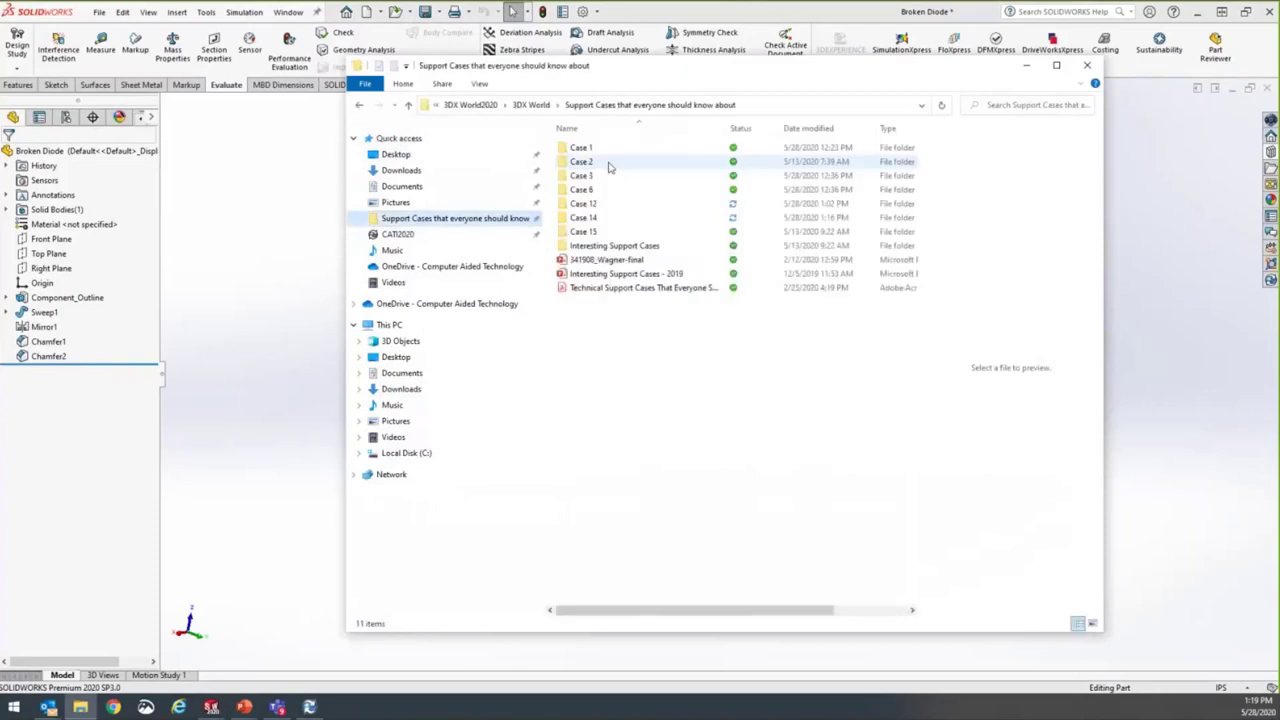
Open the VOR.gif recording in Photos from the VOR subfolder of the Case 15 folder.
double_click(600, 225)
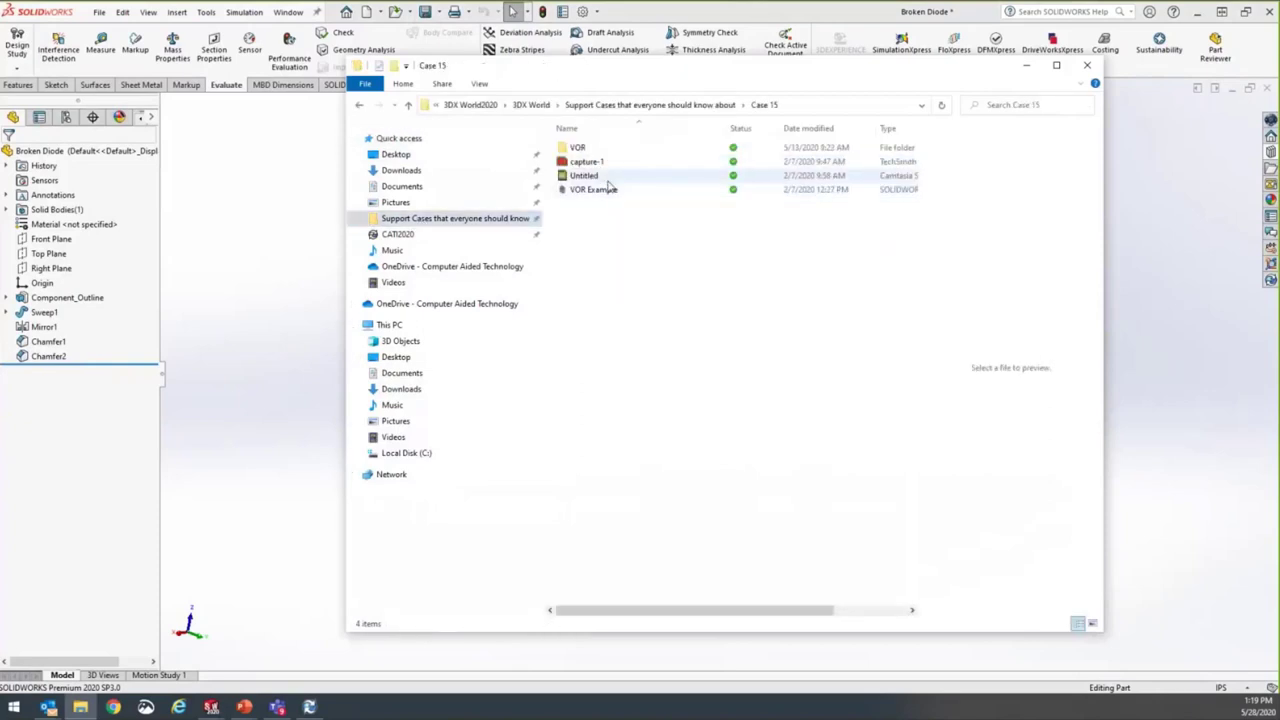
click(606, 190)
double_click(578, 146)
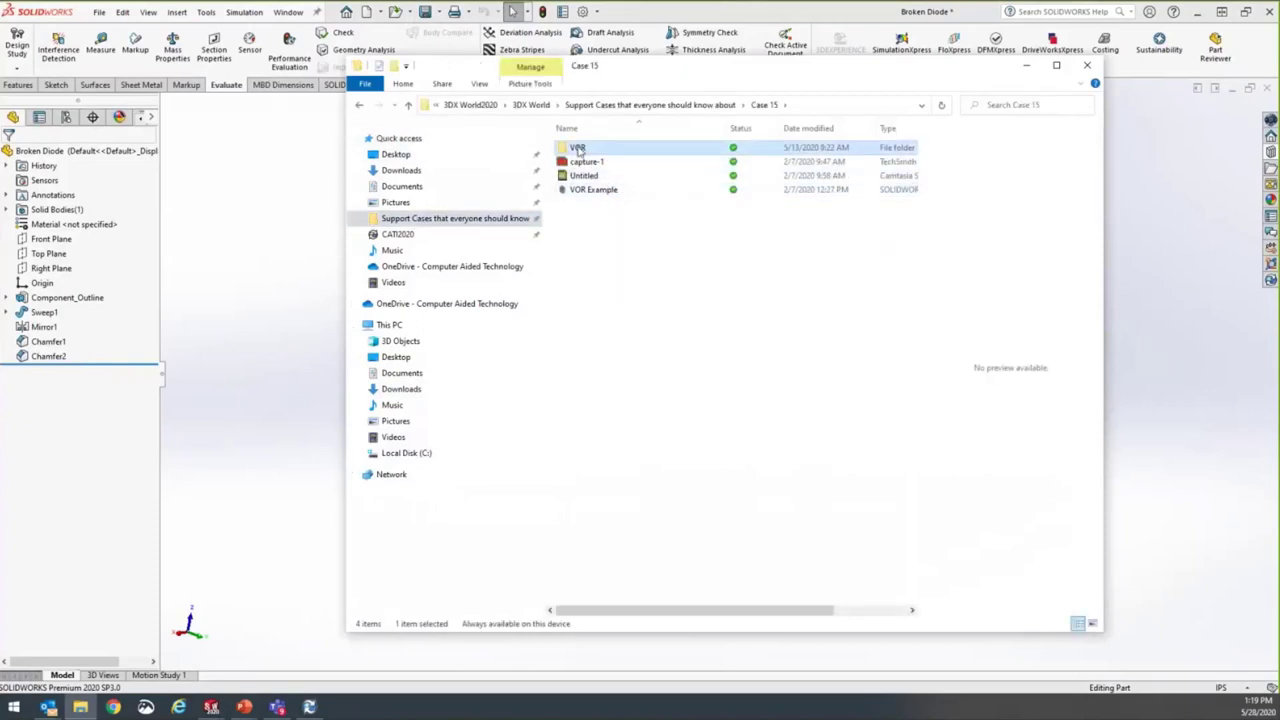
double_click(588, 165)
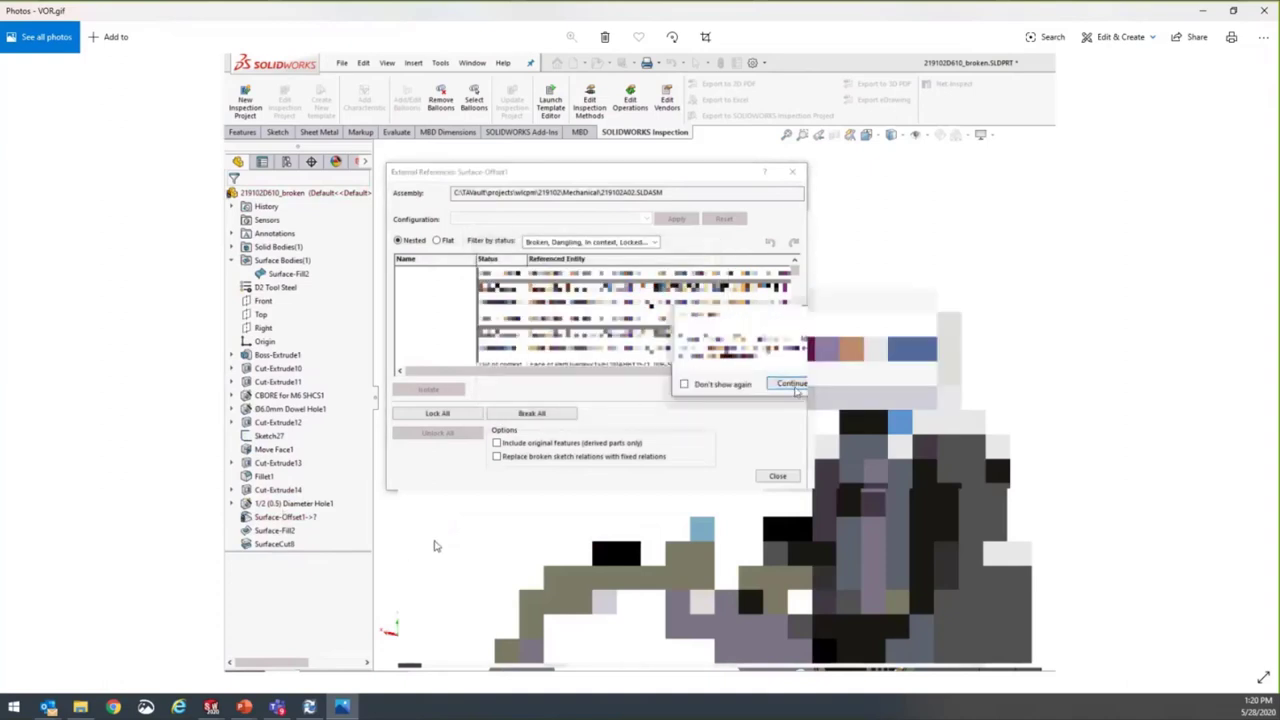
Switch back to SOLIDWORKS and open the VOR Example part from the Case 15 folder.
key(super+Tab)
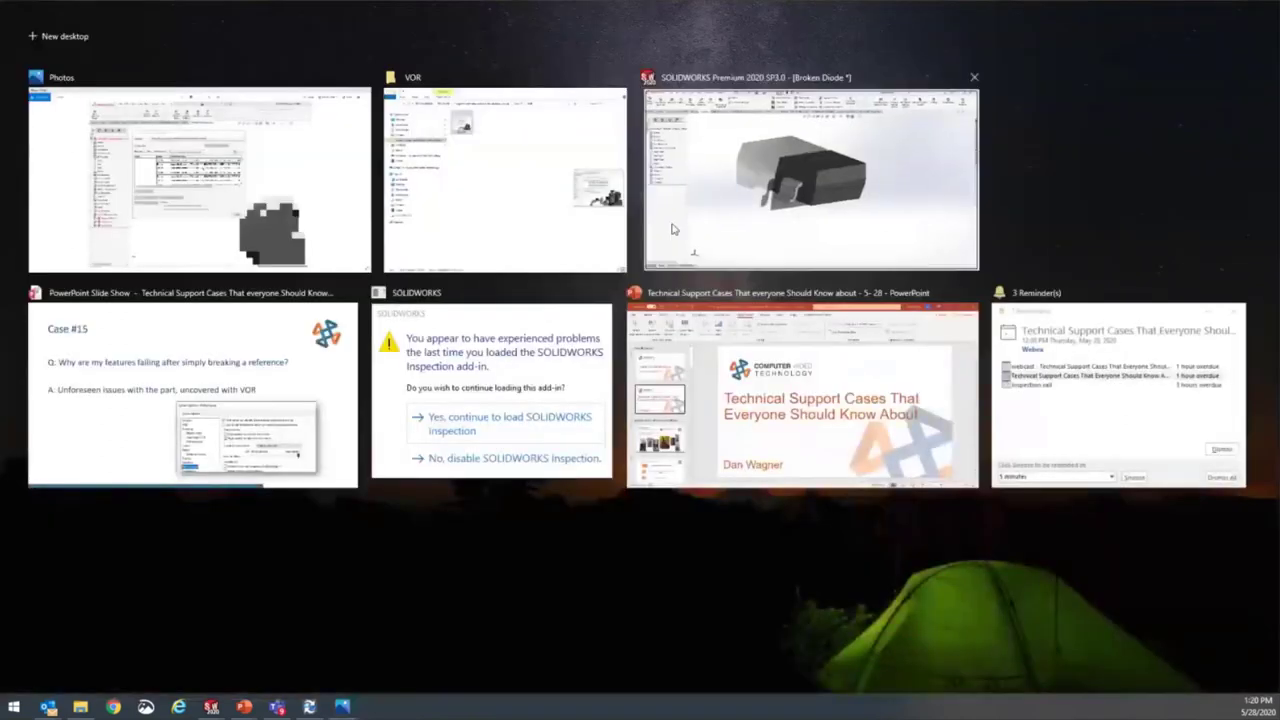
click(811, 189)
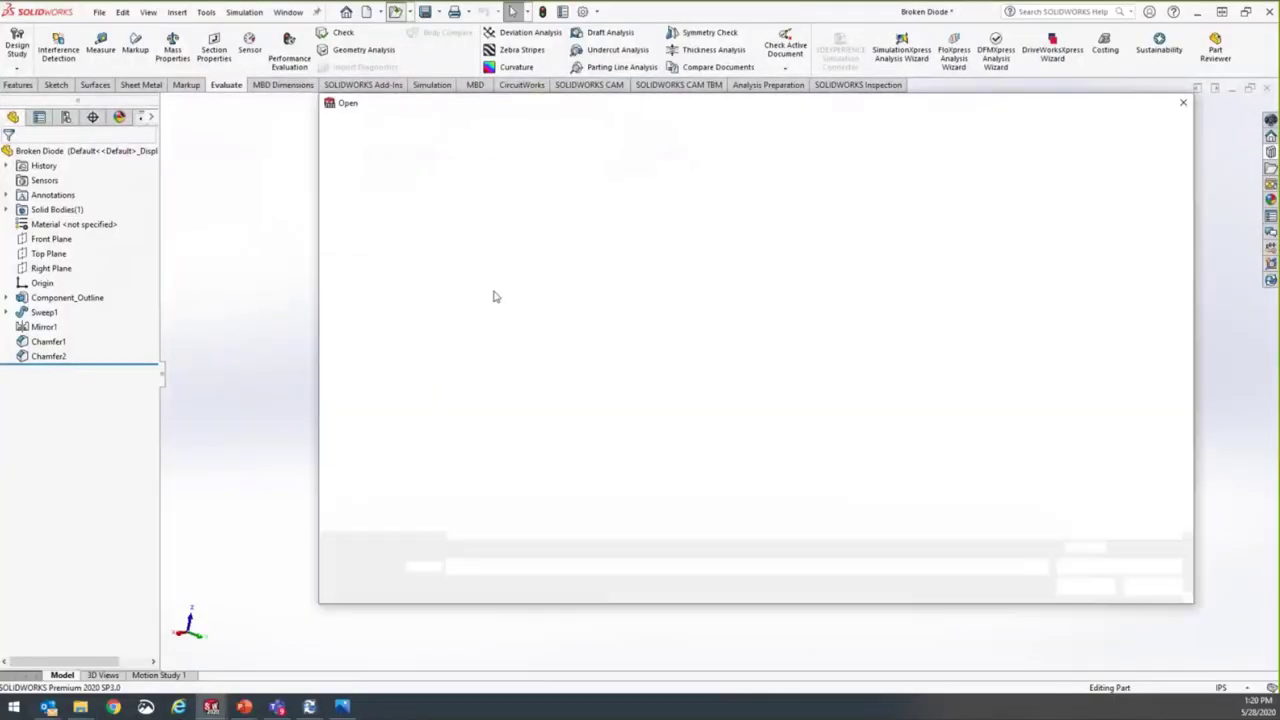
click(922, 127)
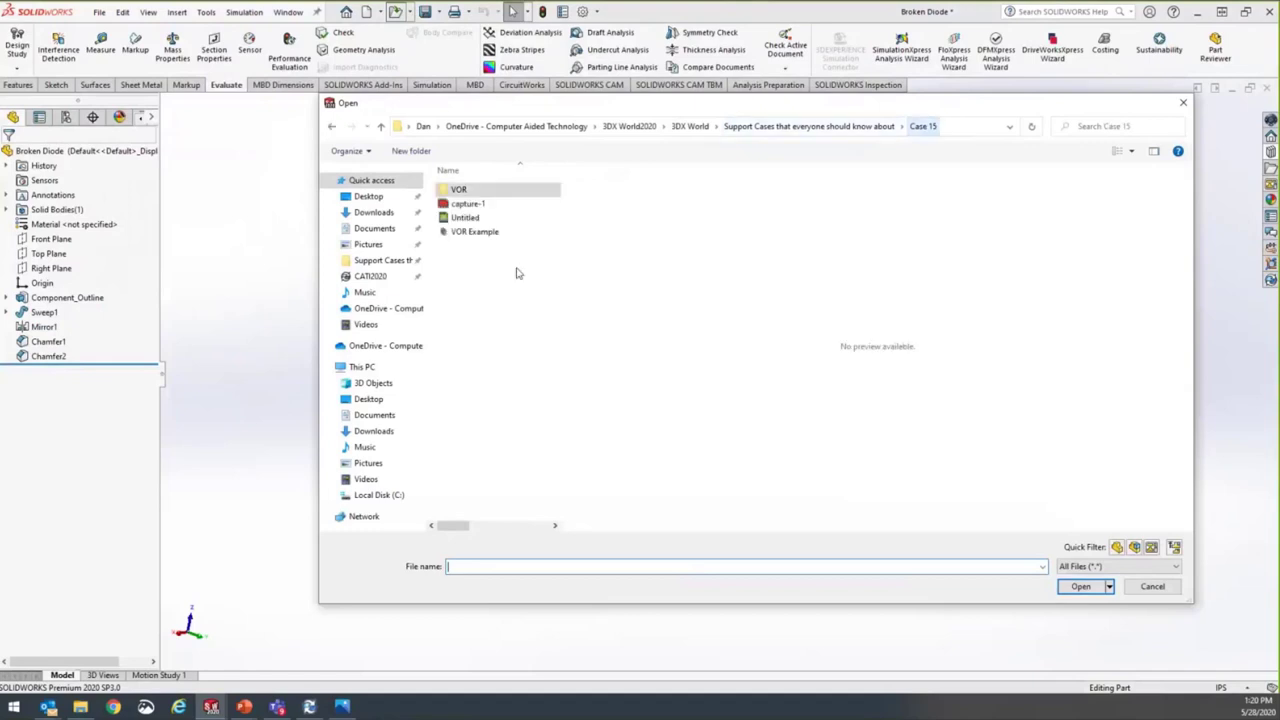
click(490, 232)
click(1081, 587)
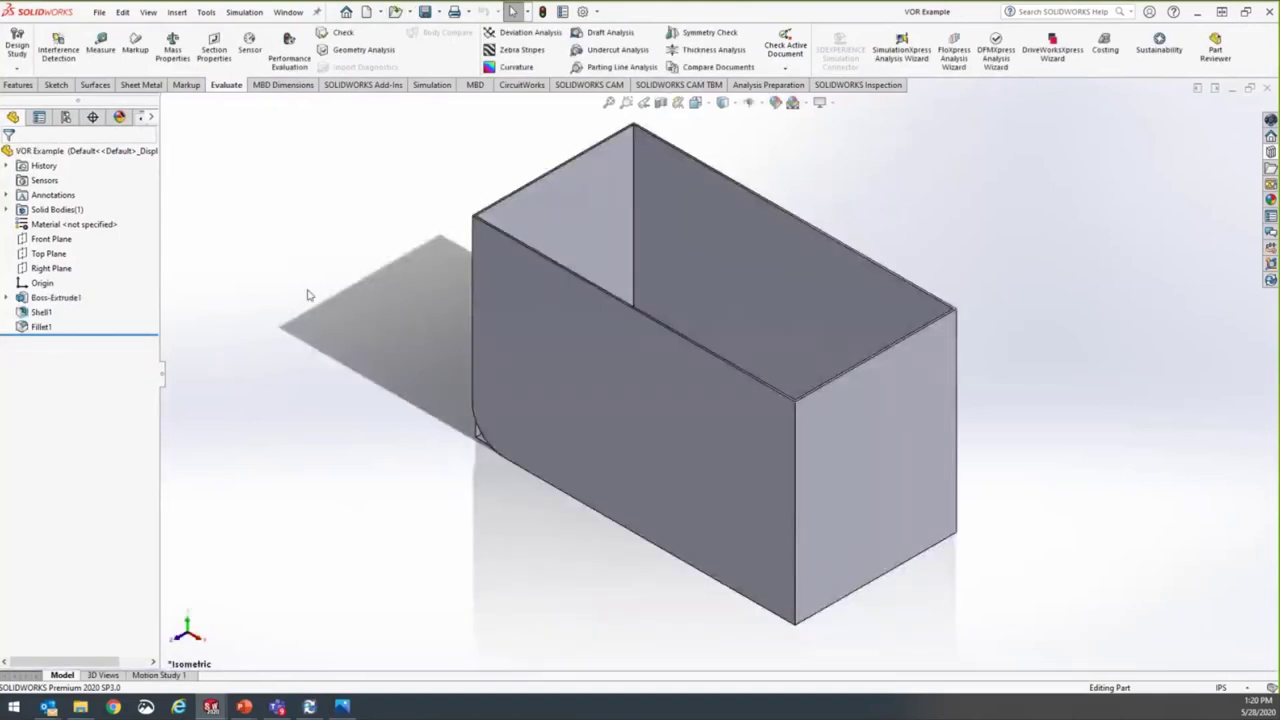
Roll the part back to just after the base extrude, and roll forward through the shell and the fillet one at a time.
drag(92, 338, 94, 304)
middle_drag(397, 488, 277, 346)
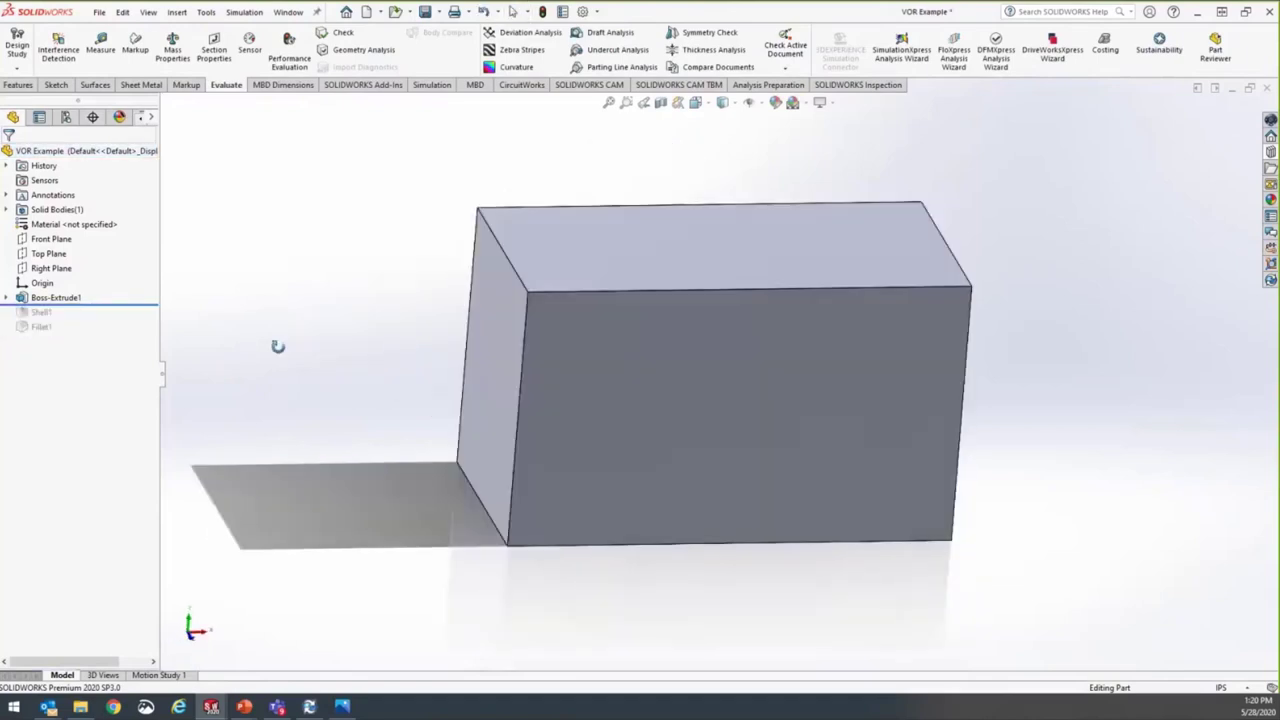
drag(118, 303, 118, 318)
middle_drag(410, 350, 371, 360)
drag(100, 320, 100, 335)
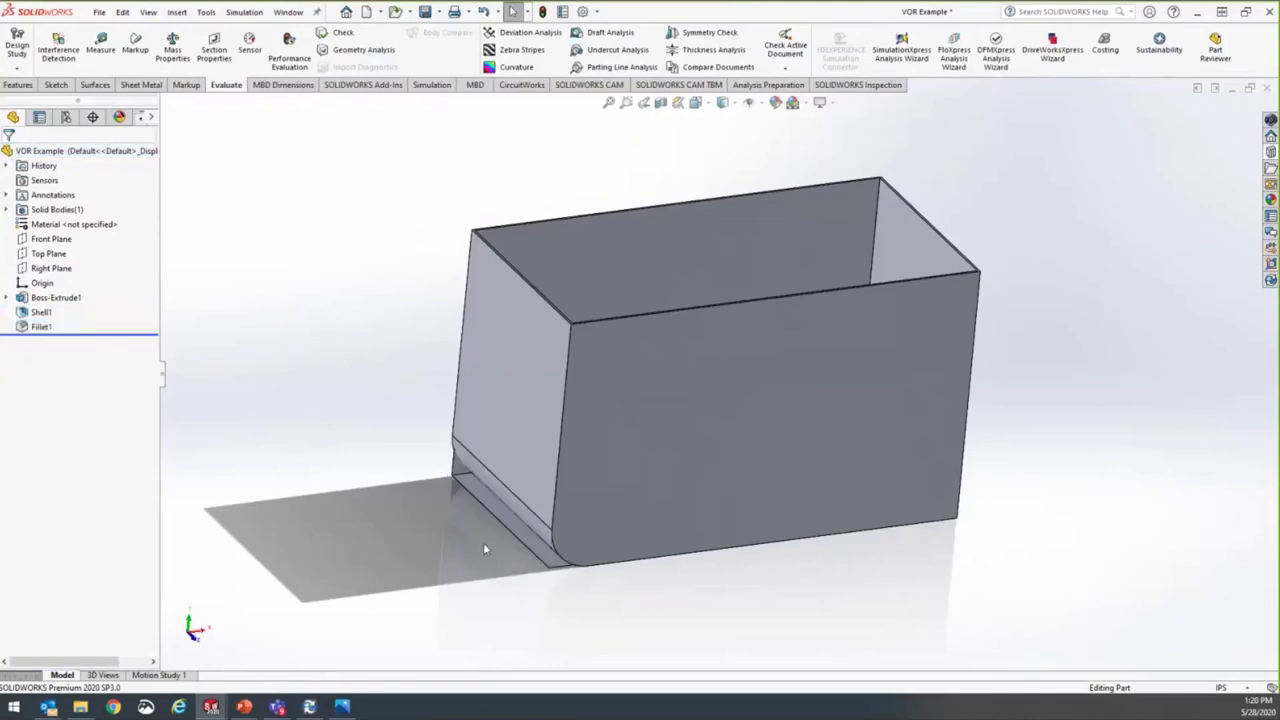
Examine the fillet and the shelled wall along the box's lower end edge up close.
scroll(483, 542, down, 6)
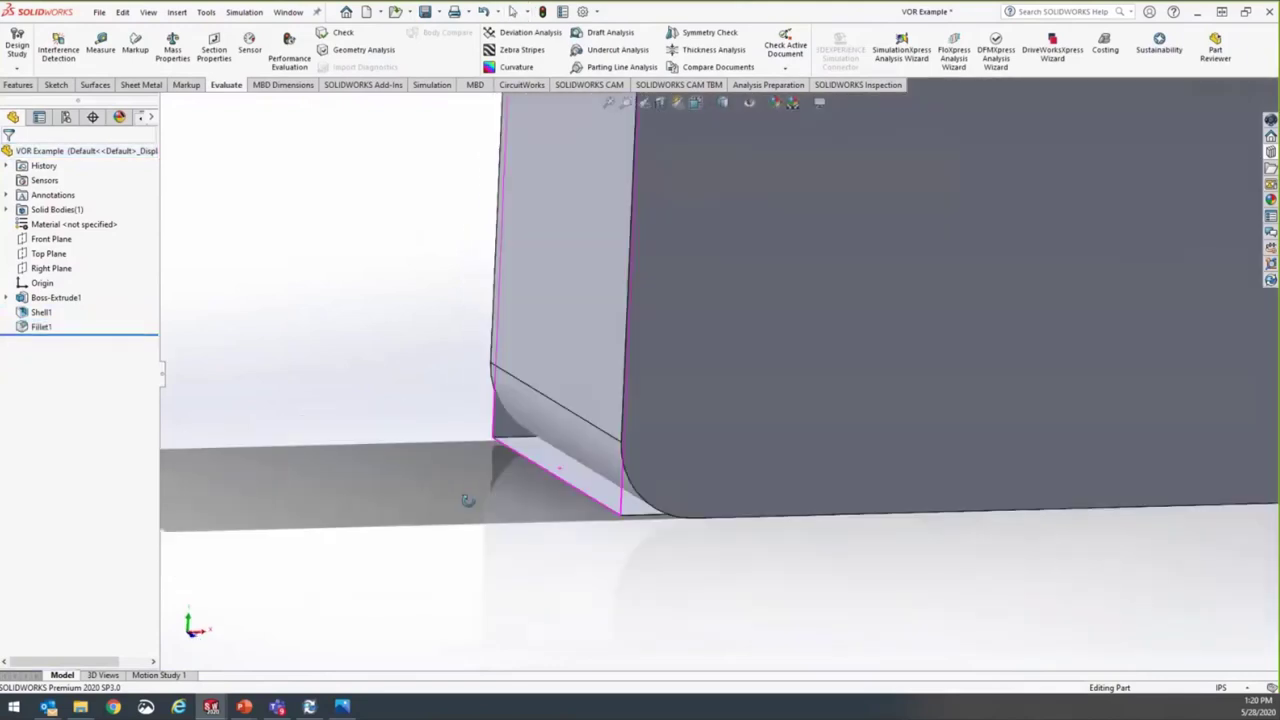
middle_drag(467, 500, 649, 511)
scroll(529, 514, up, 5)
scroll(472, 500, down, 5)
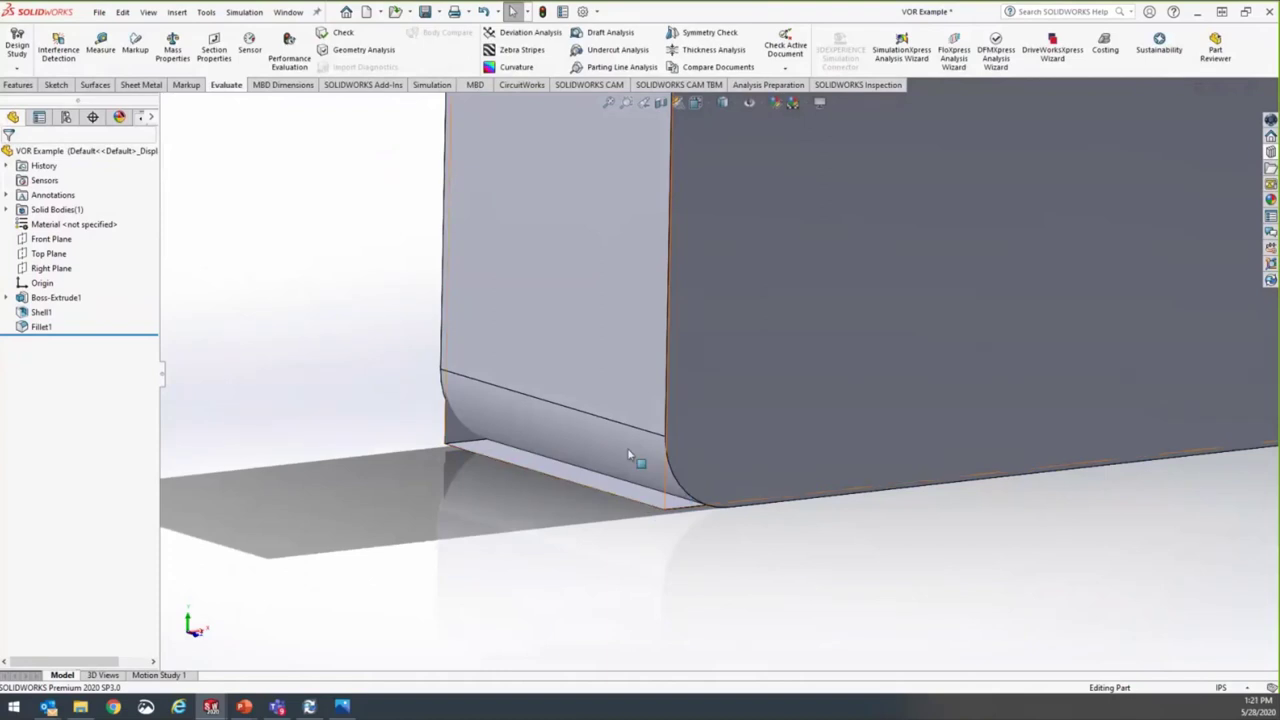
scroll(735, 607, up, 5)
middle_drag(735, 607, 766, 517)
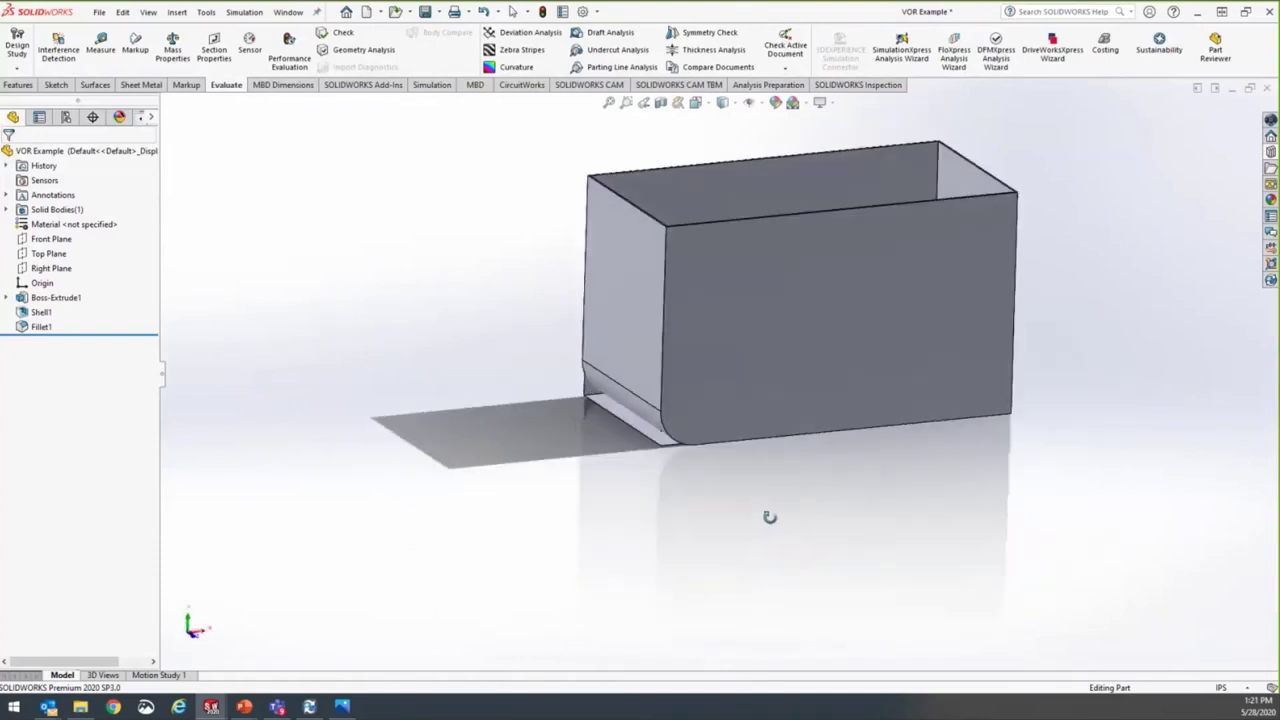
Enable Verification on rebuild (advanced body checking) in the performance system options and force a full rebuild of the part.
click(584, 12)
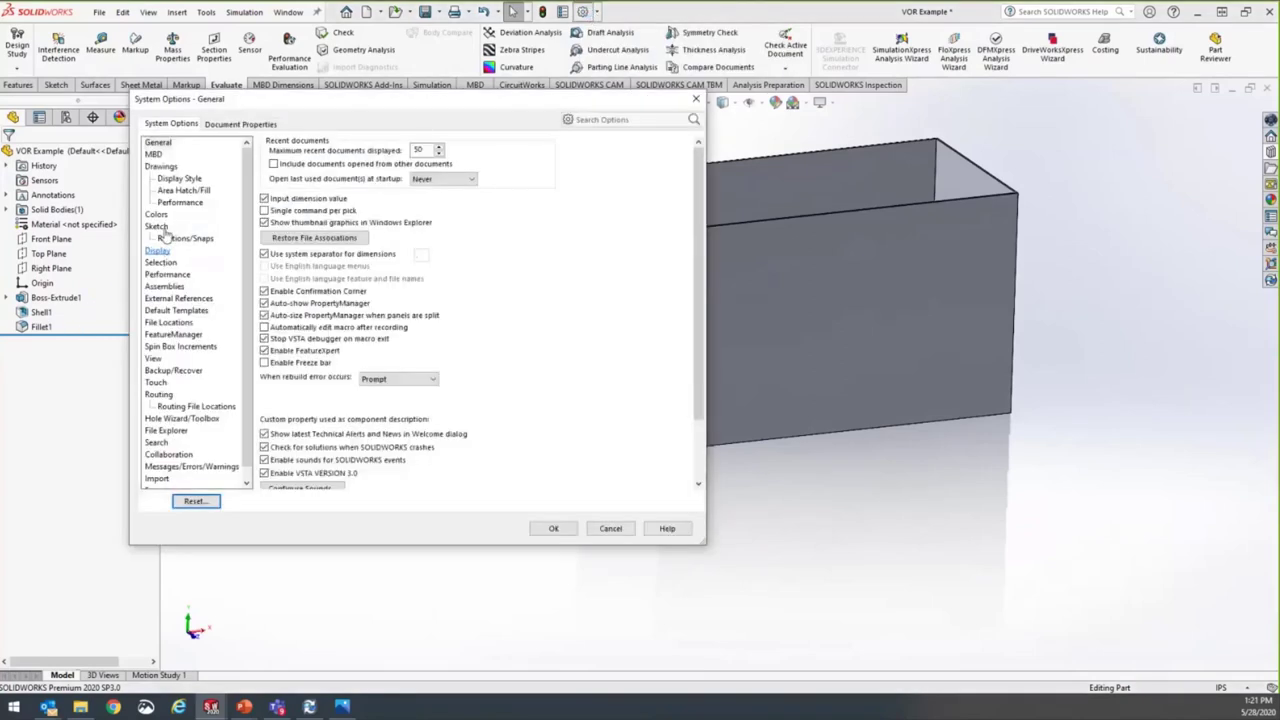
click(167, 274)
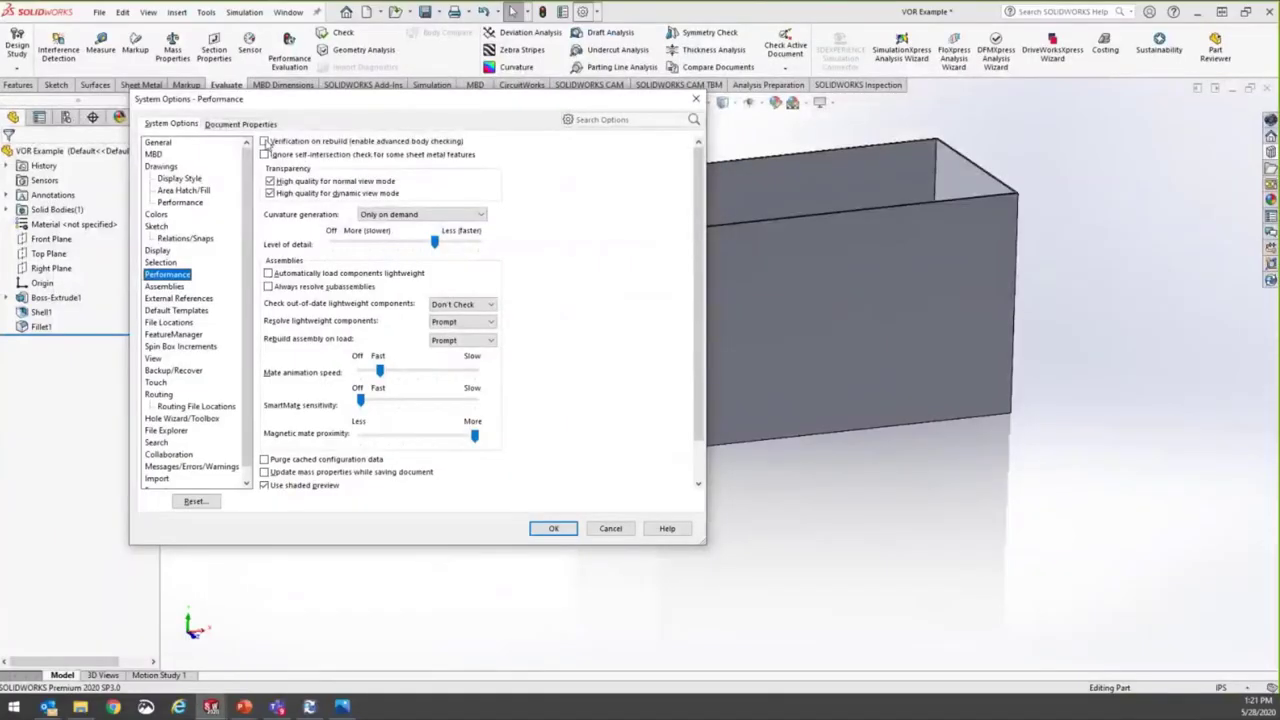
click(265, 142)
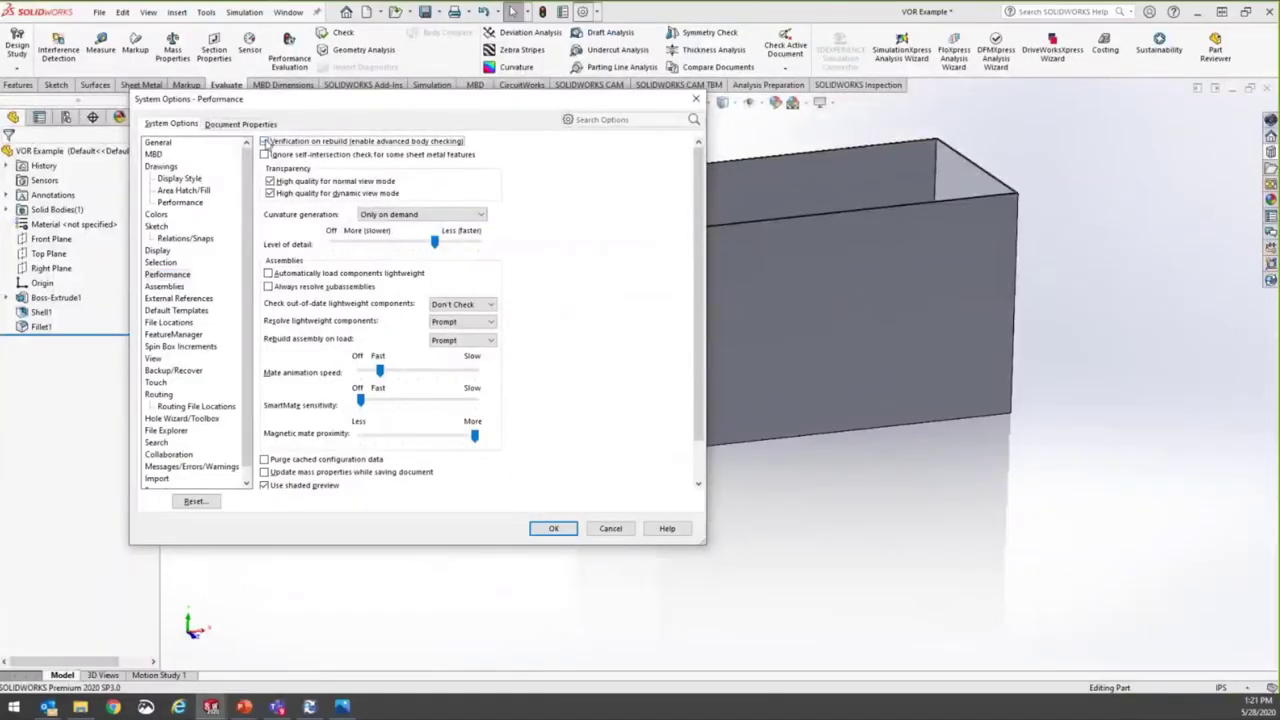
click(553, 528)
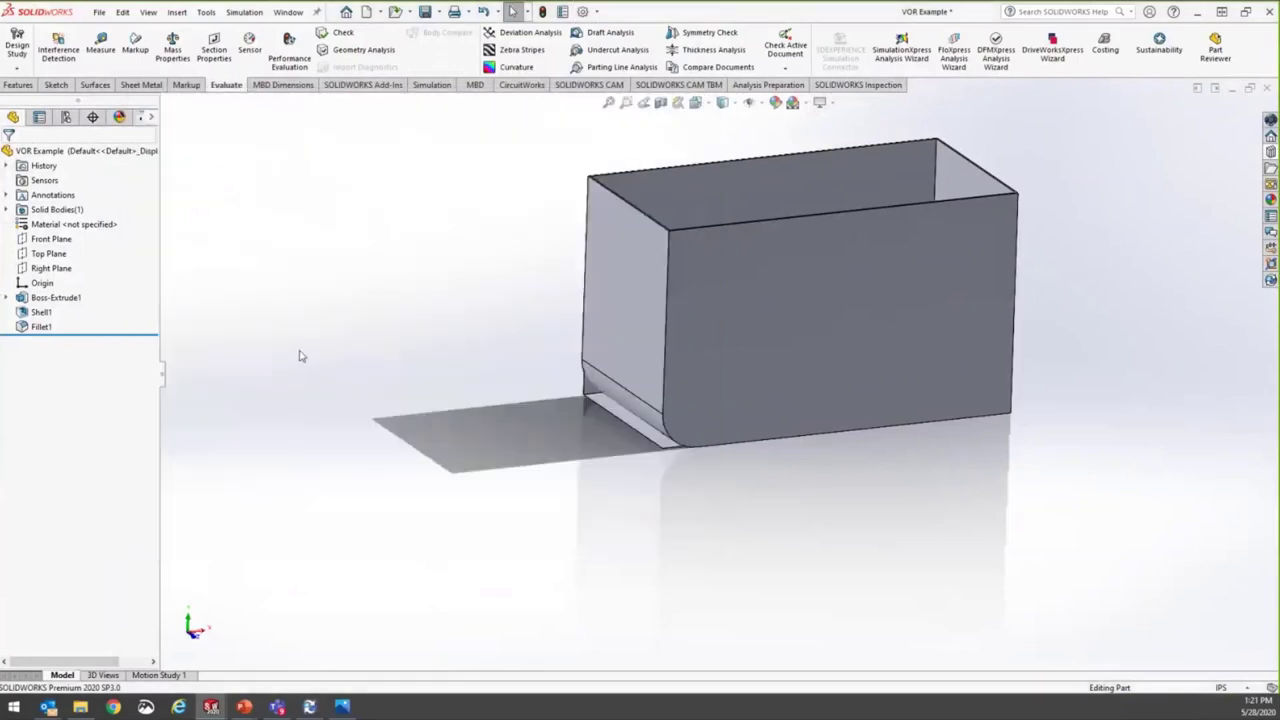
key(ctrl+q)
Open the fillet's definition, examine its selected edge and radius on the box, and leave it without changing anything.
click(57, 328)
middle_drag(660, 435, 420, 360)
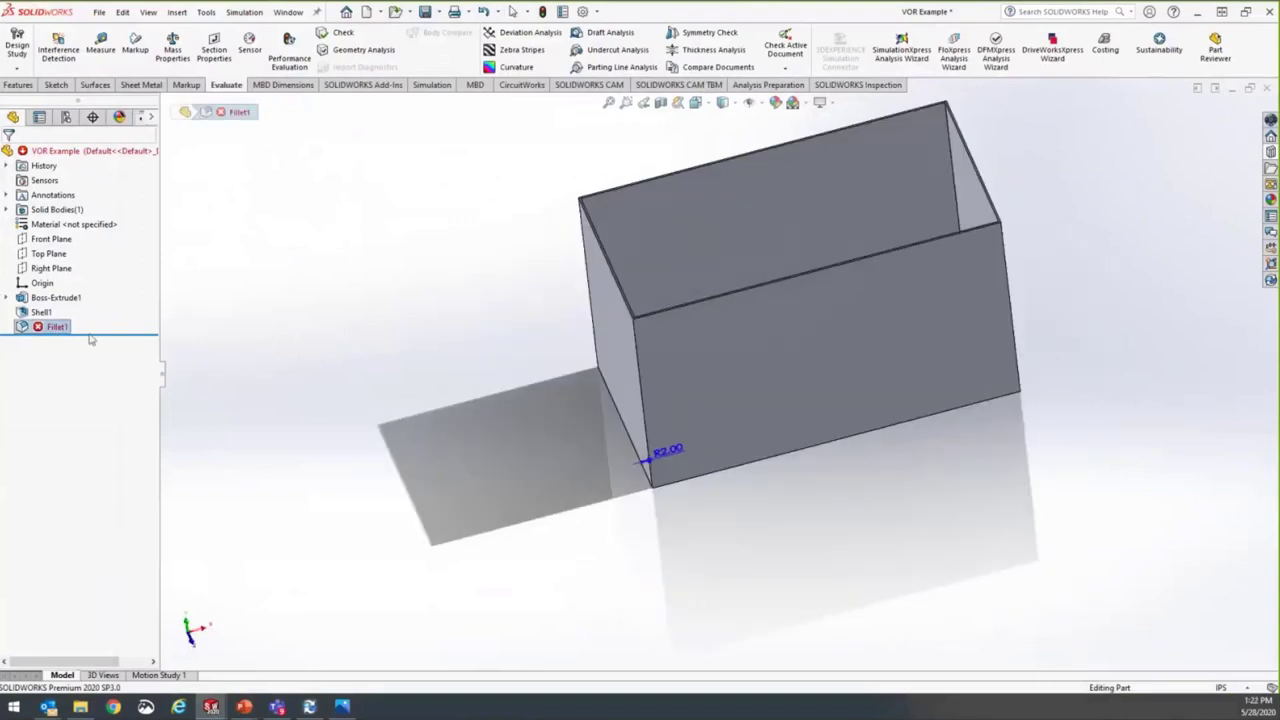
right_click(20, 328)
click(322, 349)
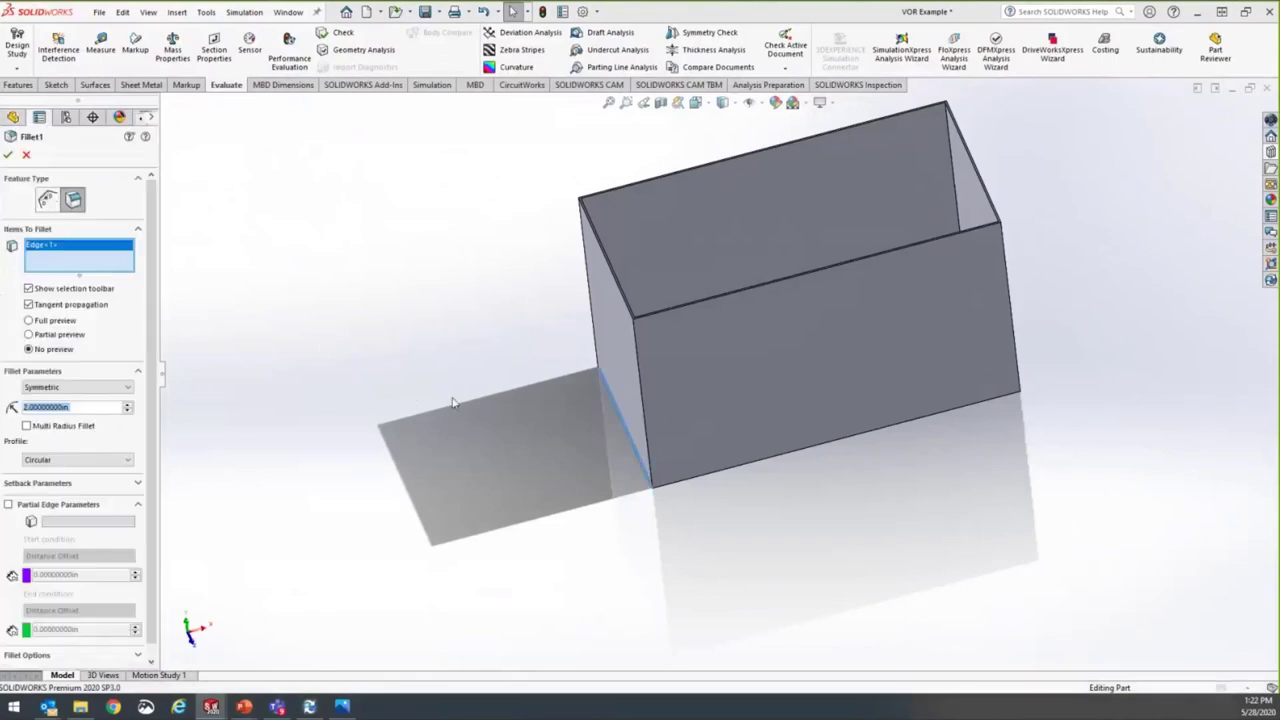
middle_drag(400, 371, 686, 408)
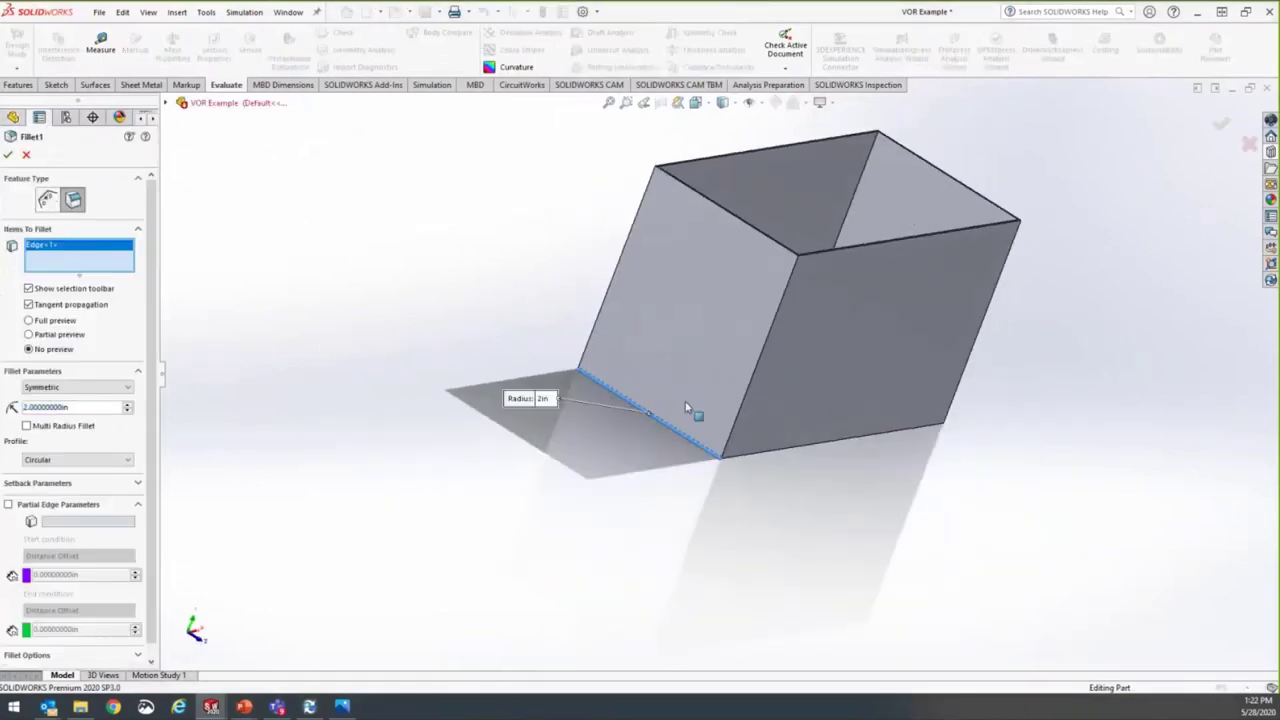
scroll(686, 408, down, 5)
middle_drag(750, 512, 697, 431)
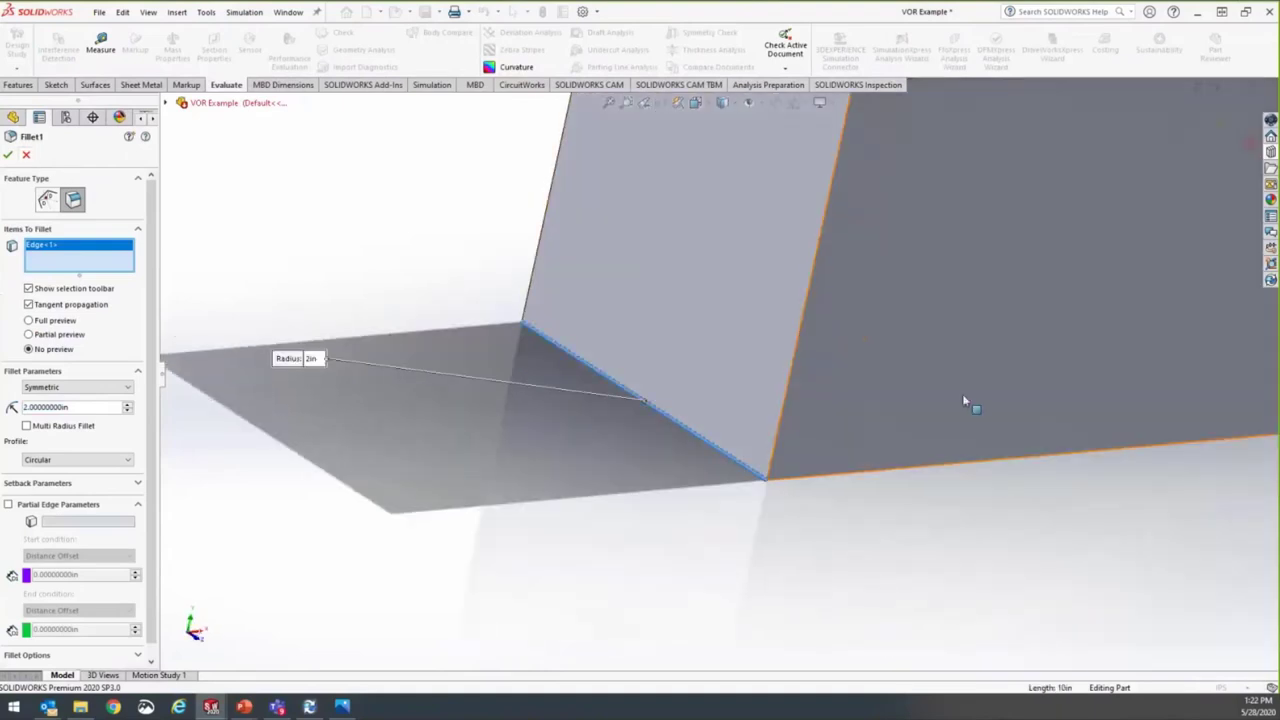
scroll(791, 382, up, 5)
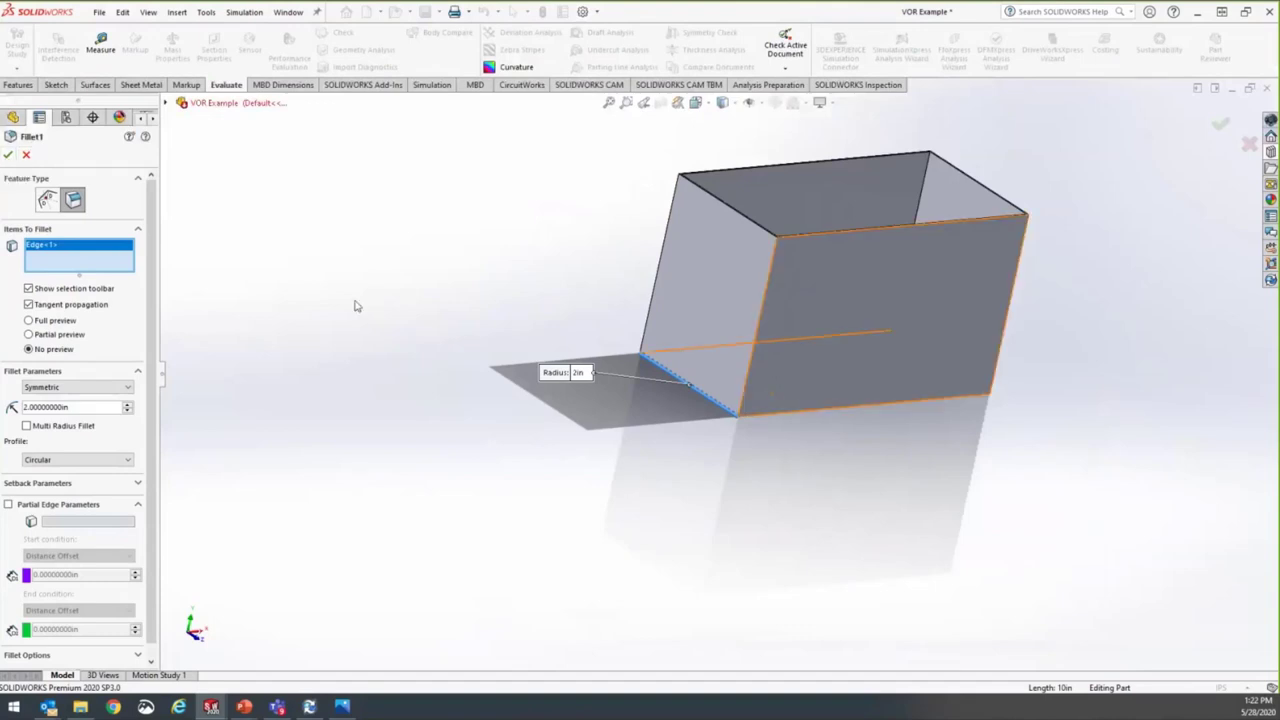
click(26, 156)
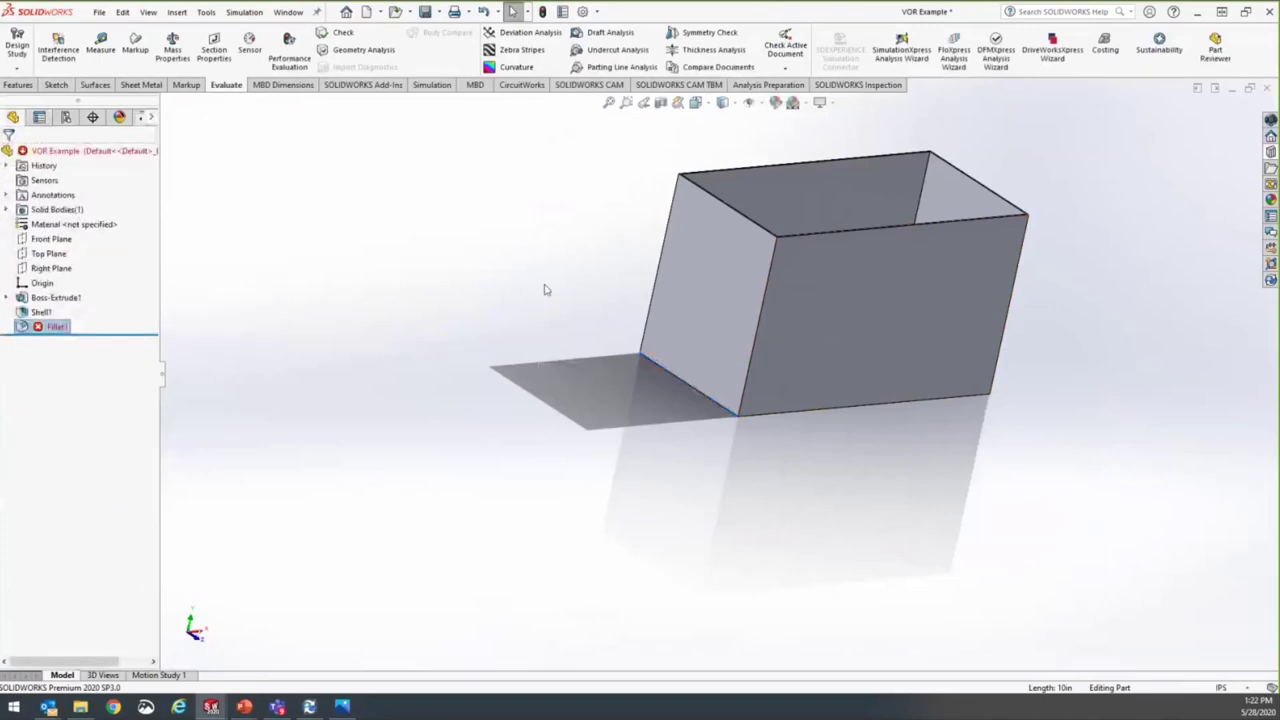
Inspect the inner floor face of the shelled box and clear the selection.
middle_drag(543, 287, 499, 399)
scroll(672, 369, down, 5)
click(757, 280)
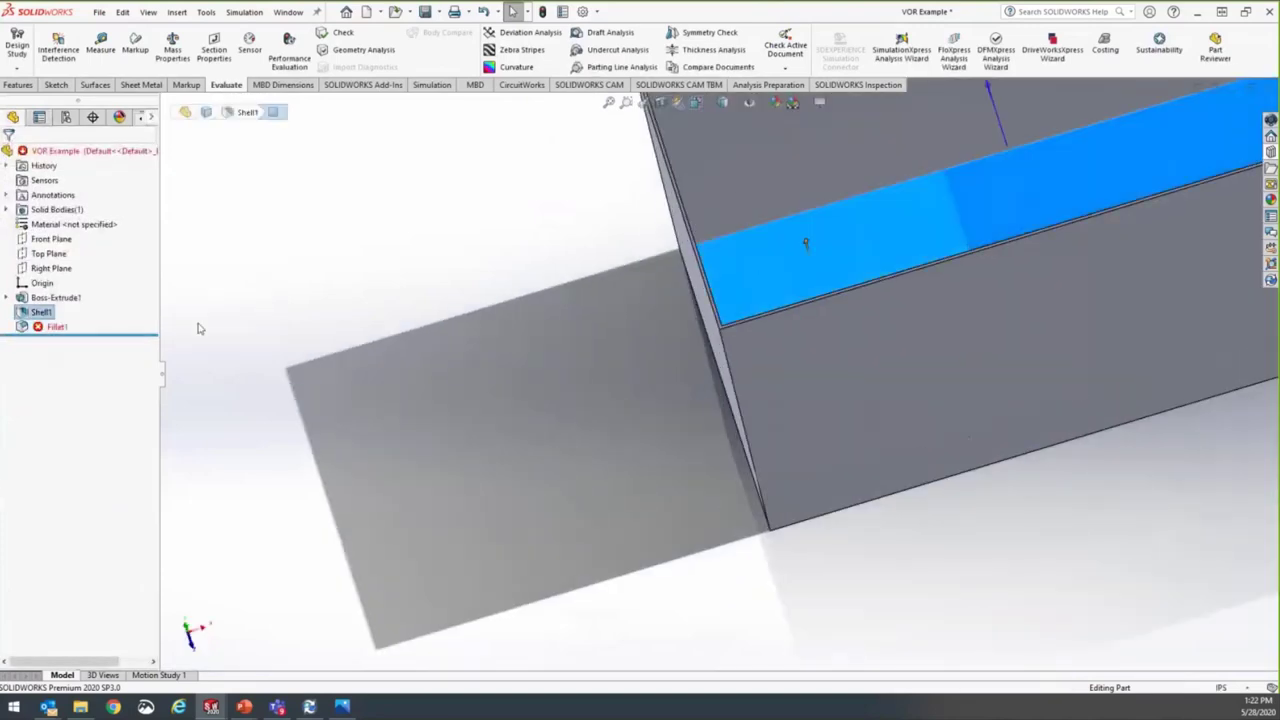
scroll(636, 365, up, 5)
middle_drag(566, 400, 578, 390)
click(550, 318)
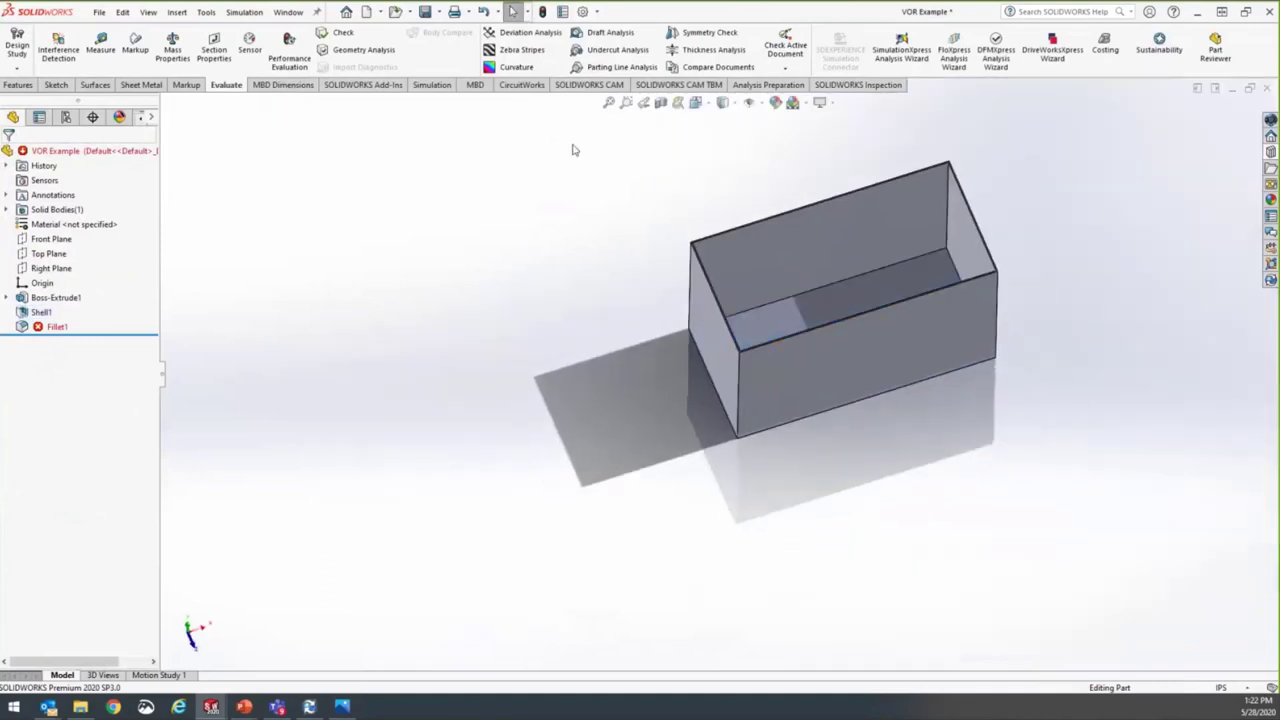
Open the system options, switch to Photos to review the VOR.gif recording again, and close the recording.
click(582, 12)
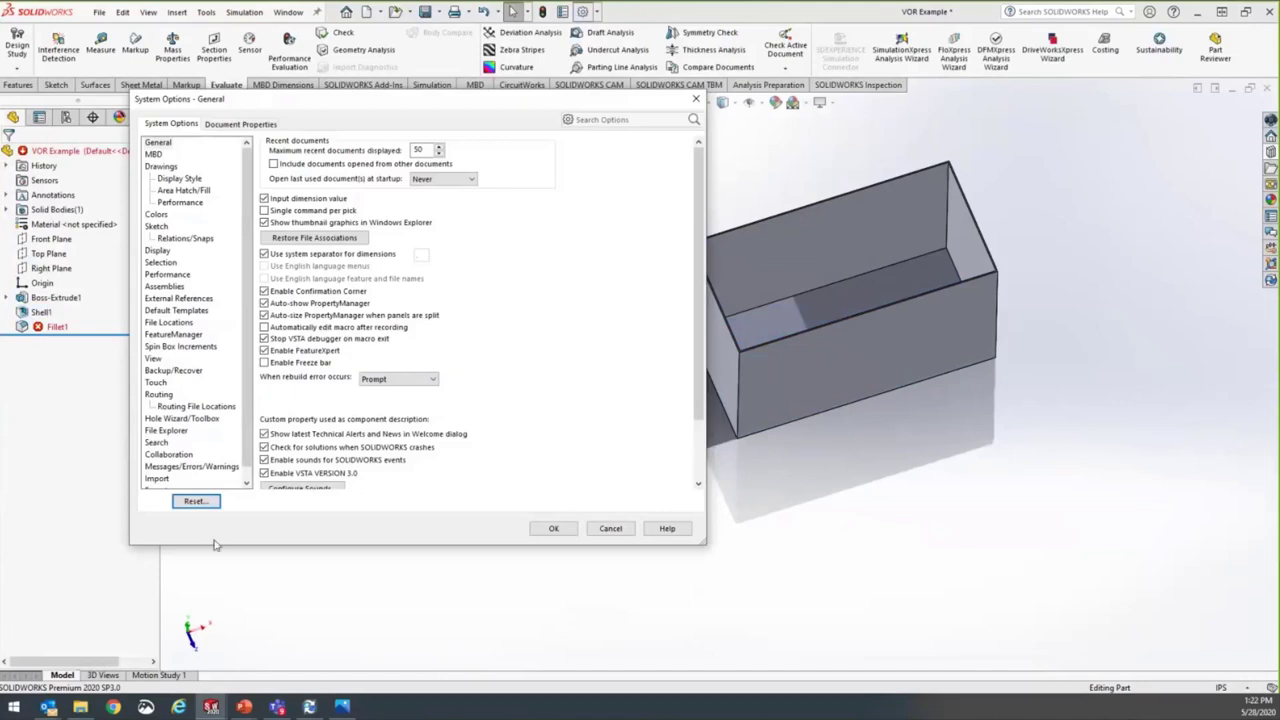
click(341, 707)
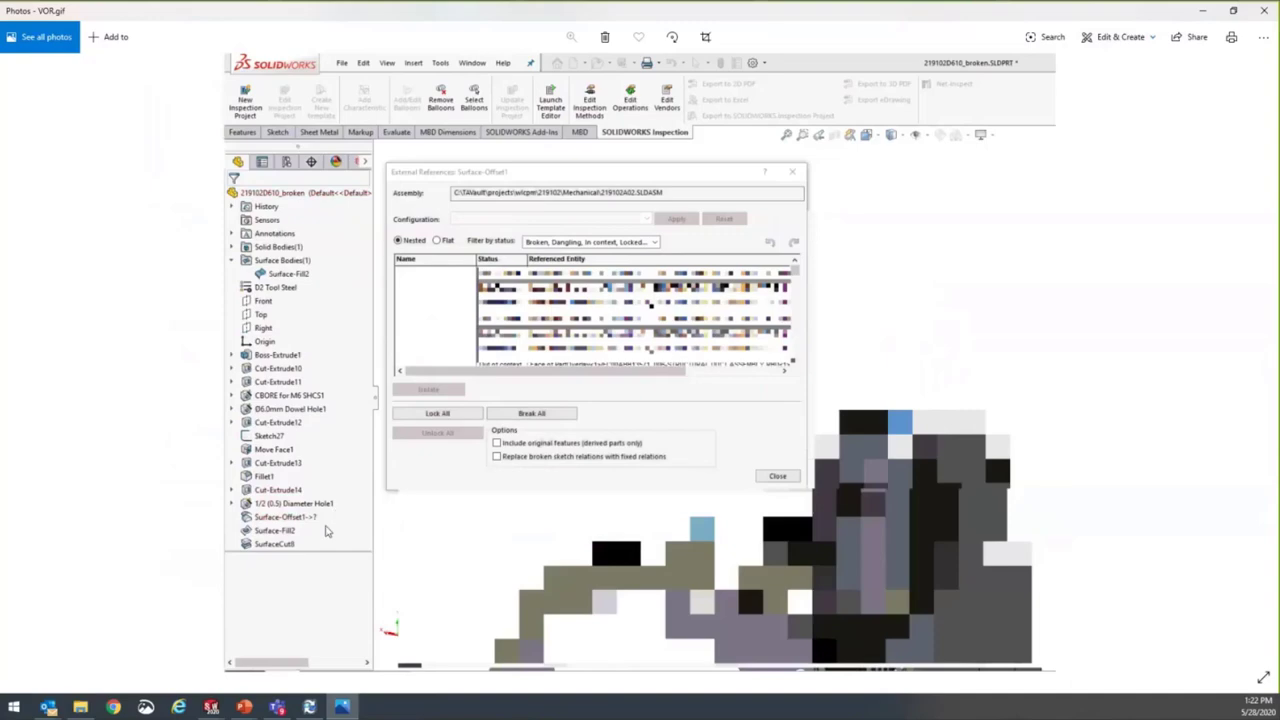
click(1270, 12)
Review the Verification on rebuild setting in the performance options and close the dialog without applying changes.
click(167, 274)
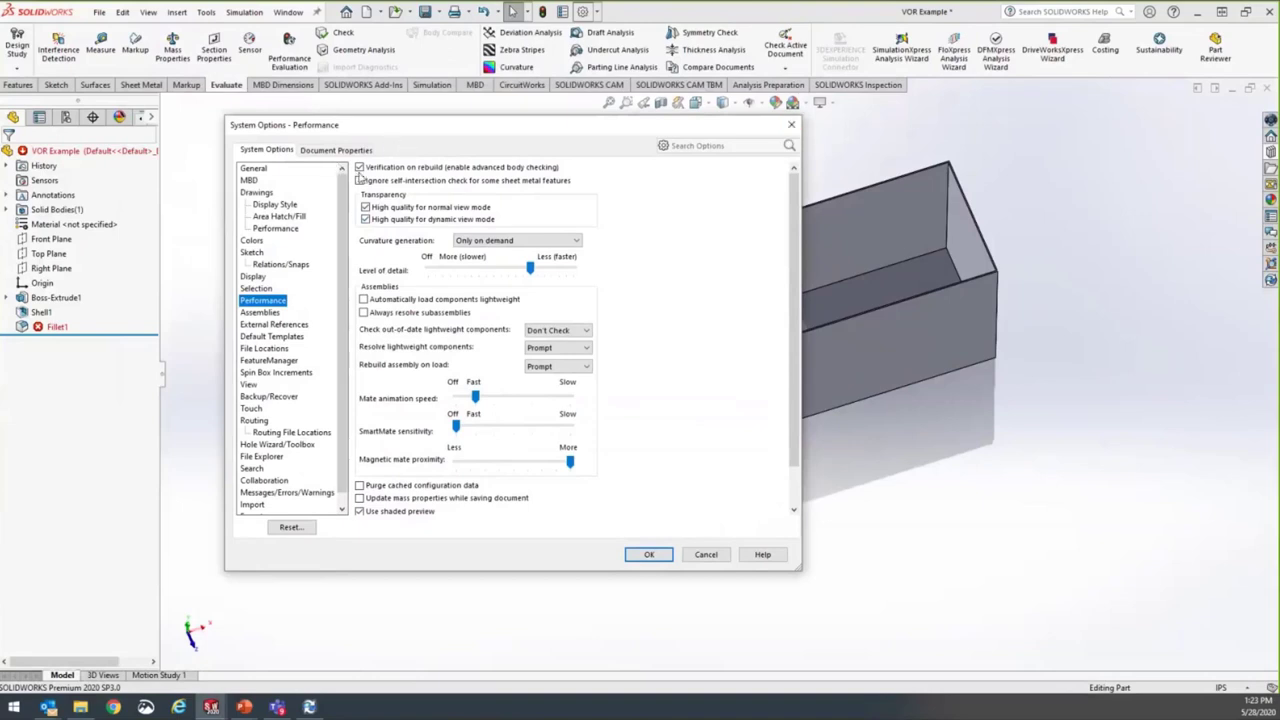
click(360, 167)
click(792, 126)
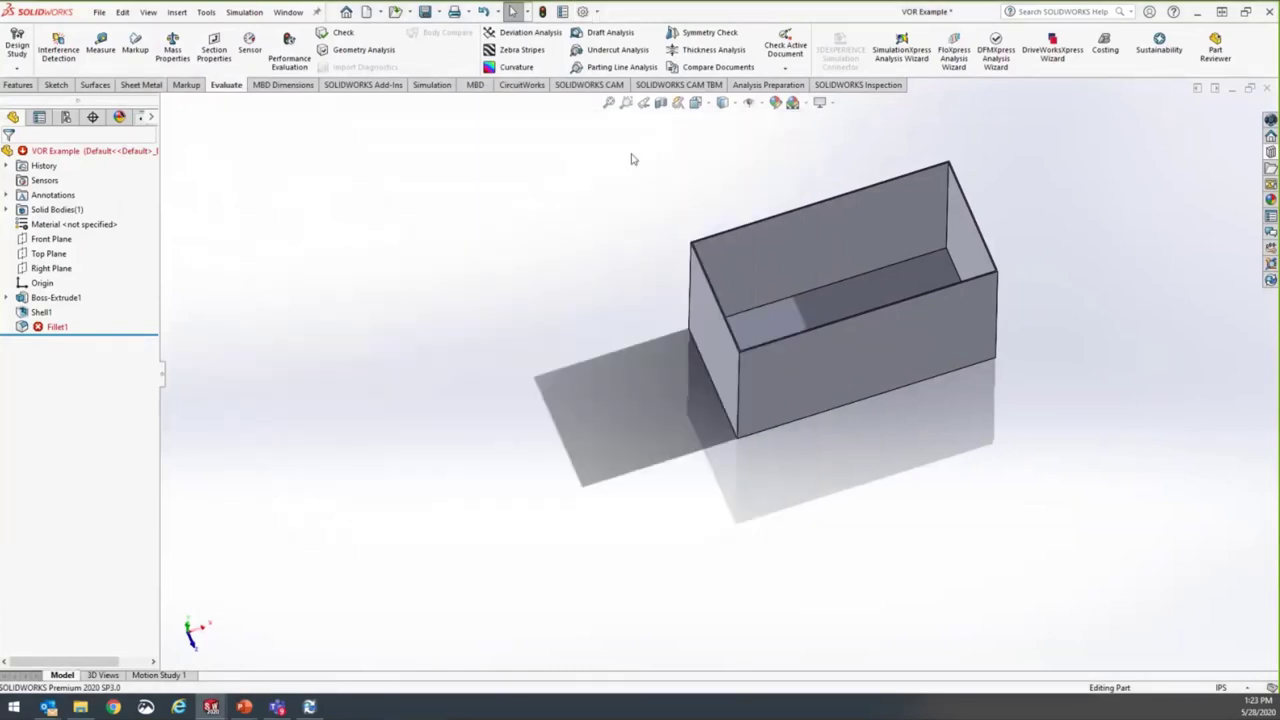
Examine the box's lower end edge that the fillet references from several angles.
scroll(760, 258, up, 3)
middle_drag(766, 271, 820, 283)
scroll(820, 283, down, 2)
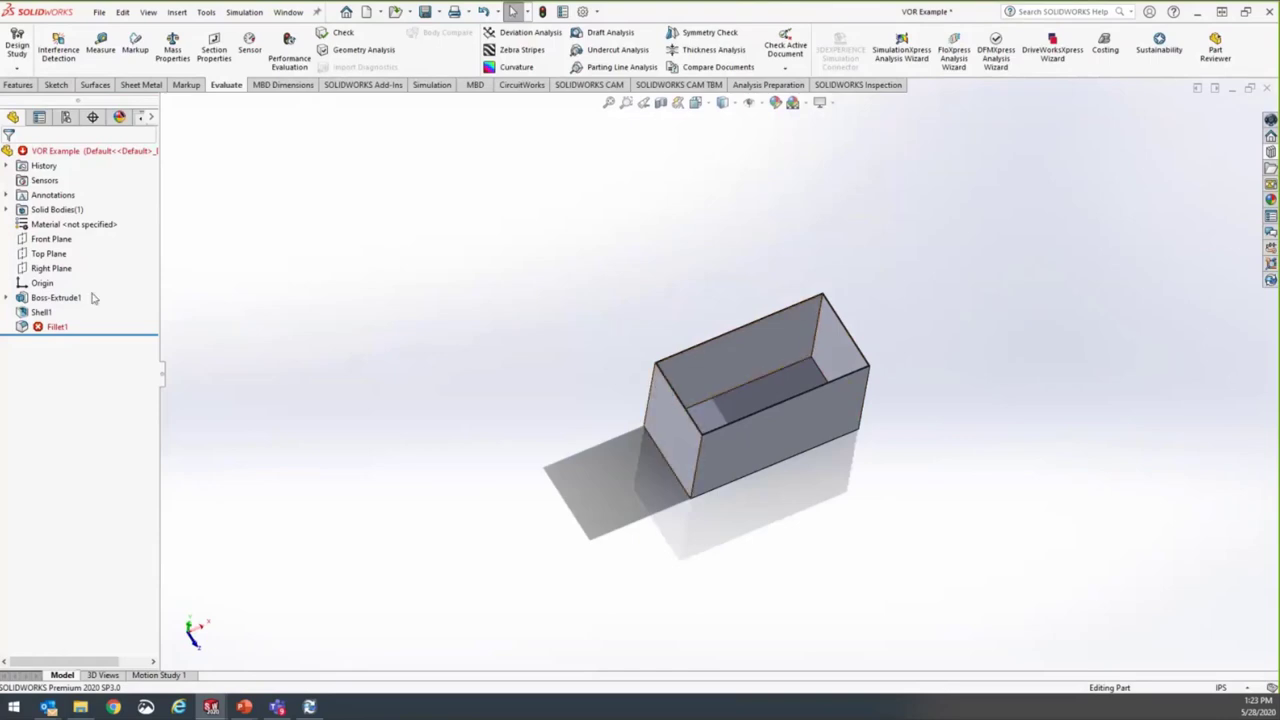
middle_drag(457, 380, 704, 427)
scroll(690, 500, down, 6)
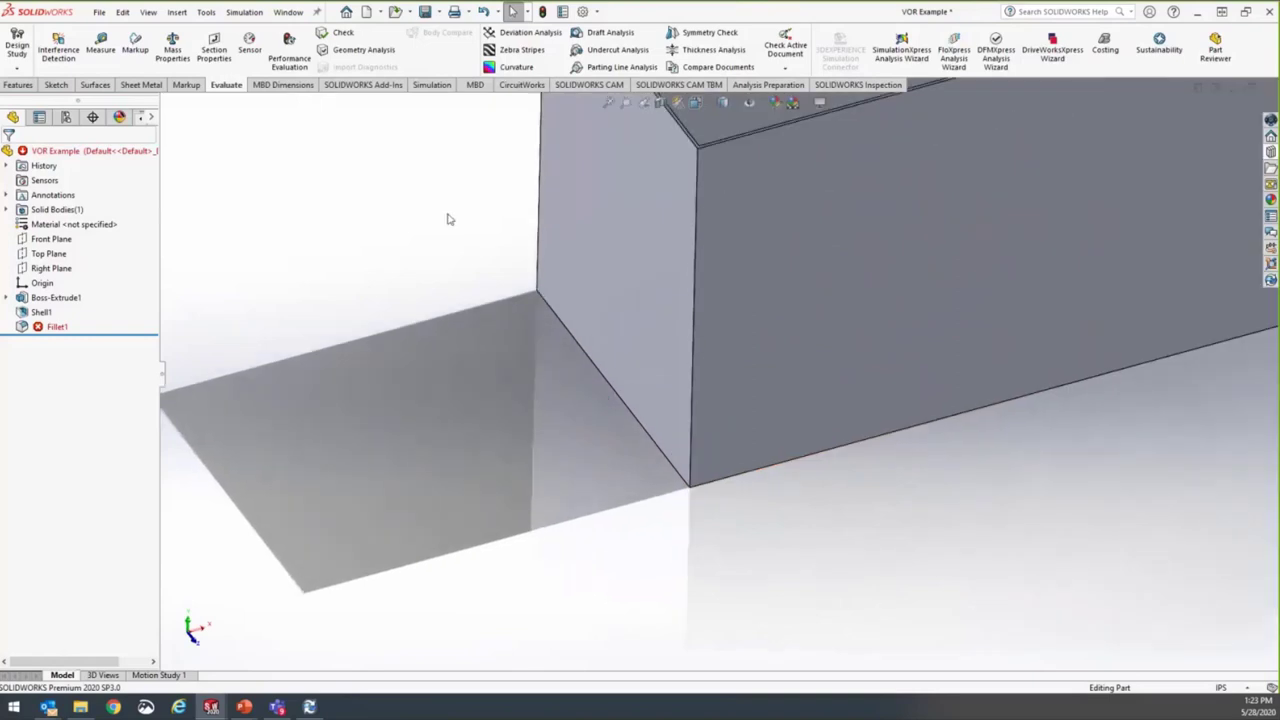
Review the performance options and the Disable verification on rebuild setting for large assemblies, and close the options without changes.
click(583, 12)
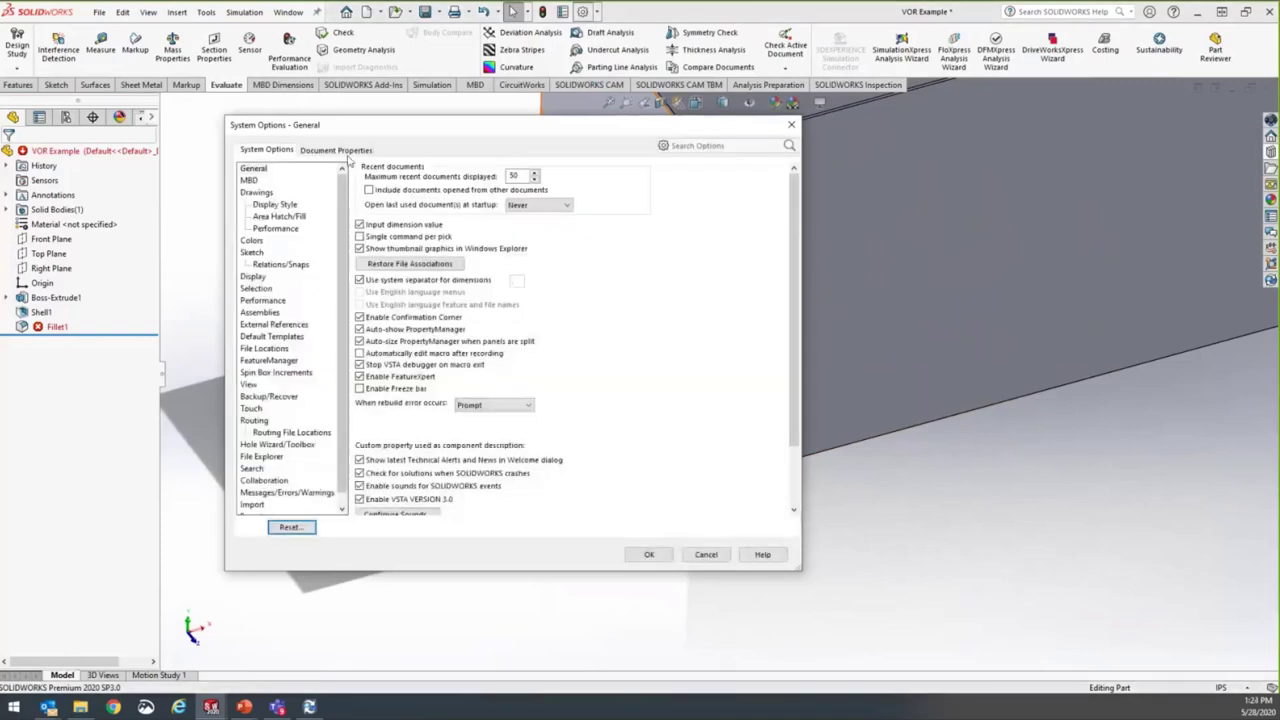
click(260, 300)
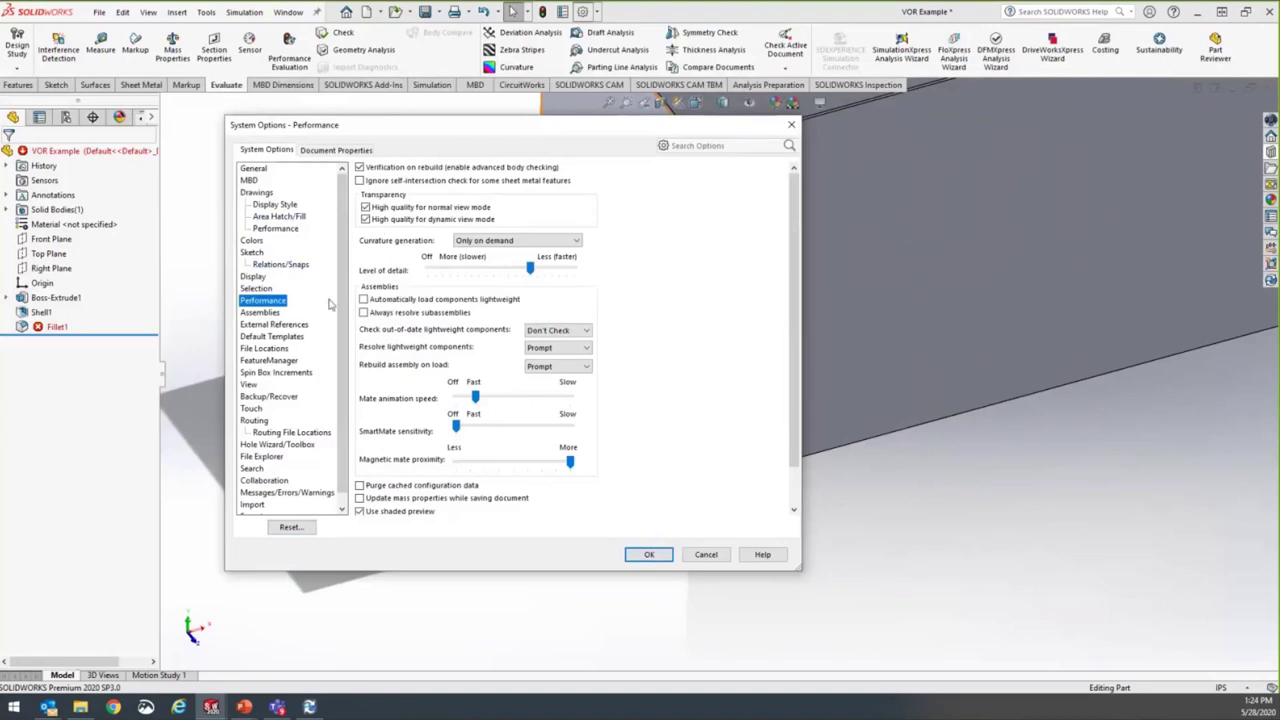
click(258, 313)
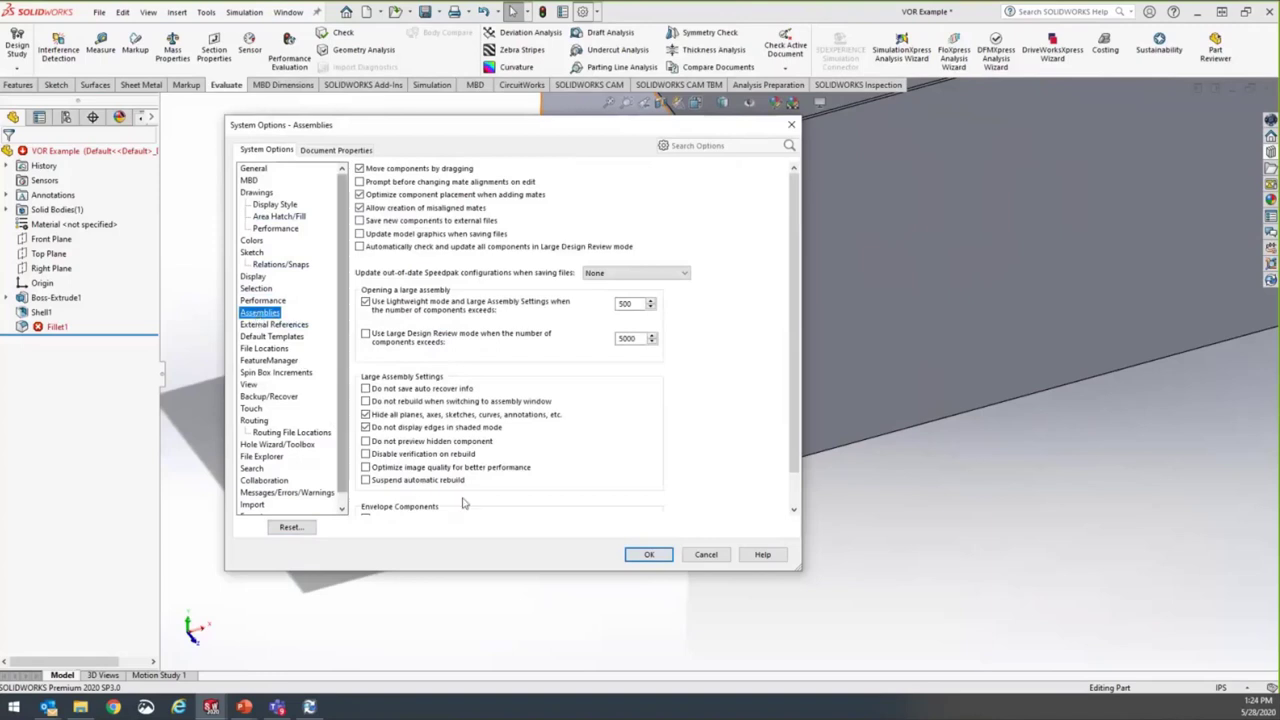
scroll(546, 498, down, 1)
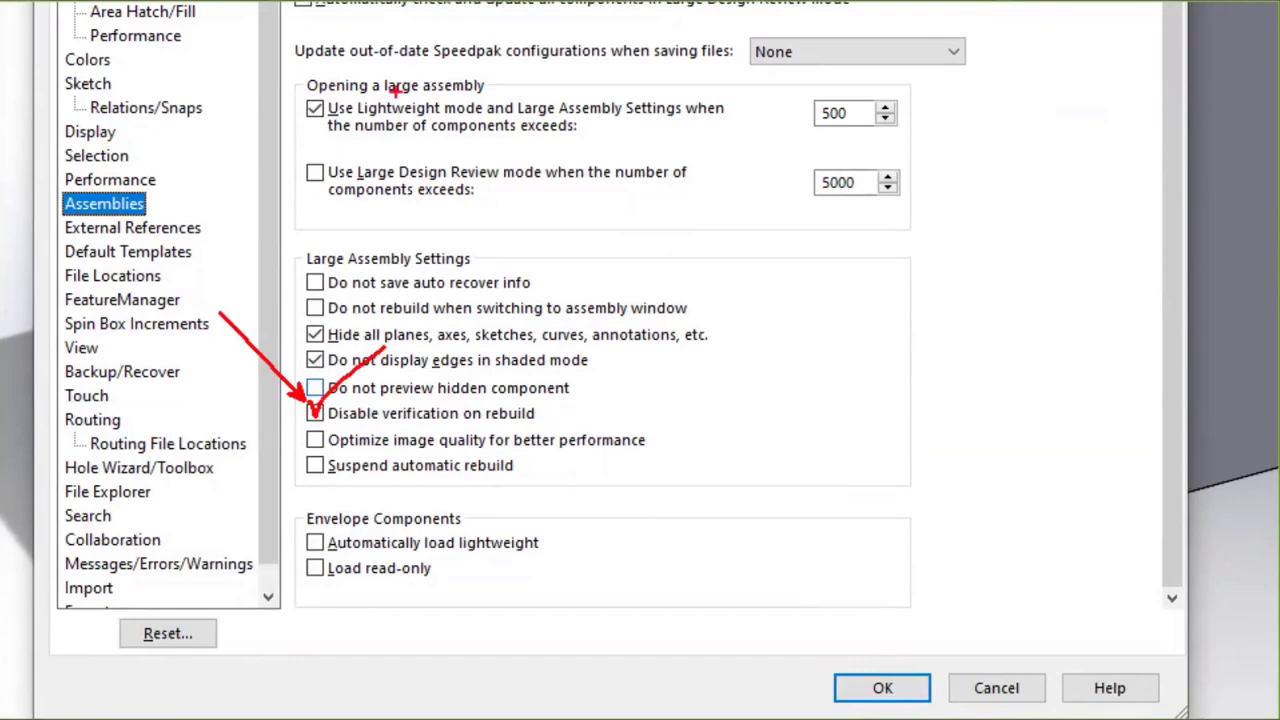
mouse_move(850, 120)
mouse_down()
mouse_move(836, 96)
mouse_move(828, 129)
mouse_move(805, 124)
mouse_up()
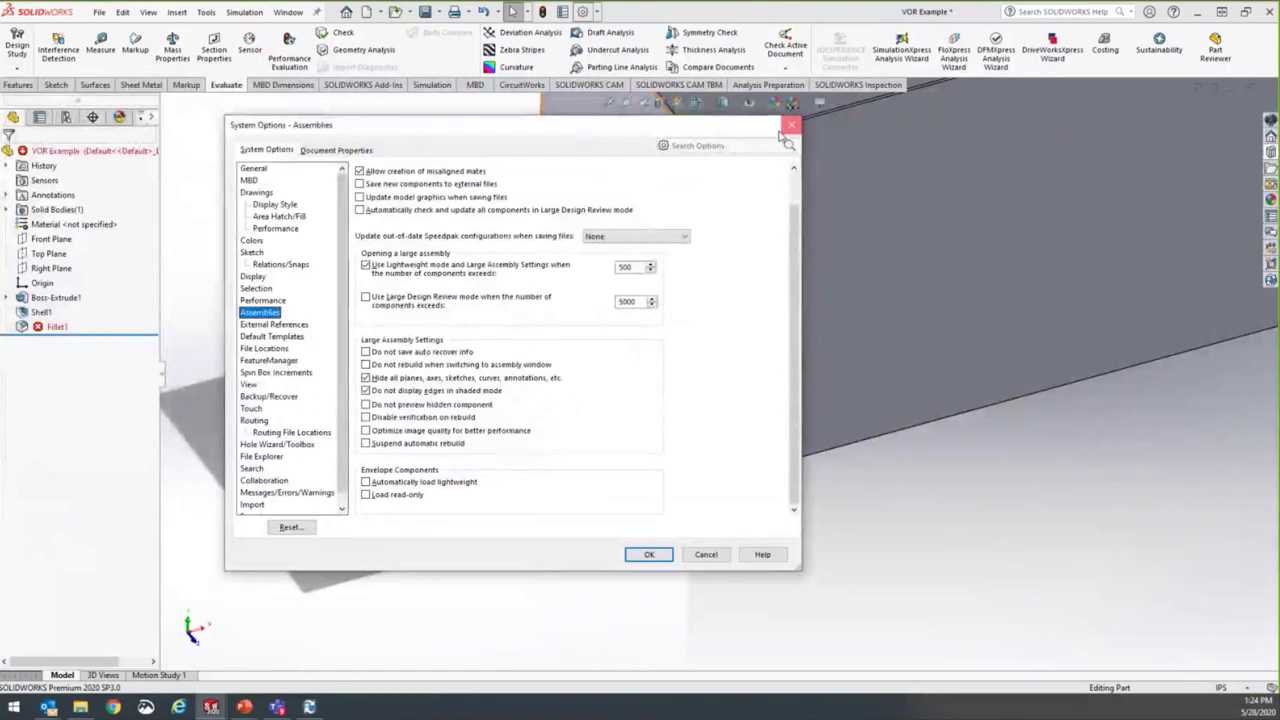
click(788, 634)
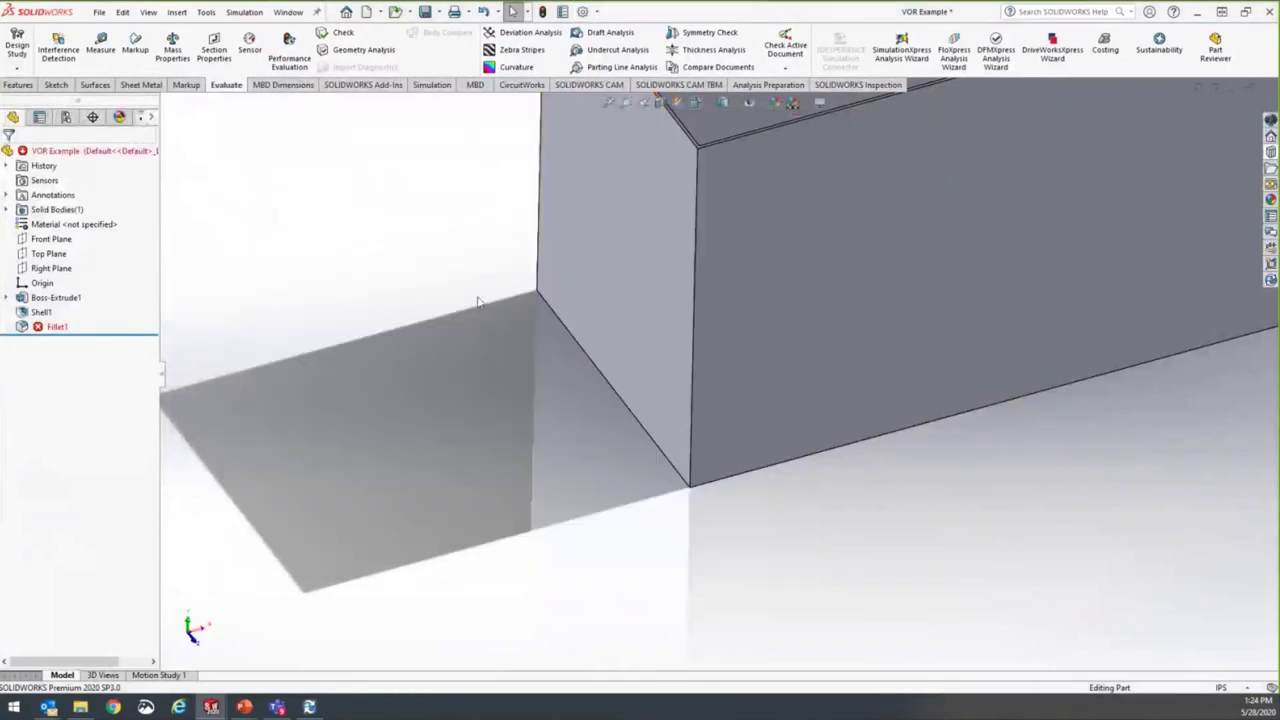